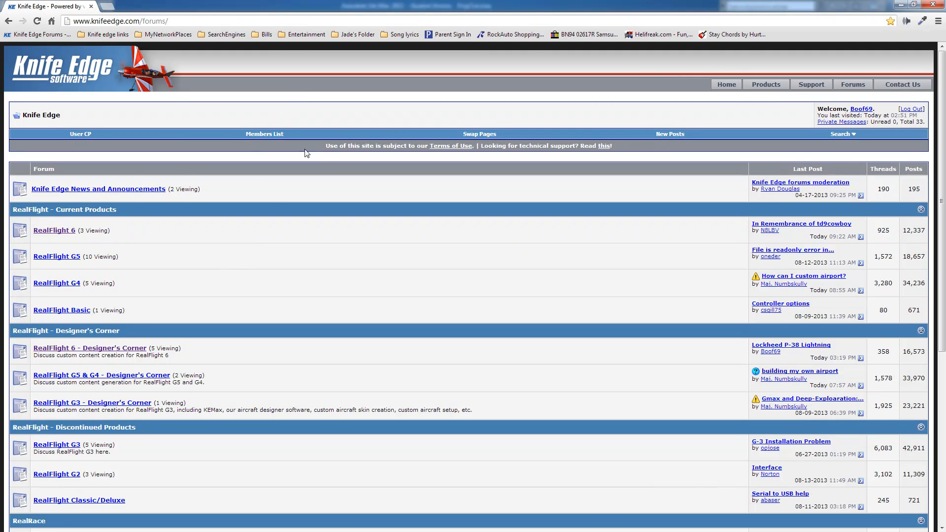
# Look up the Custom propeller basic tutorial thread in the RealFlight 6 - Designer's Corner forum.
pyautogui.click(97, 351)
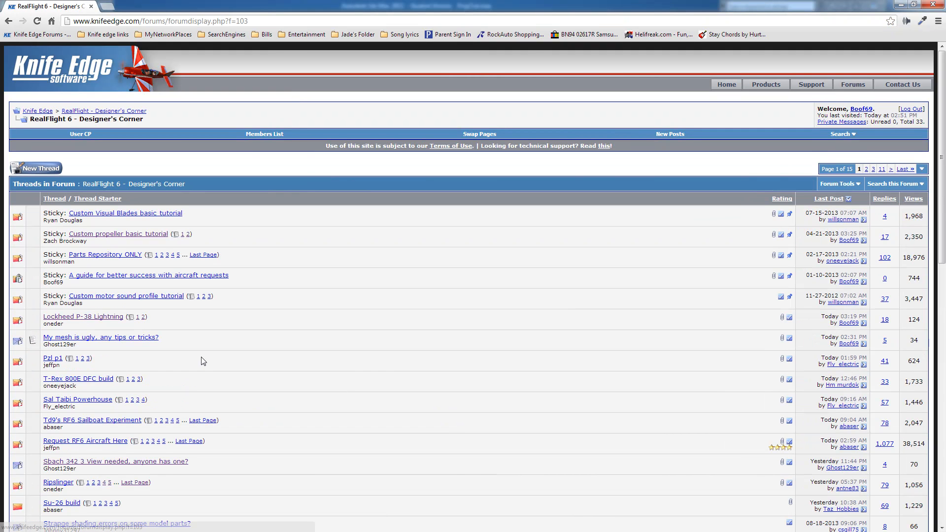
pyautogui.click(103, 234)
pyautogui.scroll(-4, 347, 329)
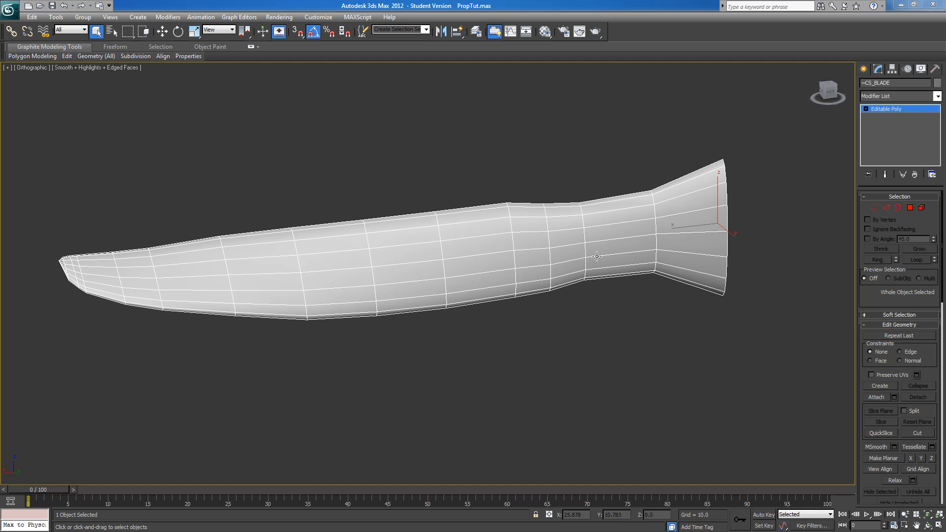
# Apply an Unwrap UVW modifier to the propeller blade and open its UV editor in an enlarged window.
pyautogui.click(937, 97)
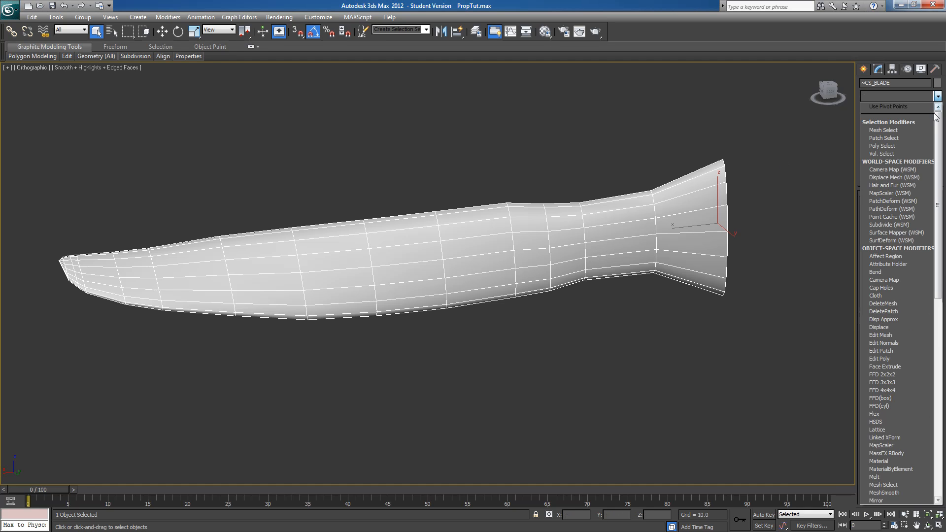
pyautogui.scroll(-10, 938, 132)
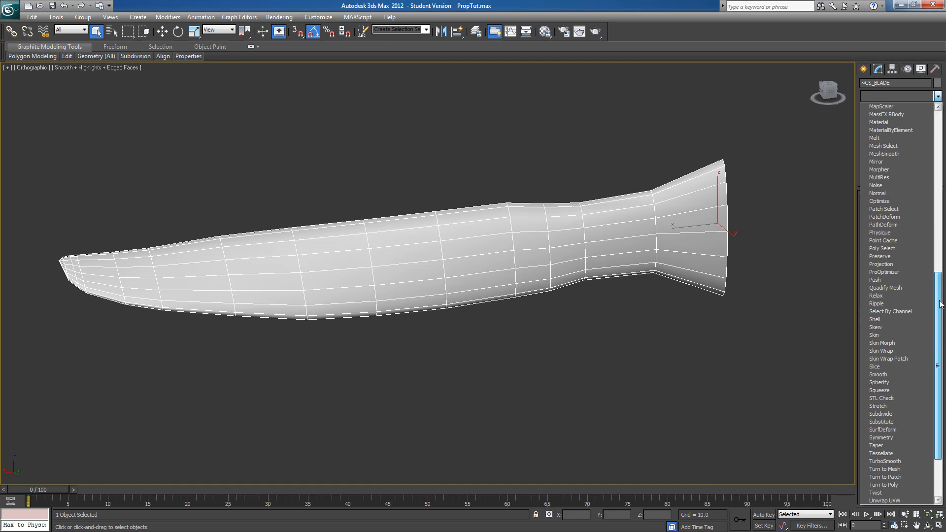
pyautogui.click(906, 423)
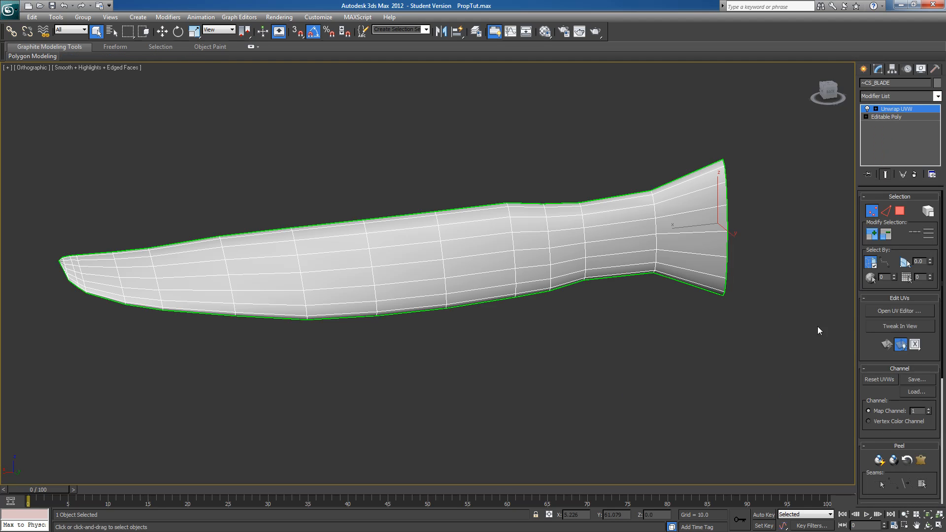
pyautogui.click(871, 312)
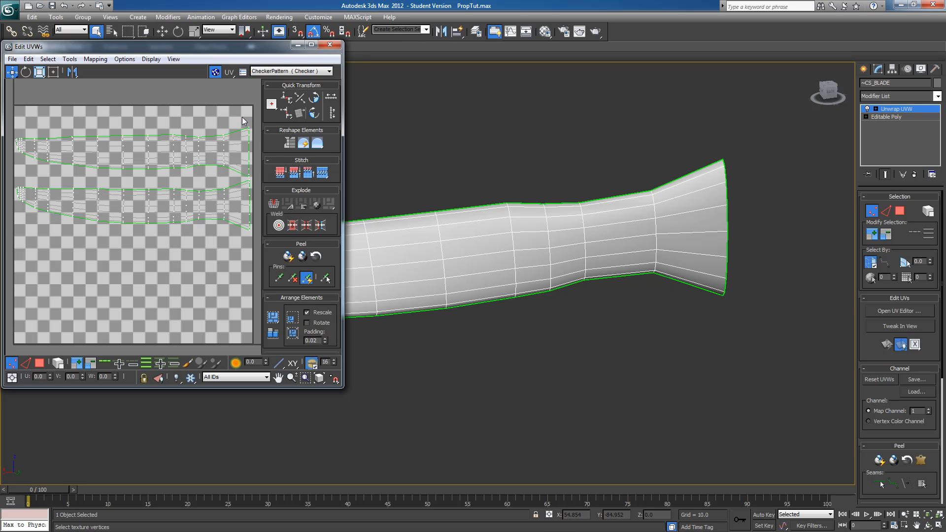
pyautogui.moveTo(256, 123); pyautogui.dragTo(227, 230)
pyautogui.moveTo(339, 389); pyautogui.dragTo(445, 461)
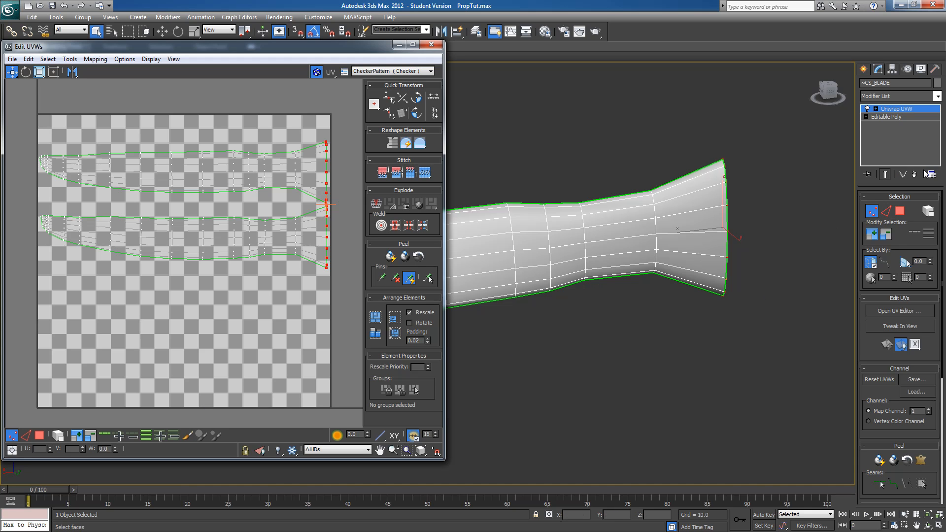
# Switch the UV editor to polygon selection, turn on selecting by element, and clear the current selection.
pyautogui.click(899, 211)
pyautogui.hotkey('ctrl', 'a')
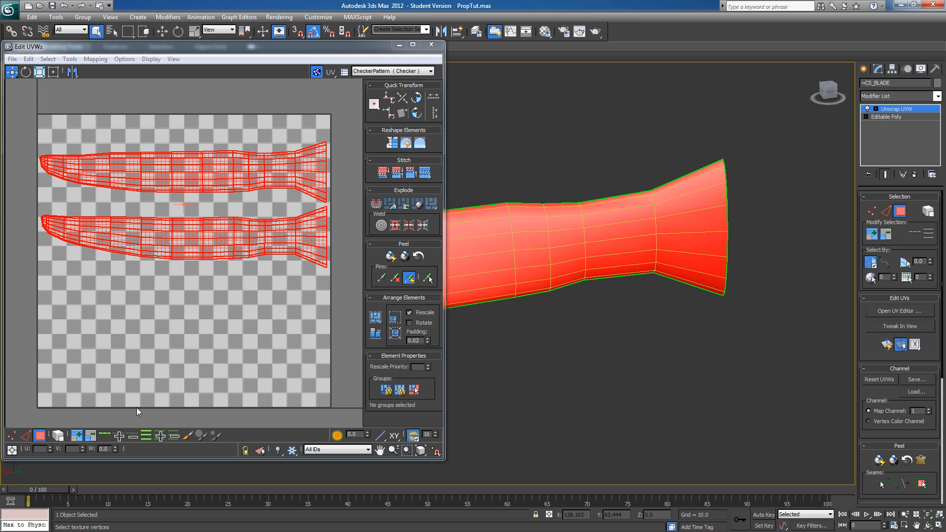
pyautogui.click(57, 435)
pyautogui.click(95, 274)
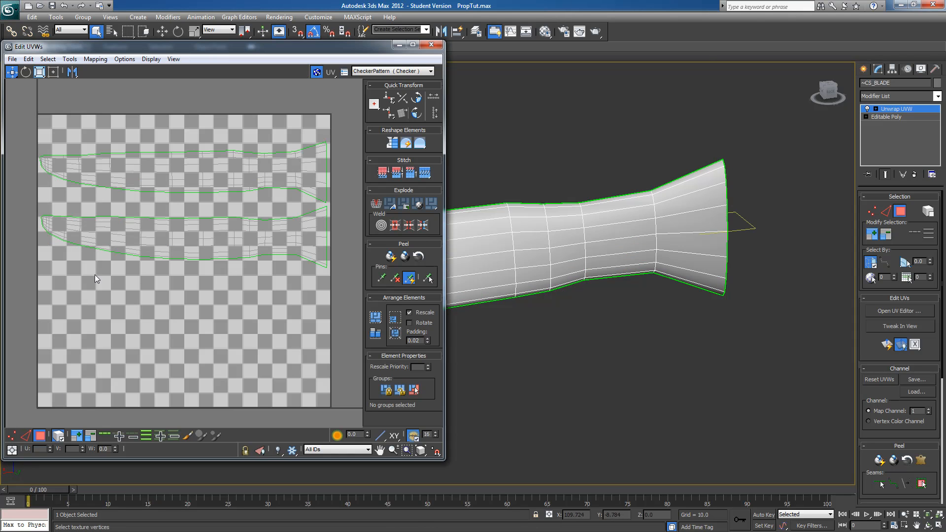
# Rotate the upper blade UV shell 180 degrees and move it up near the top edge of the texture space.
pyautogui.click(110, 164)
pyautogui.moveTo(507, 340); pyautogui.dragTo(711, 376)
pyautogui.scroll(-3, 591, 334)
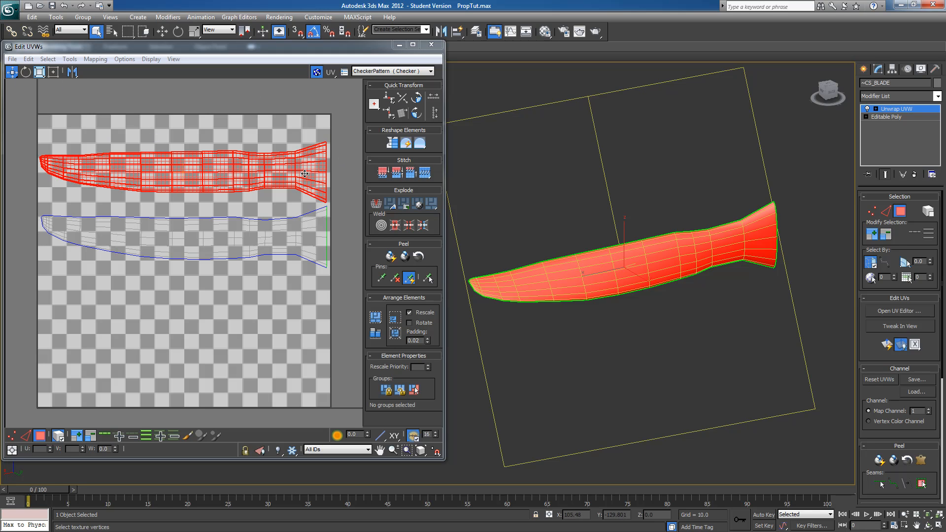
pyautogui.click(418, 99)
pyautogui.click(417, 98)
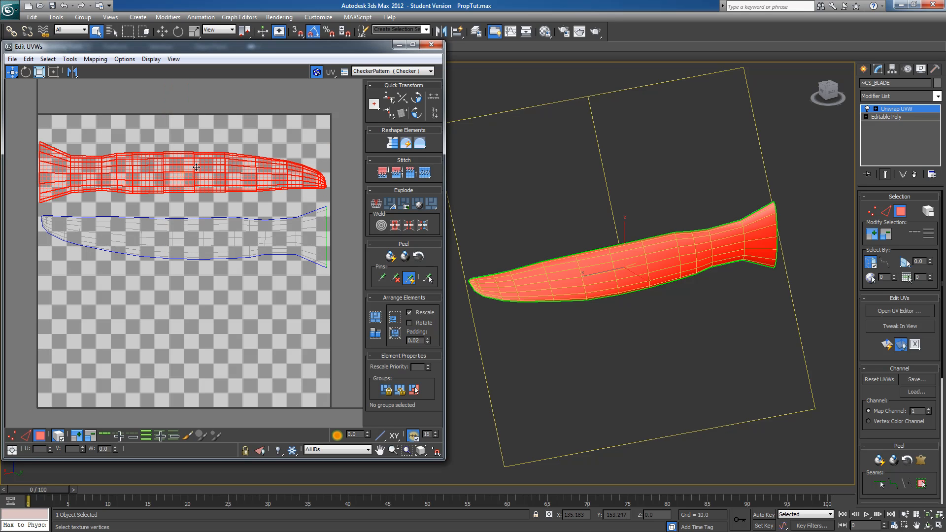
pyautogui.moveTo(196, 168); pyautogui.dragTo(200, 149)
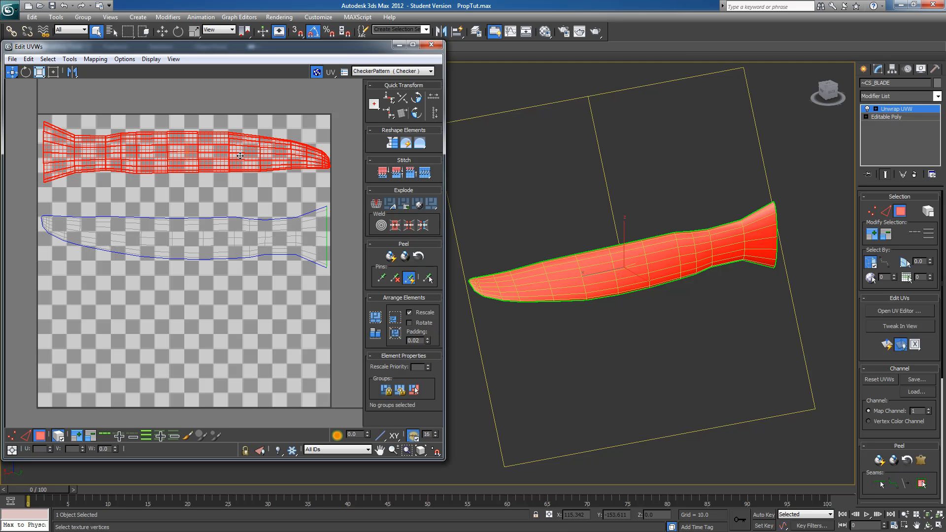
pyautogui.moveTo(147, 157); pyautogui.dragTo(146, 156)
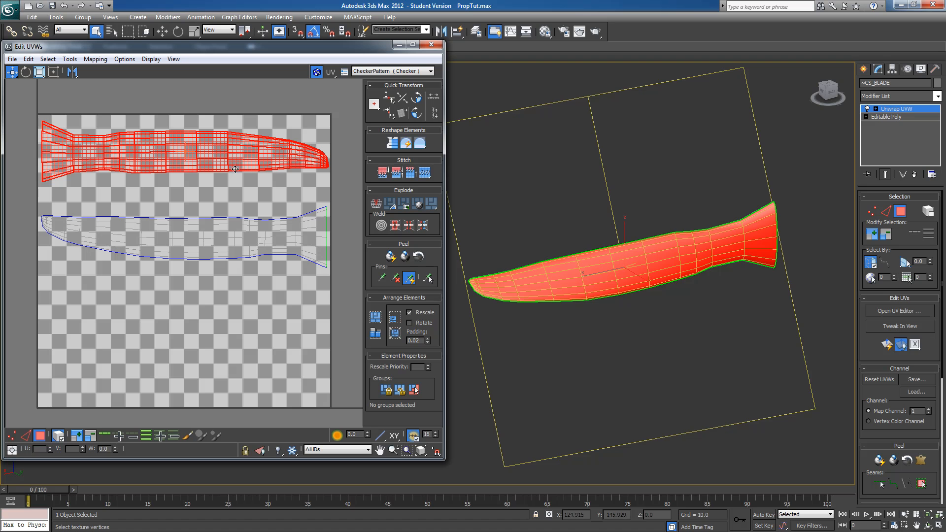
# Mirror the lower blade UV shell horizontally and move it up just beneath the upper shell.
pyautogui.moveTo(592, 324); pyautogui.dragTo(722, 301)
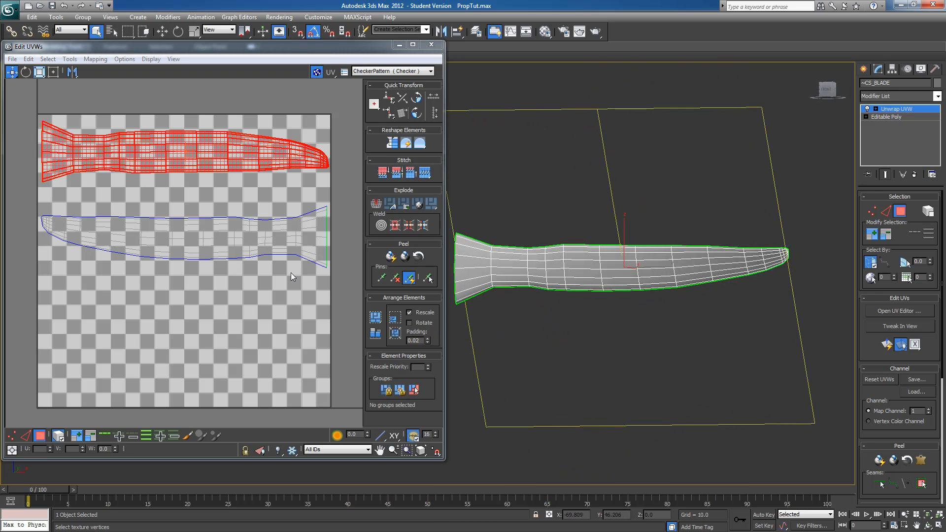
pyautogui.click(230, 244)
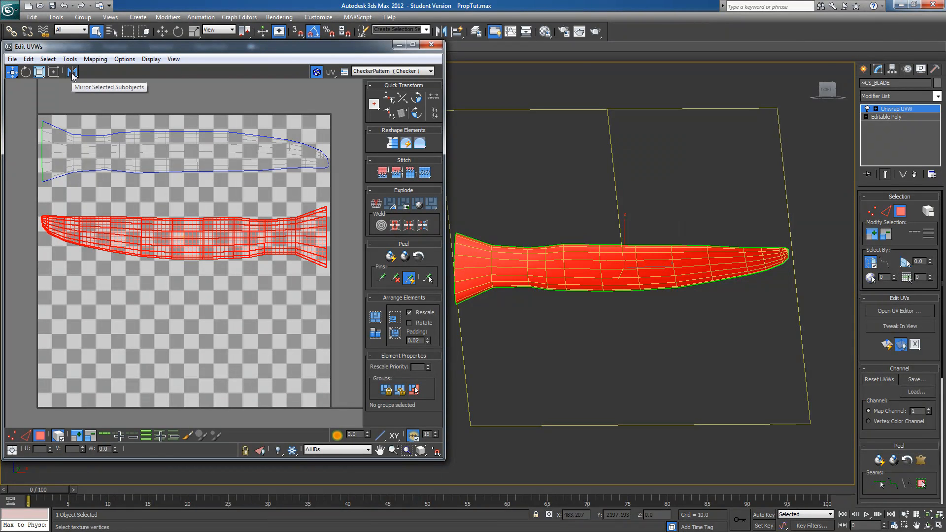
pyautogui.click(72, 74)
pyautogui.moveTo(131, 232); pyautogui.dragTo(132, 208)
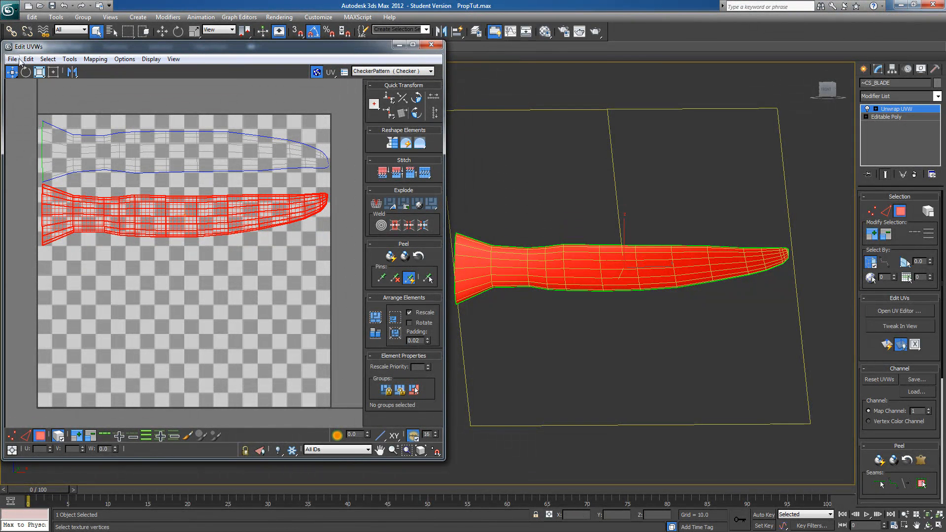
# Render a 1024 x 1024 UV template with overlap display and seam edges turned off.
pyautogui.click(69, 59)
pyautogui.click(107, 242)
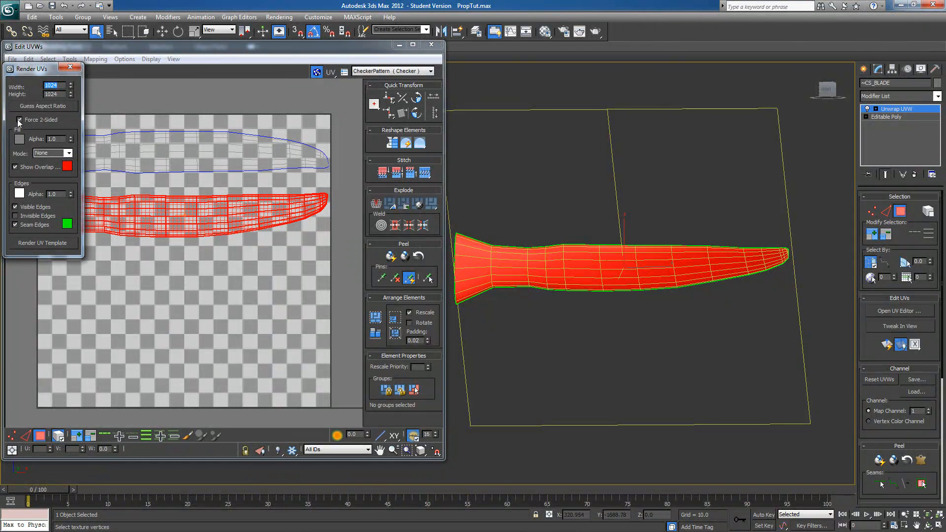
pyautogui.click(15, 167)
pyautogui.click(39, 245)
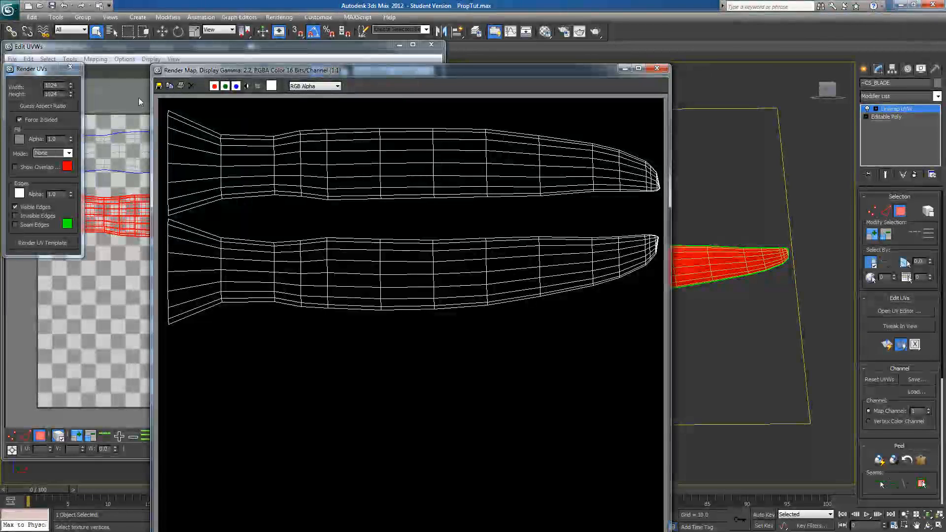
# Save the rendered UV template over PropTemplate.jpg on the Desktop at JPEG quality 100 and close the render.
pyautogui.click(159, 85)
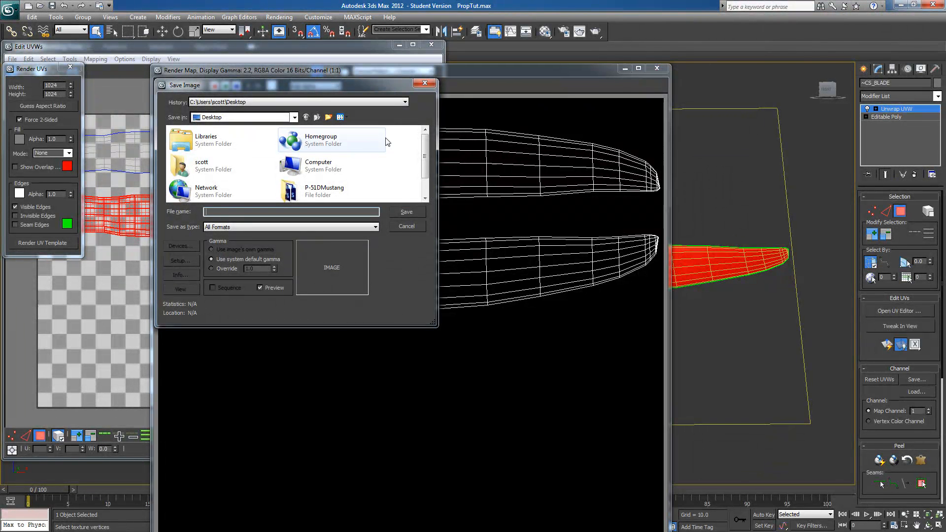
pyautogui.scroll(-1, 426, 149)
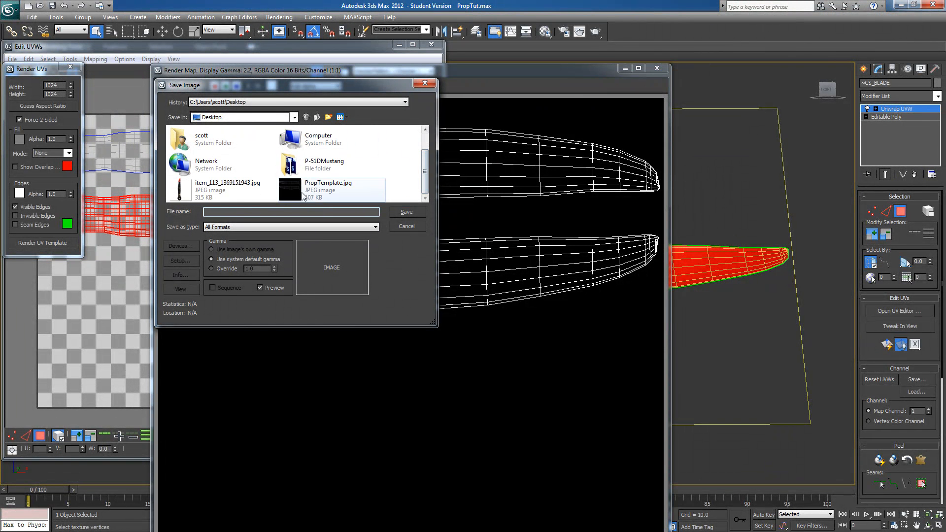
pyautogui.click(333, 199)
pyautogui.click(407, 212)
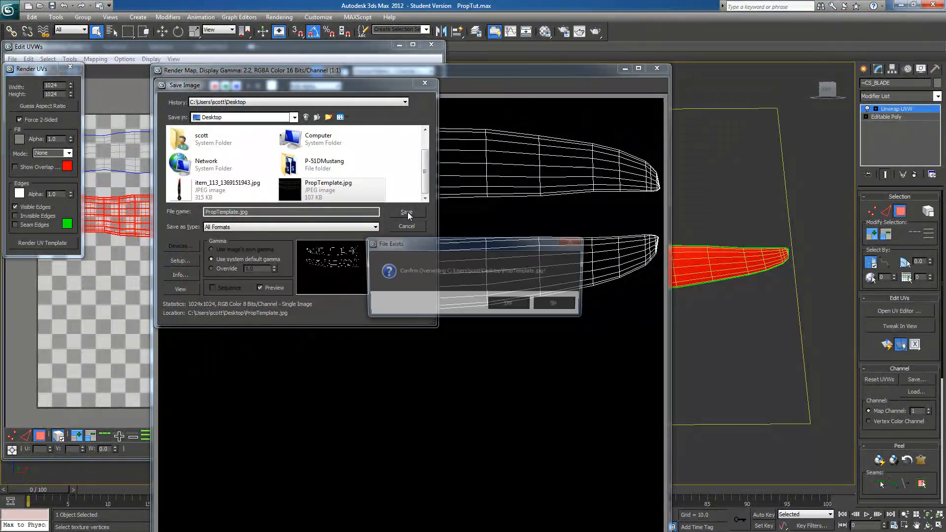
pyautogui.click(501, 305)
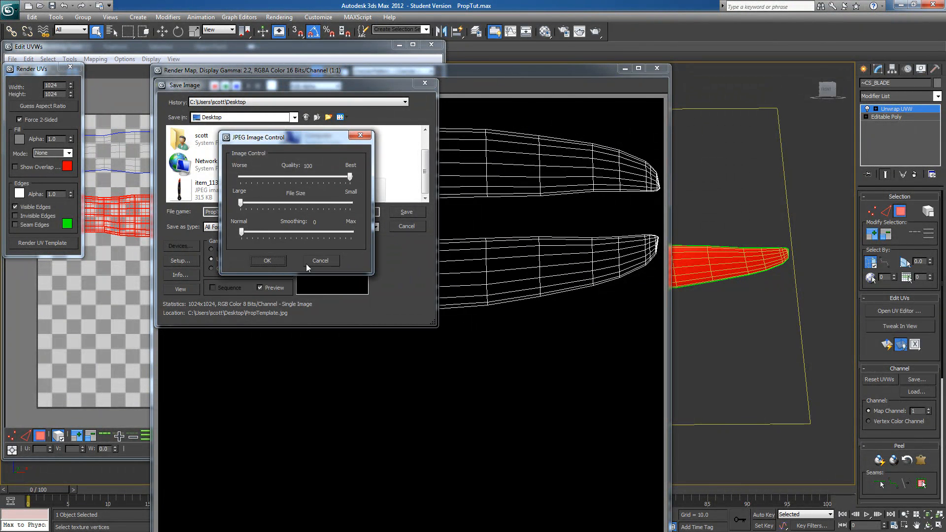
pyautogui.click(267, 260)
pyautogui.click(92, 97)
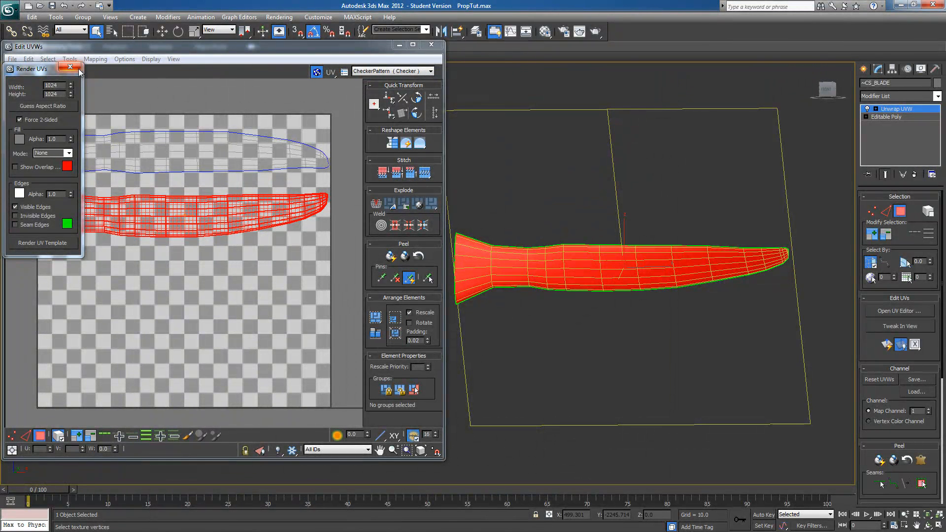
# Close the UV template settings and UV editor, and collapse the blade's whole modifier stack.
pyautogui.click(385, 62)
pyautogui.click(431, 45)
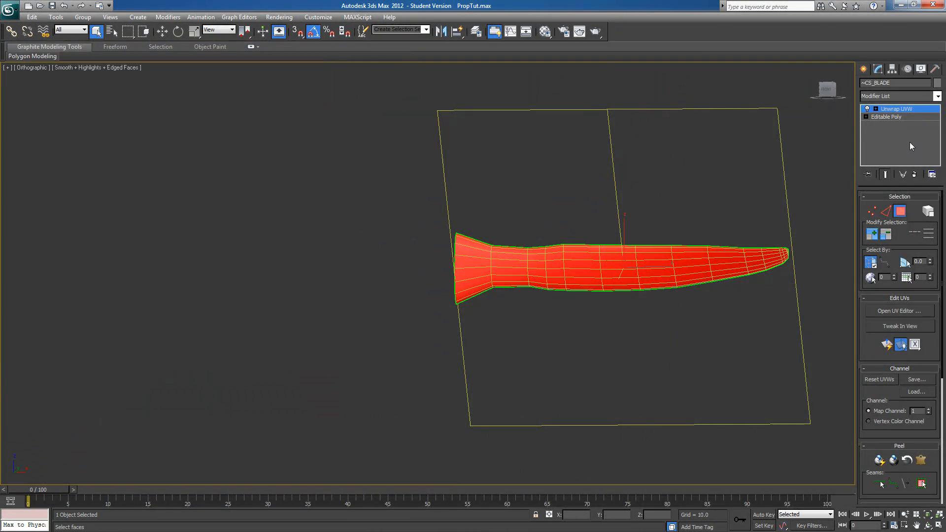
pyautogui.rightClick(903, 113)
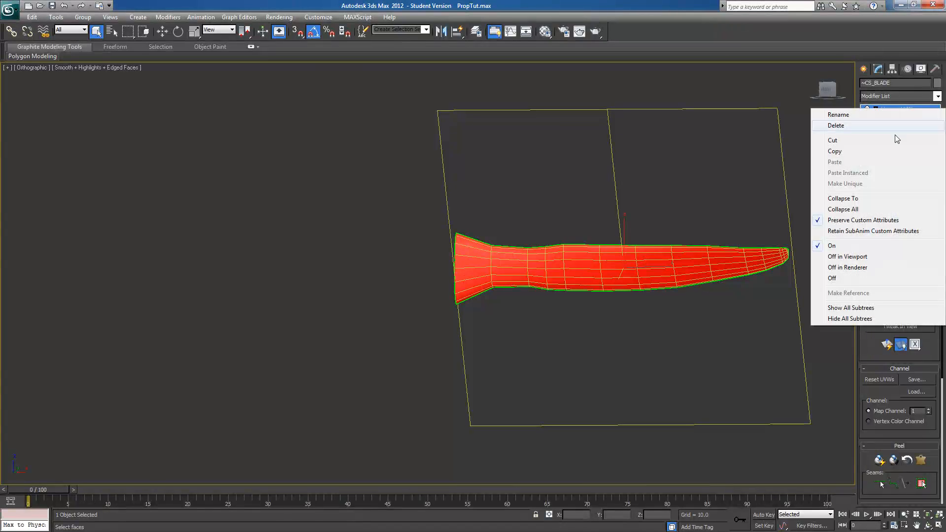
pyautogui.click(849, 209)
pyautogui.click(520, 299)
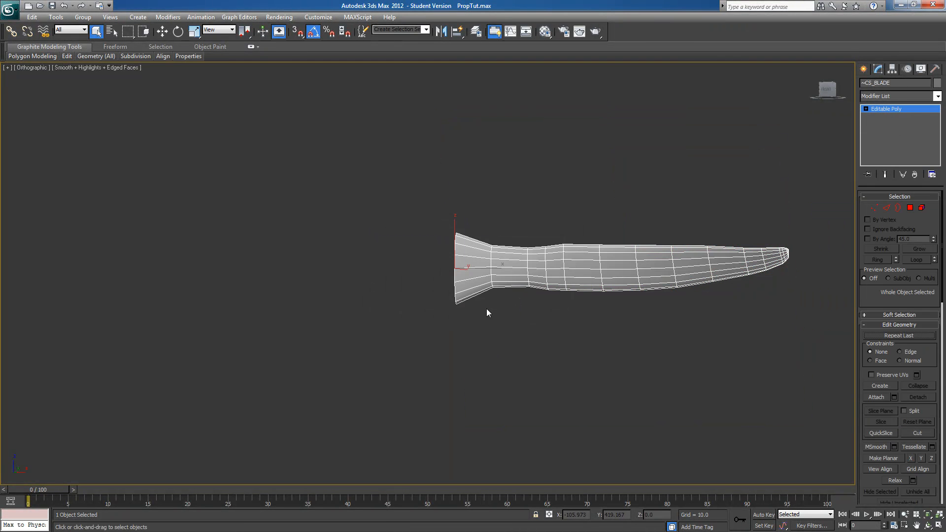
# Save the PropTut.max scene.
pyautogui.moveTo(513, 324)
pyautogui.mouseDown()
pyautogui.moveTo(489, 331)
pyautogui.moveTo(548, 328)
pyautogui.moveTo(529, 322)
pyautogui.mouseUp()
pyautogui.click(9, 9)
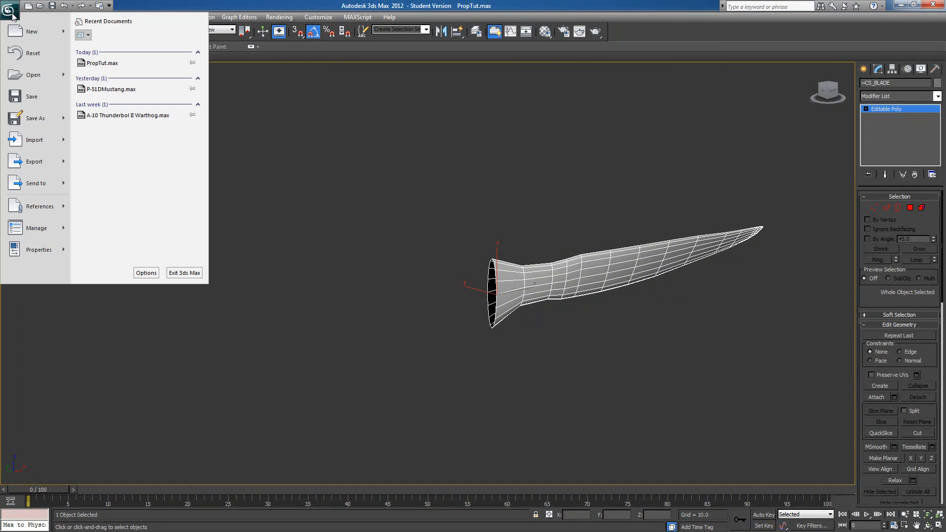
pyautogui.click(33, 97)
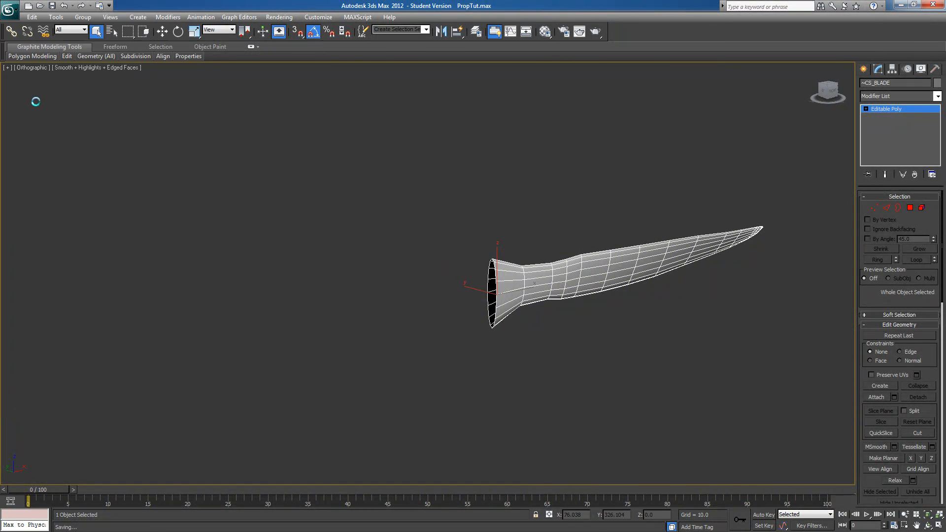
pyautogui.moveTo(626, 296); pyautogui.dragTo(453, 286)
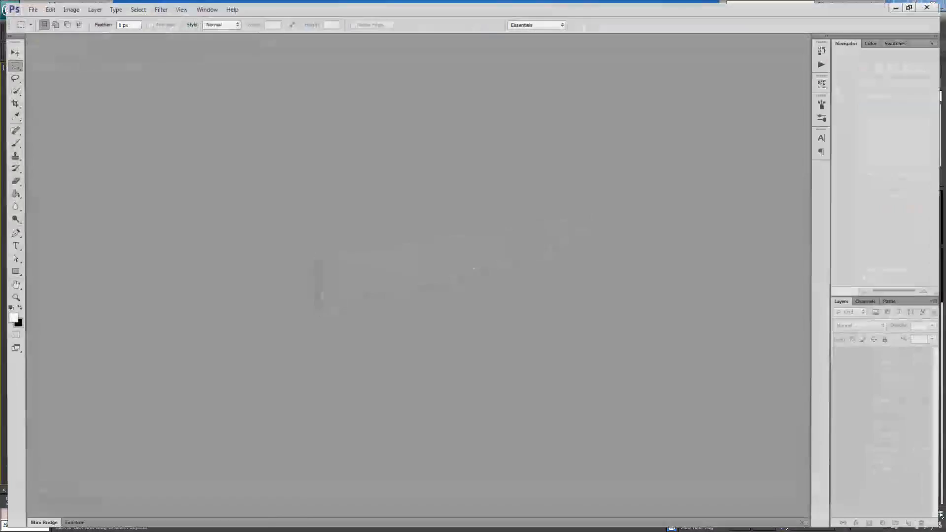
# Switch to Photoshop, open PropTemplate.jpg from the Desktop, and convert its locked Background into the regular layer Layer 0.
pyautogui.click(27, 6)
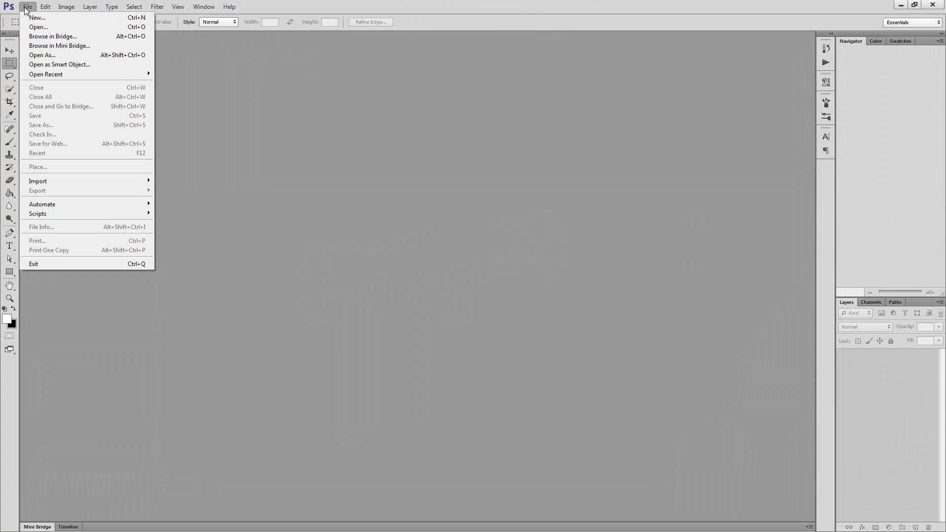
pyautogui.click(34, 27)
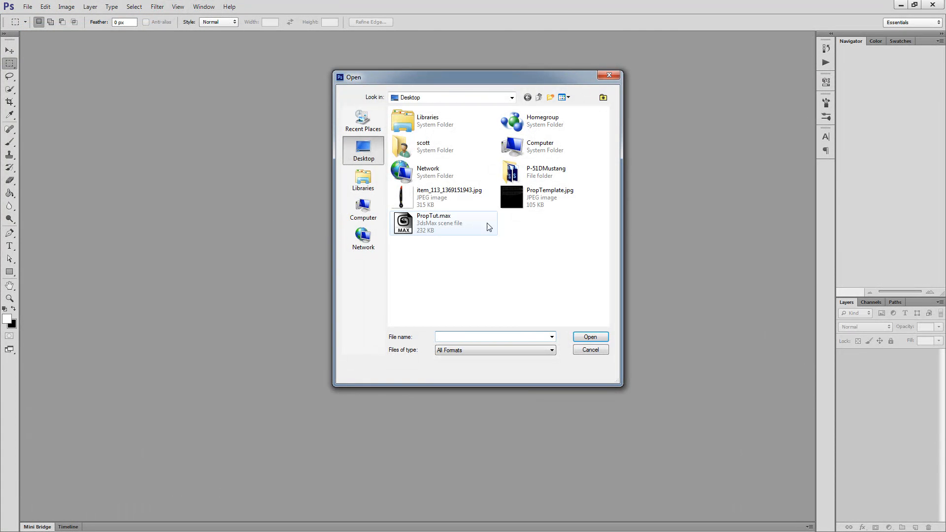
pyautogui.click(504, 204)
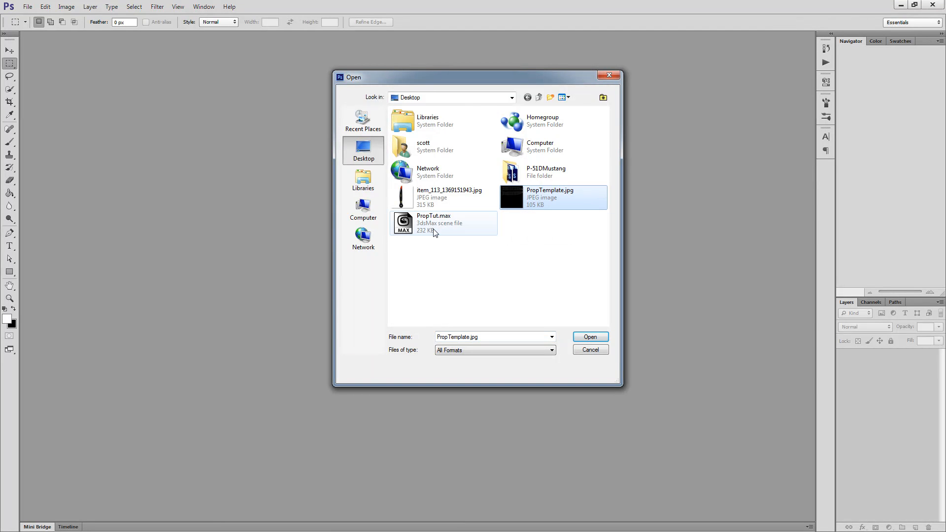
pyautogui.click(589, 338)
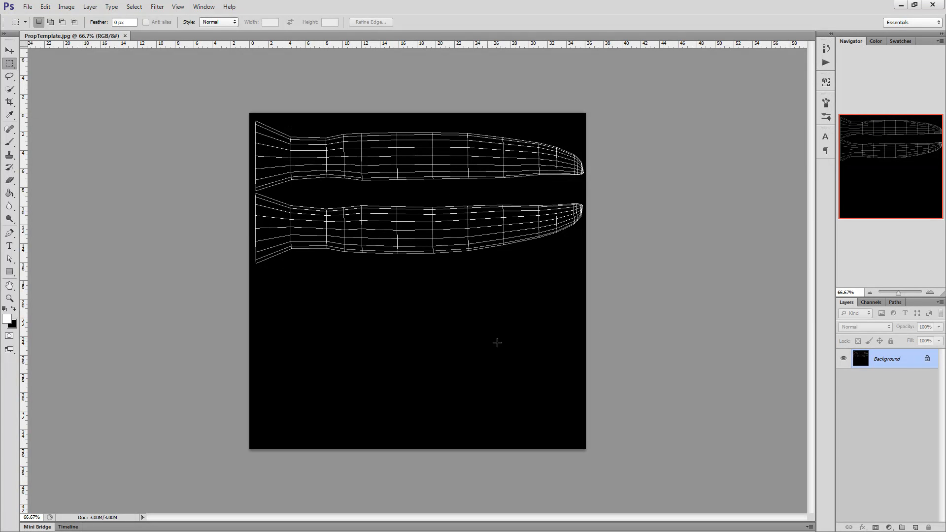
pyautogui.doubleClick(895, 363)
pyautogui.click(554, 167)
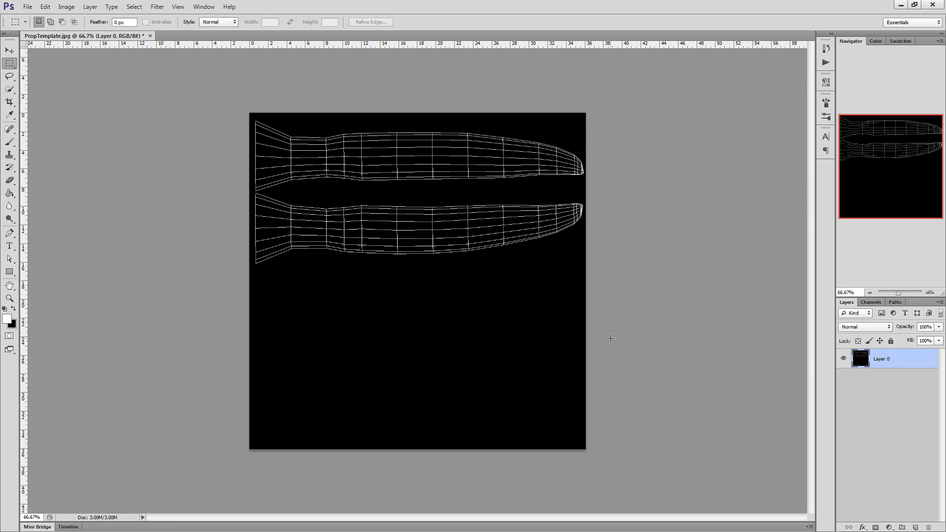
# Invert the colours of the UV template on Layer 0.
pyautogui.click(66, 7)
pyautogui.moveTo(80, 37)
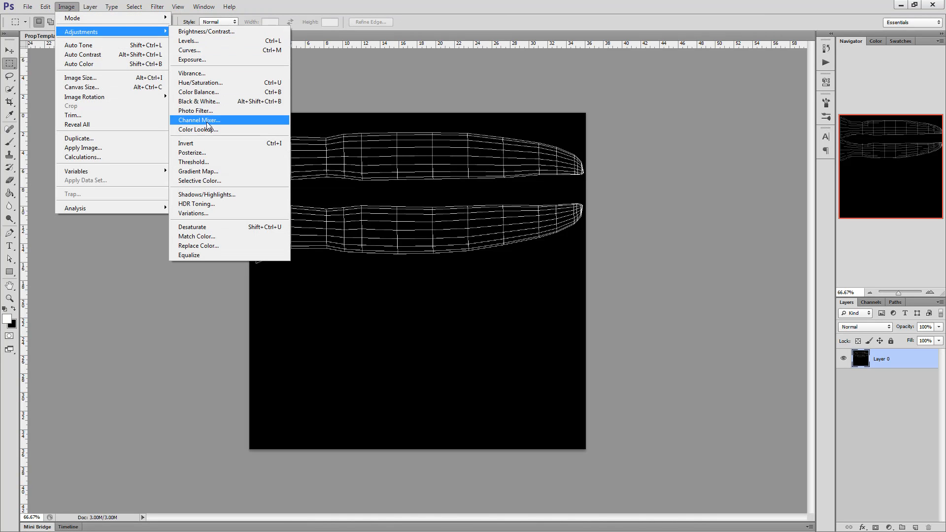
pyautogui.click(195, 143)
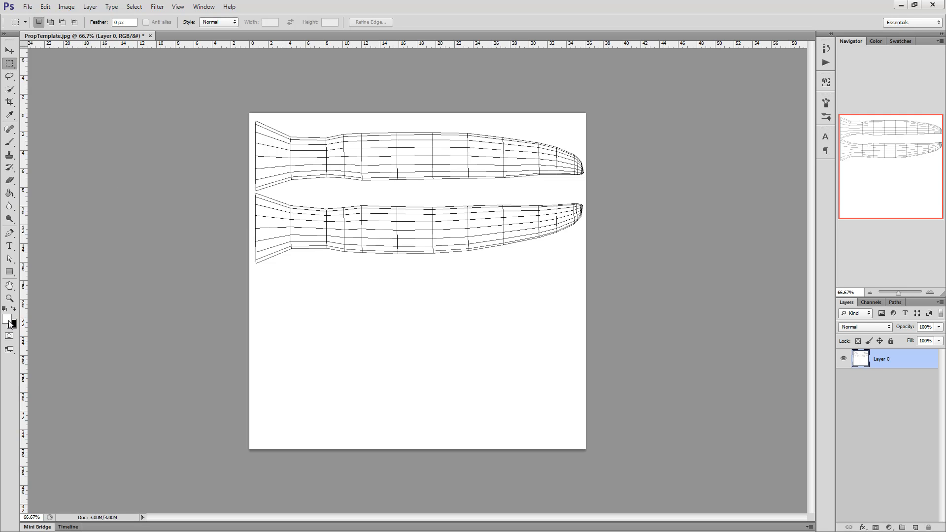
# Select the white area surrounding both blade shapes with the Magic Wand and delete it.
pyautogui.click(10, 80)
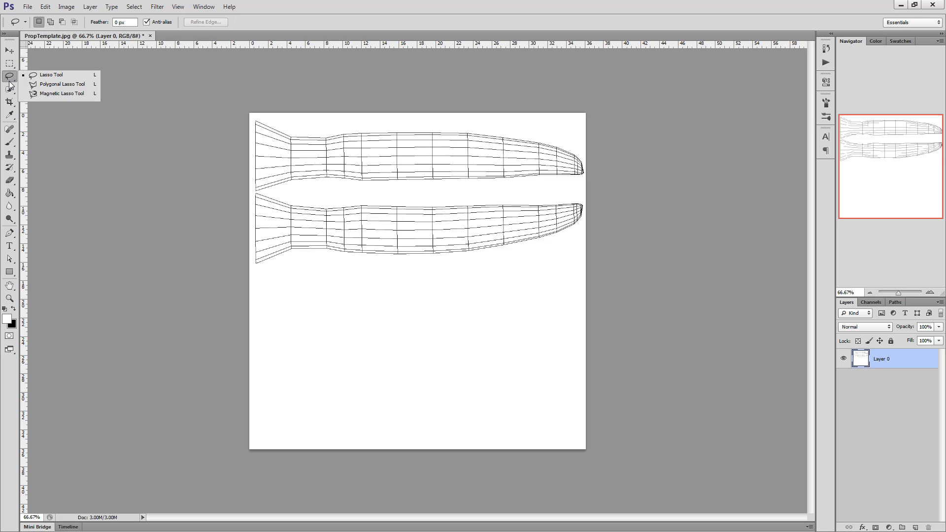
pyautogui.click(9, 89)
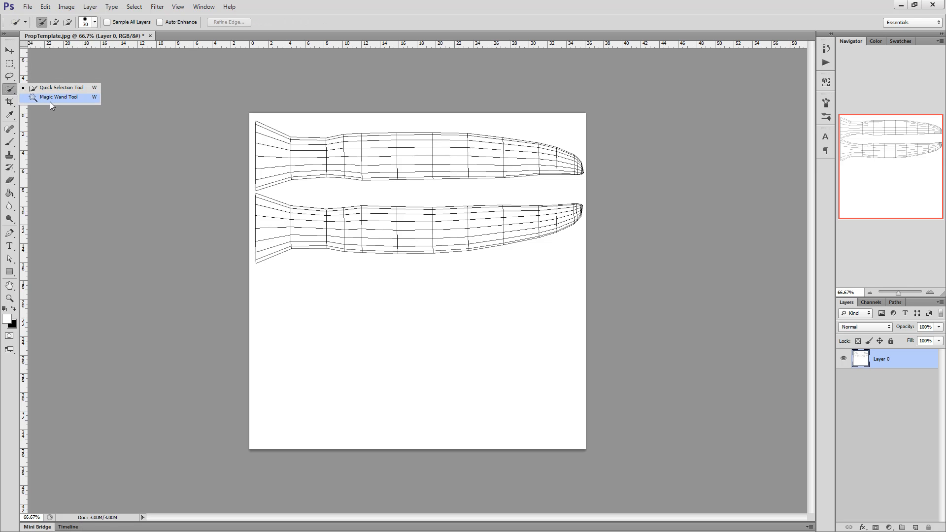
pyautogui.click(51, 98)
pyautogui.click(355, 279)
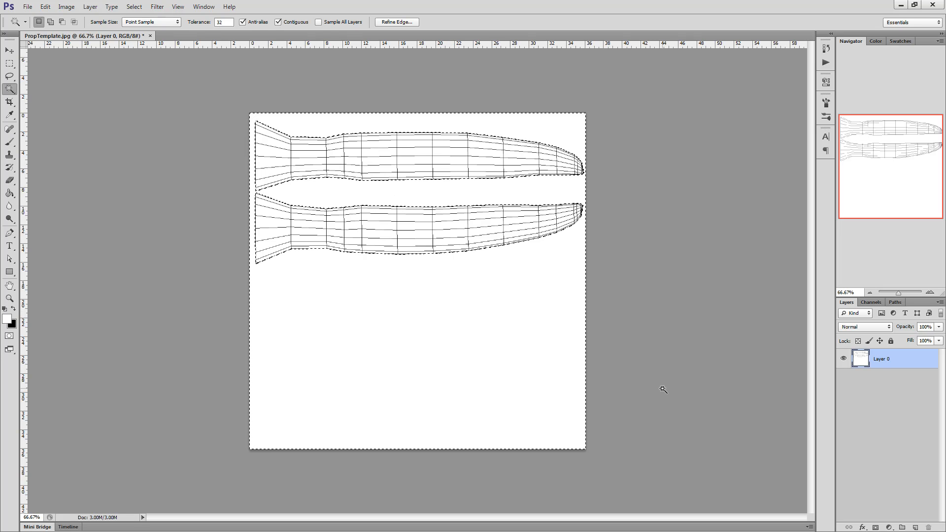
pyautogui.press('Delete')
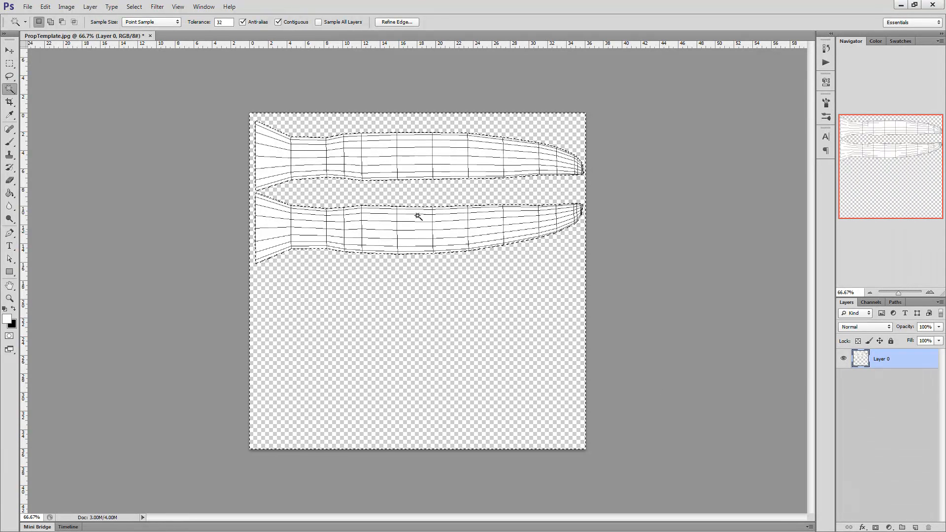
# Invert the selection to cover the two blade shapes and add a new layer above Layer 0.
pyautogui.click(132, 6)
pyautogui.click(143, 45)
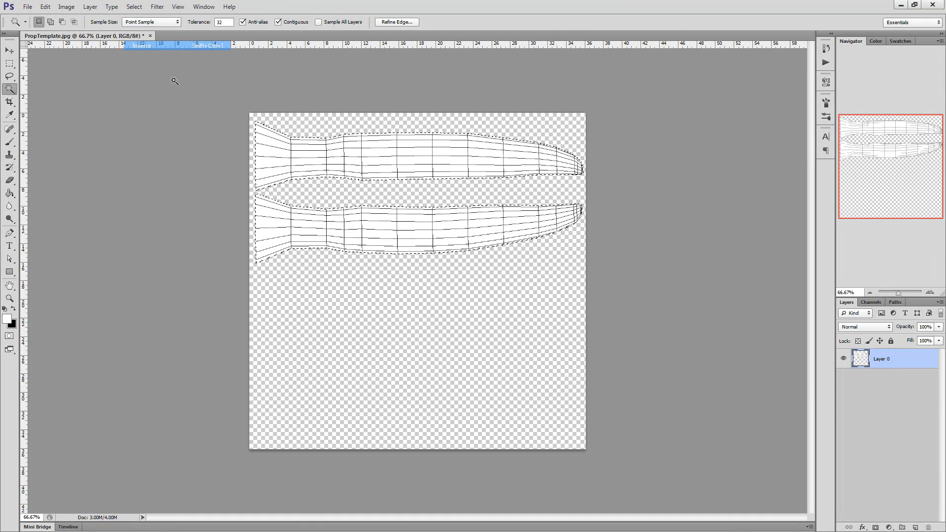
pyautogui.click(915, 526)
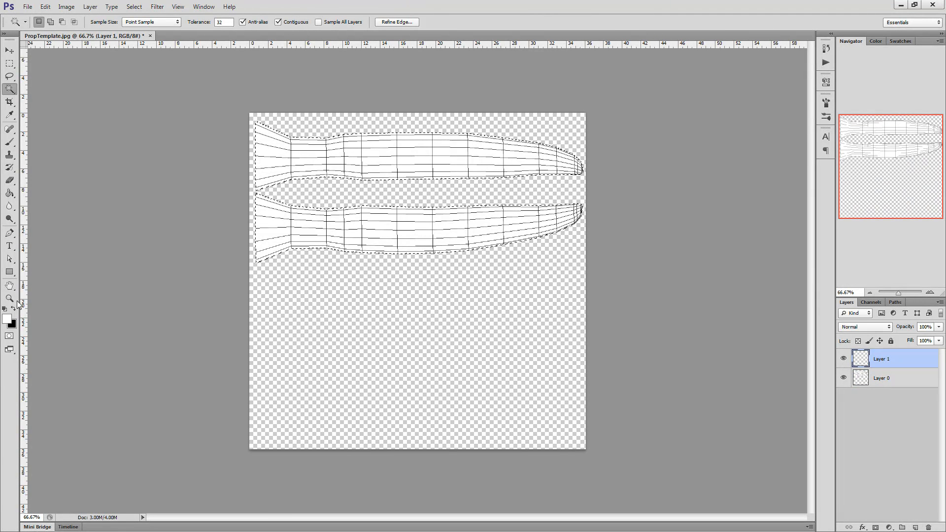
# Set the foreground colour to grey #7e7e7e and activate the Paint Bucket tool.
pyautogui.click(7, 320)
pyautogui.click(331, 206)
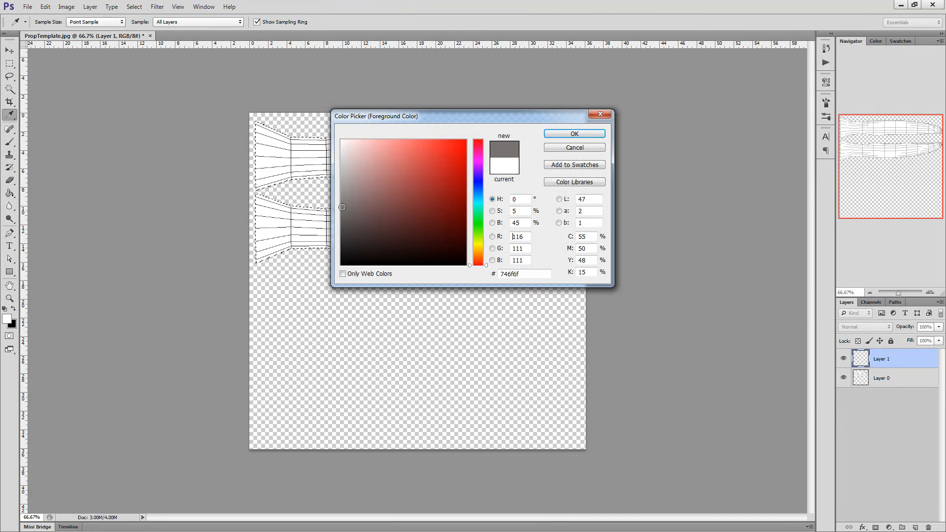
pyautogui.moveTo(331, 206); pyautogui.dragTo(320, 203)
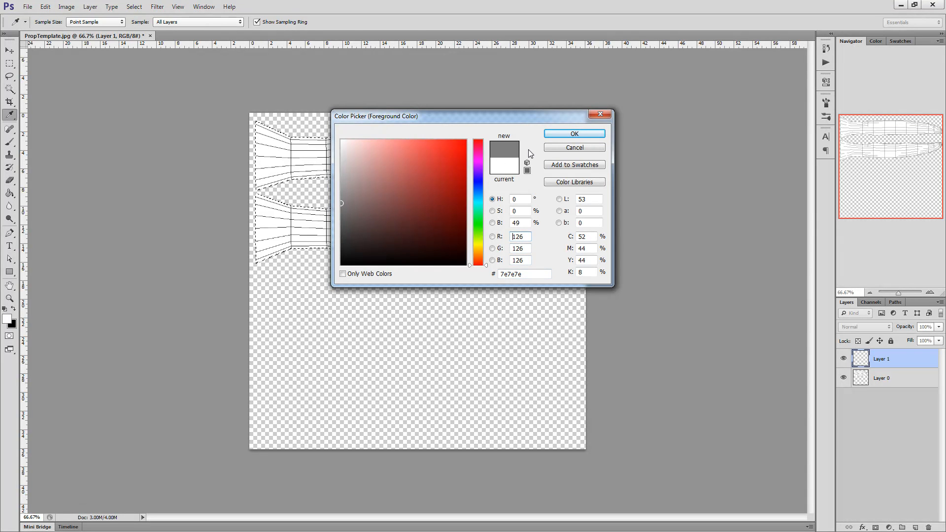
pyautogui.click(550, 131)
pyautogui.press('w')
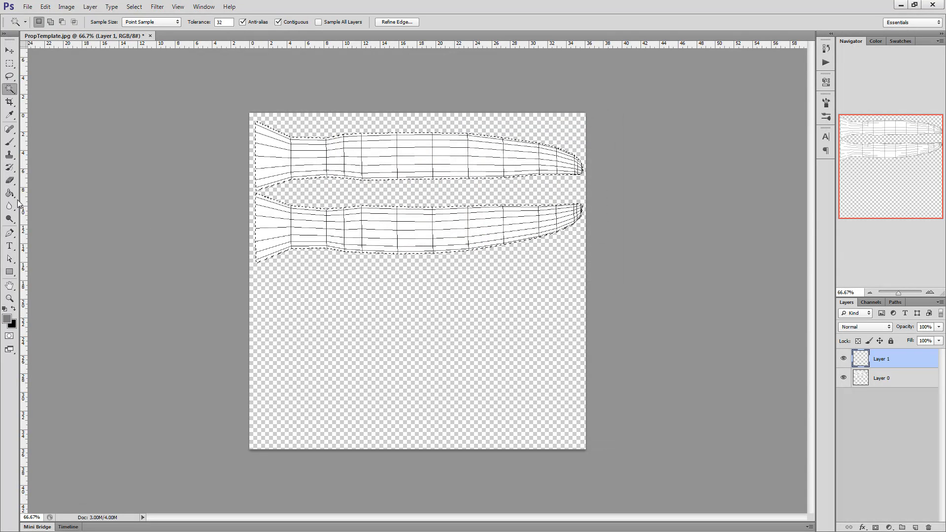
pyautogui.click(9, 192)
# Try a grey fill on the blades, undo it, and refill them on Layer 1 after expanding the selection.
pyautogui.click(318, 155)
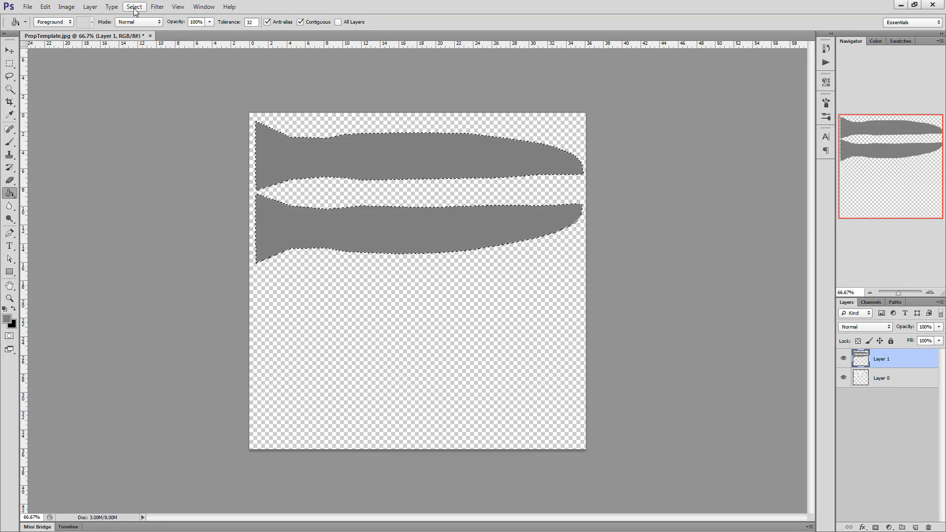
pyautogui.hotkey('ctrl', 'z')
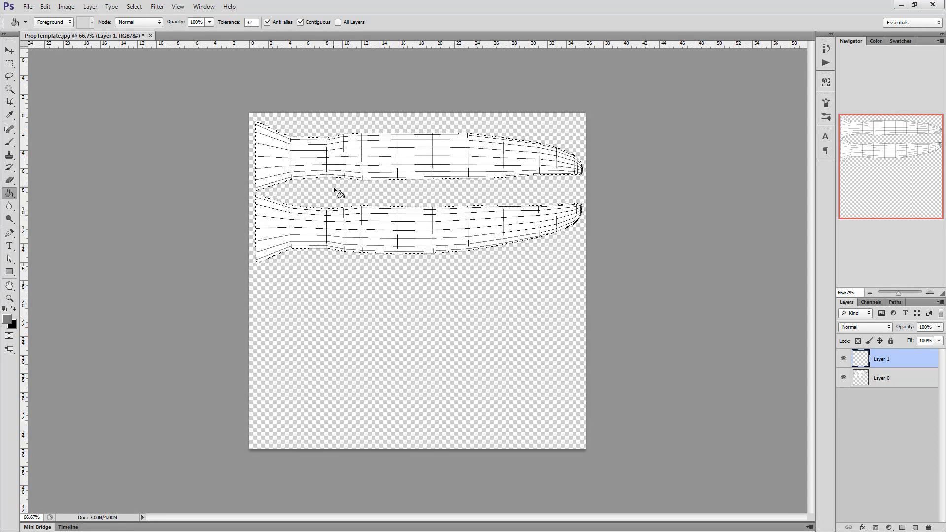
pyautogui.click(140, 9)
pyautogui.moveTo(217, 117)
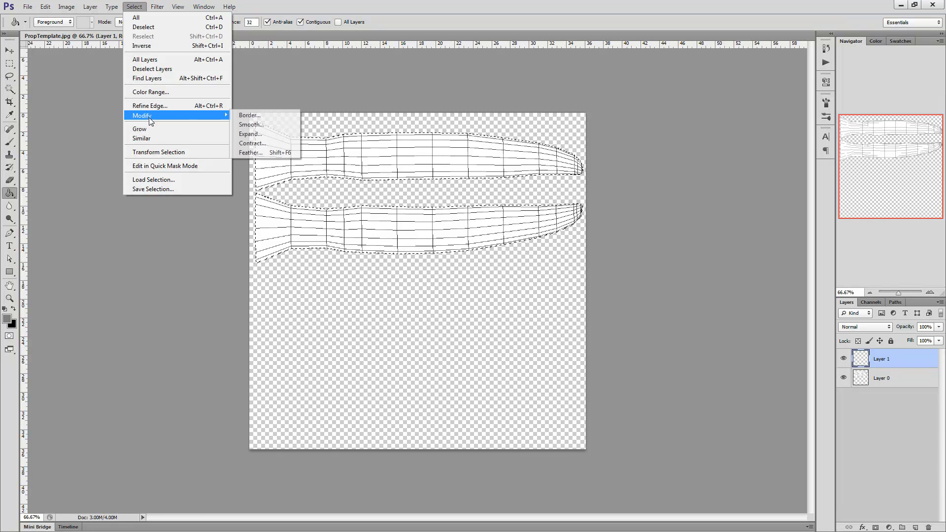
pyautogui.click(249, 134)
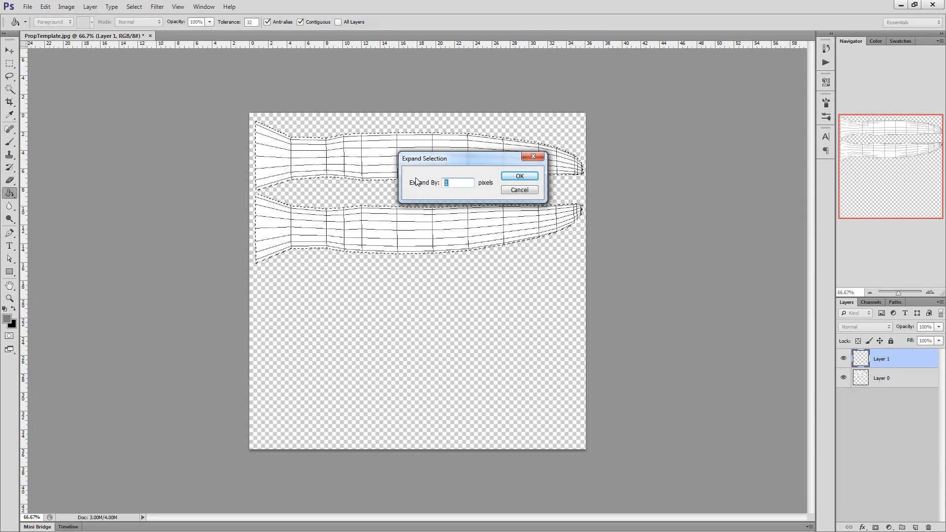
pyautogui.click(512, 177)
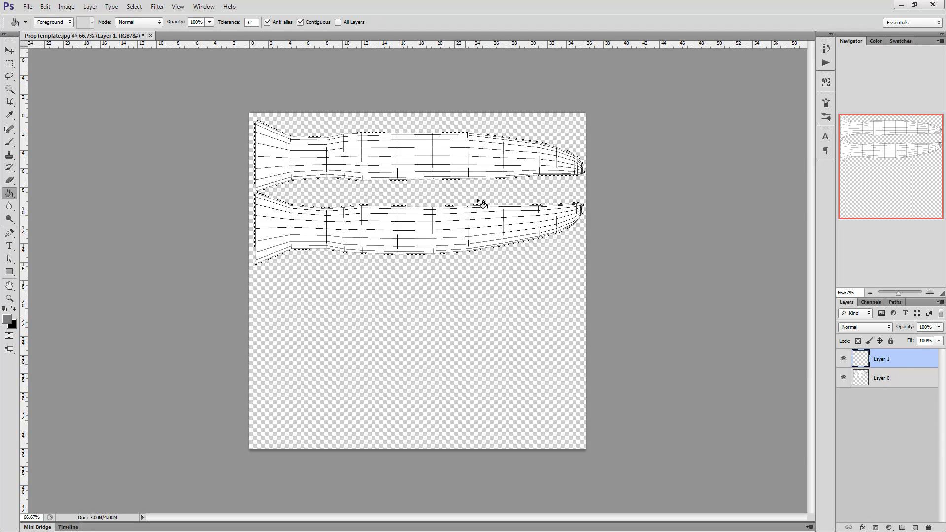
pyautogui.click(417, 162)
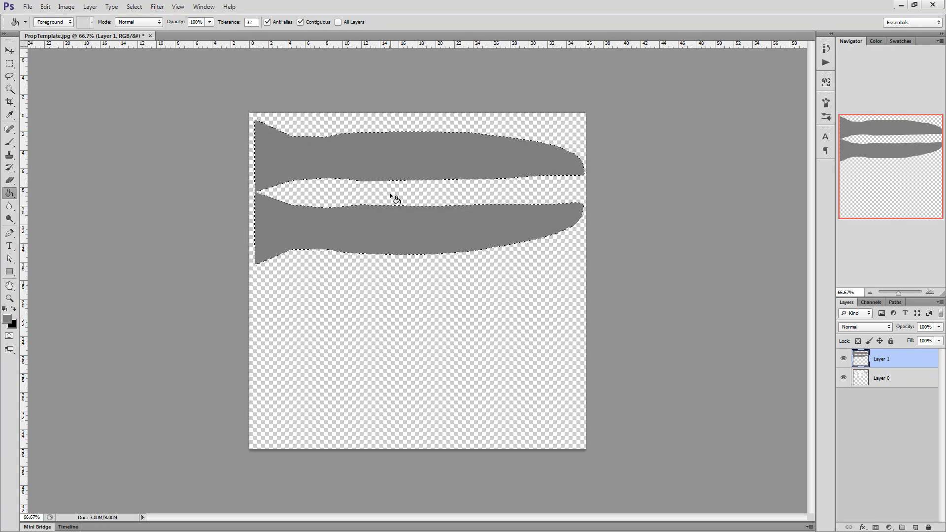
# Invert the selection and fill the area around the blades with black on a new layer directly above Layer 0, clearing the selection when done.
pyautogui.click(134, 7)
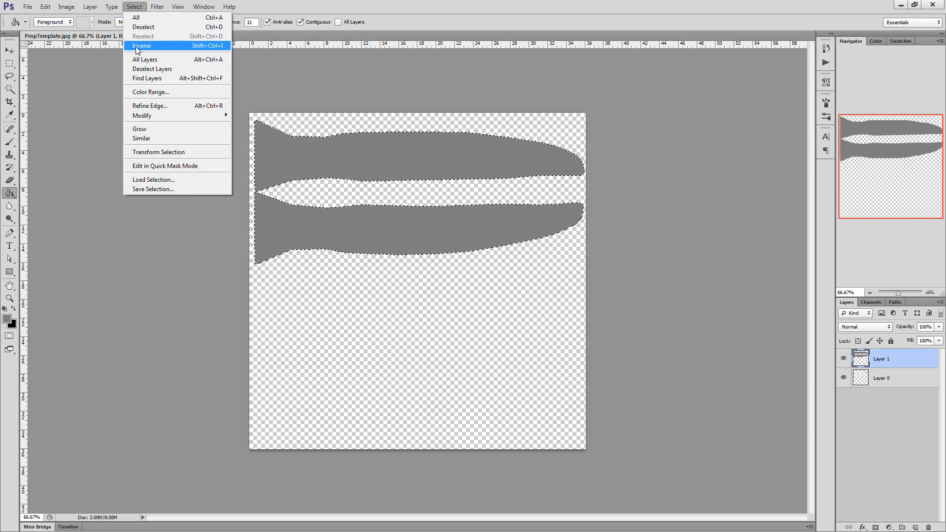
pyautogui.click(148, 48)
pyautogui.click(882, 380)
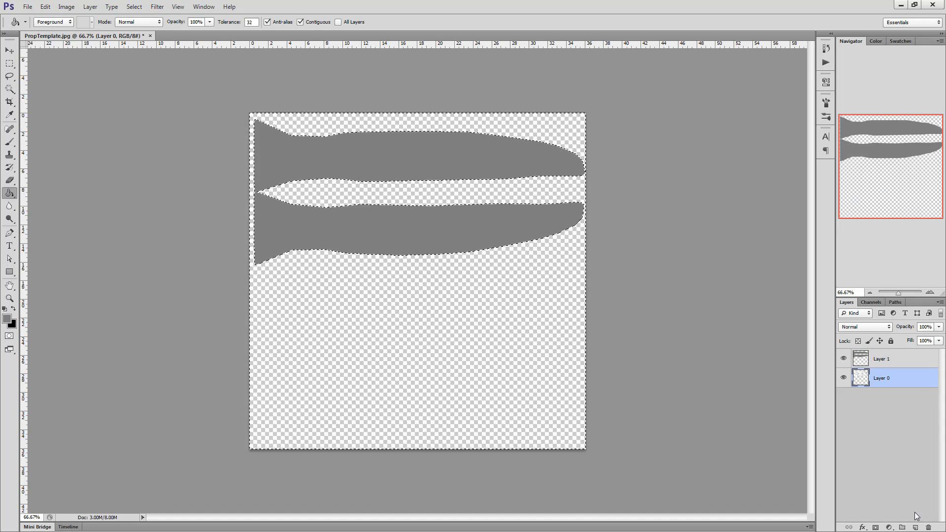
pyautogui.click(916, 527)
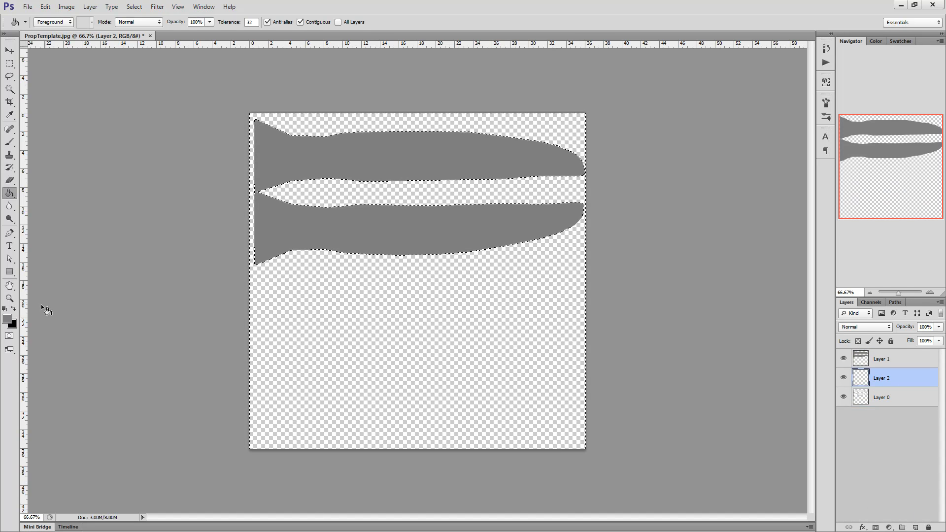
pyautogui.click(14, 309)
pyautogui.click(404, 303)
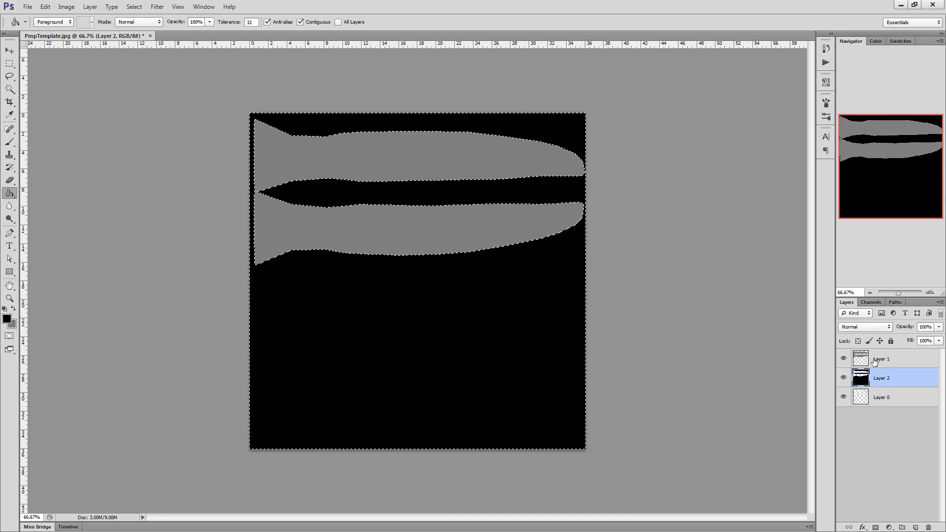
pyautogui.hotkey('ctrl', 'd')
# Merge Layer 1 down into Layer 2 and place the merged layer beneath Layer 0.
pyautogui.rightClick(879, 363)
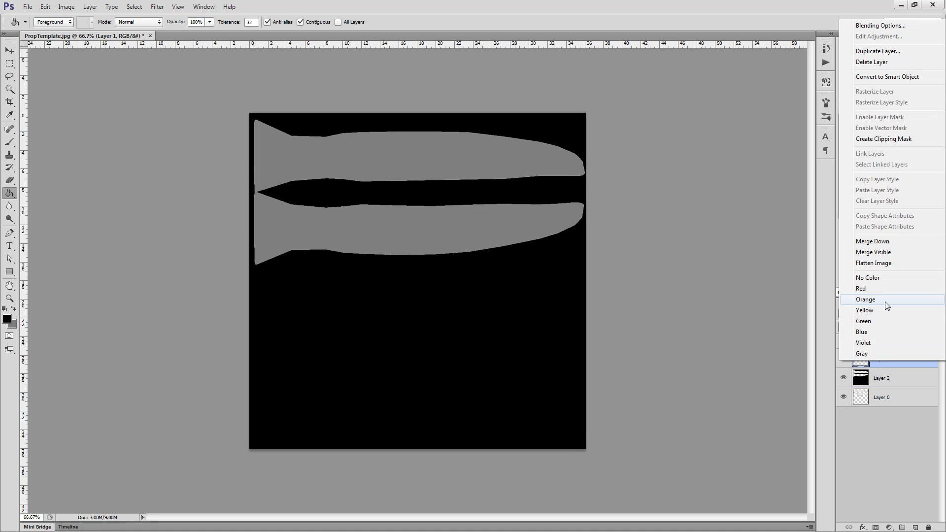
pyautogui.click(871, 241)
pyautogui.moveTo(888, 363); pyautogui.dragTo(888, 394)
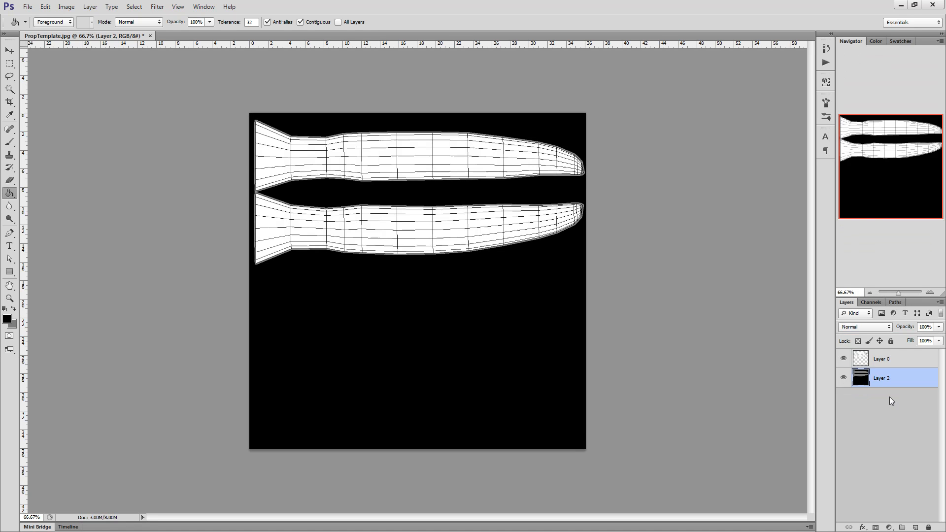
# Set Layer 0's opacity to 10%, and rename Layer 2 as Base and Layer 0 as Mesh.
pyautogui.click(874, 362)
pyautogui.moveTo(908, 331); pyautogui.dragTo(860, 333)
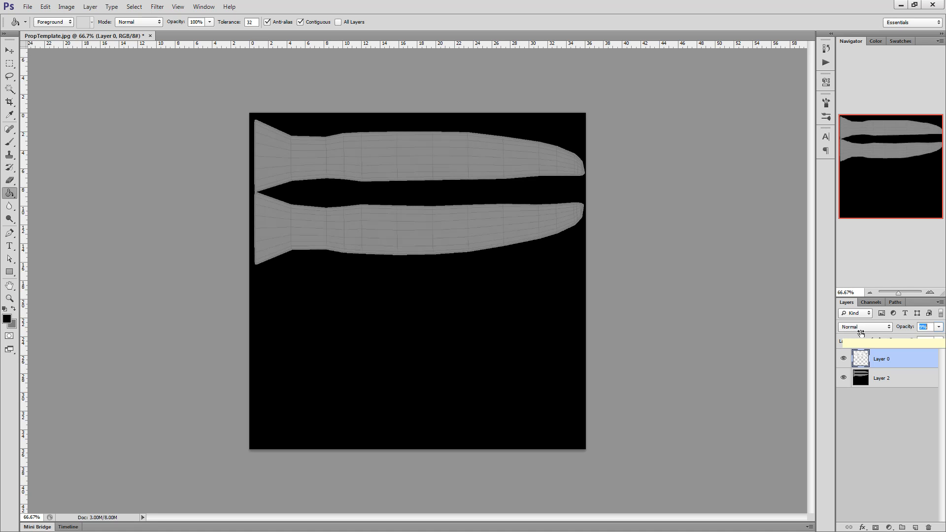
pyautogui.doubleClick(883, 378)
pyautogui.write('Base')
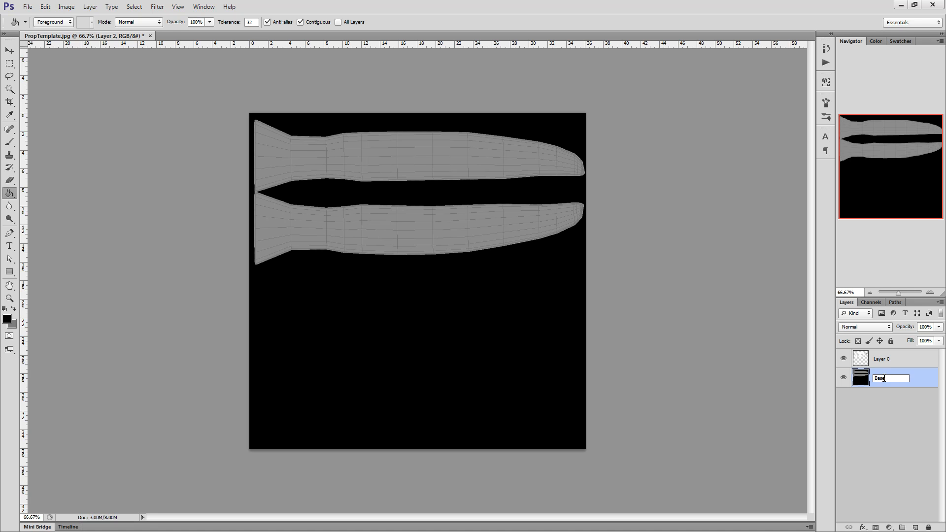
pyautogui.doubleClick(886, 363)
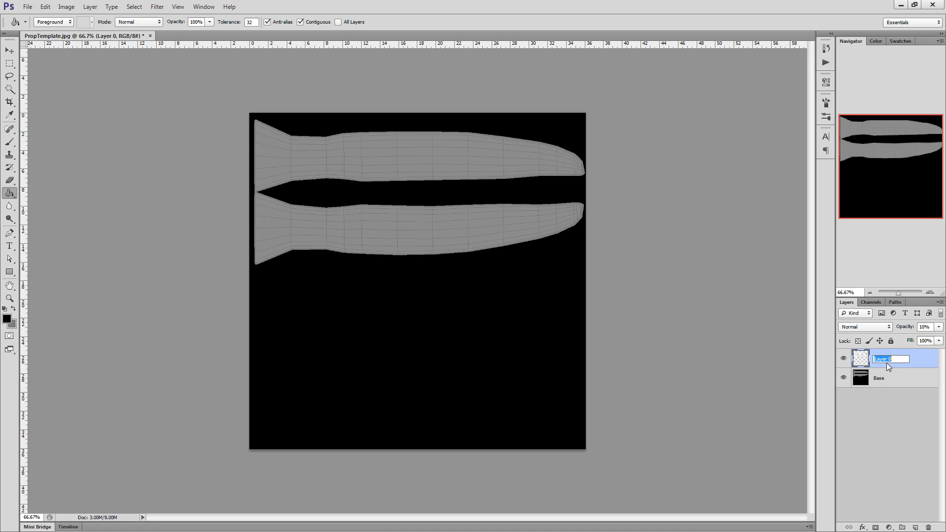
pyautogui.write('Mesh')
pyautogui.press('Return')
# Add a new layer between Mesh and Base and name it Color.
pyautogui.click(912, 377)
pyautogui.click(914, 527)
pyautogui.doubleClick(880, 378)
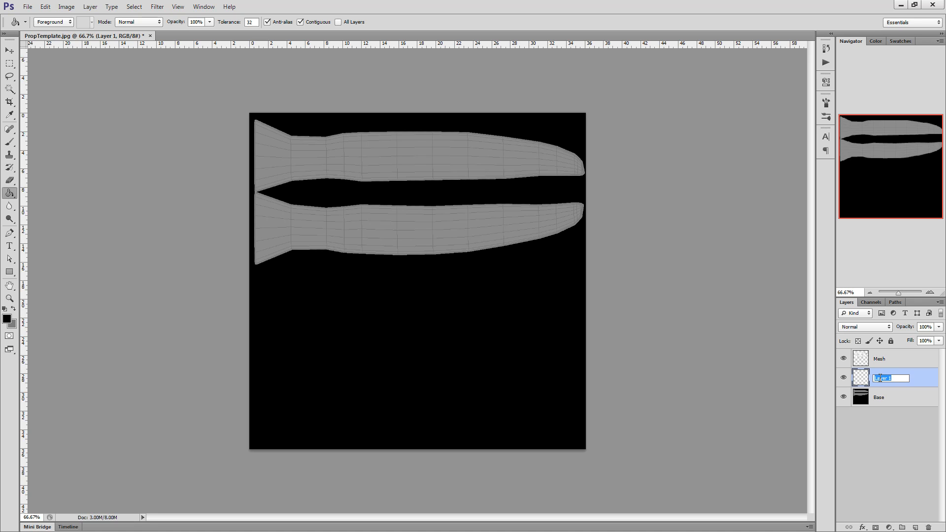
pyautogui.write('Color')
pyautogui.press('Return')
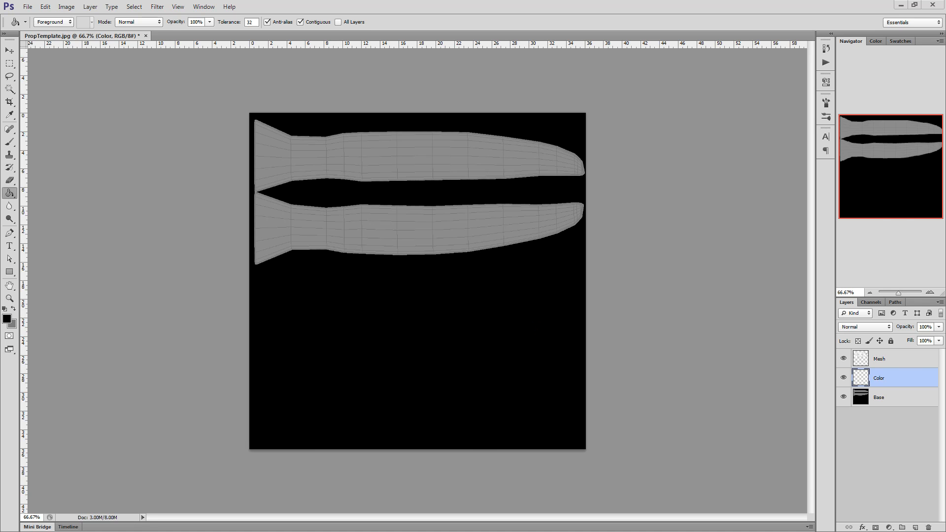
# Switch to the propeller reference photo in Windows Photo Viewer and place its resized window beside the template for comparison.
pyautogui.hotkey('alt', 'Tab')
pyautogui.moveTo(388, 70); pyautogui.dragTo(280, 65)
pyautogui.moveTo(799, 60); pyautogui.dragTo(198, 219)
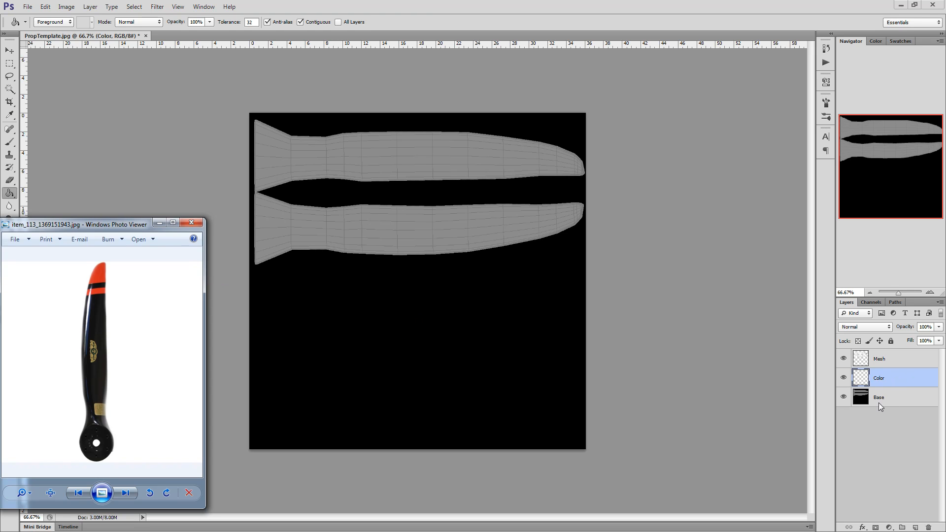
# Return to Photoshop and select both grey blade shapes on the Base layer with the Magic Wand.
pyautogui.click(876, 397)
pyautogui.click(877, 398)
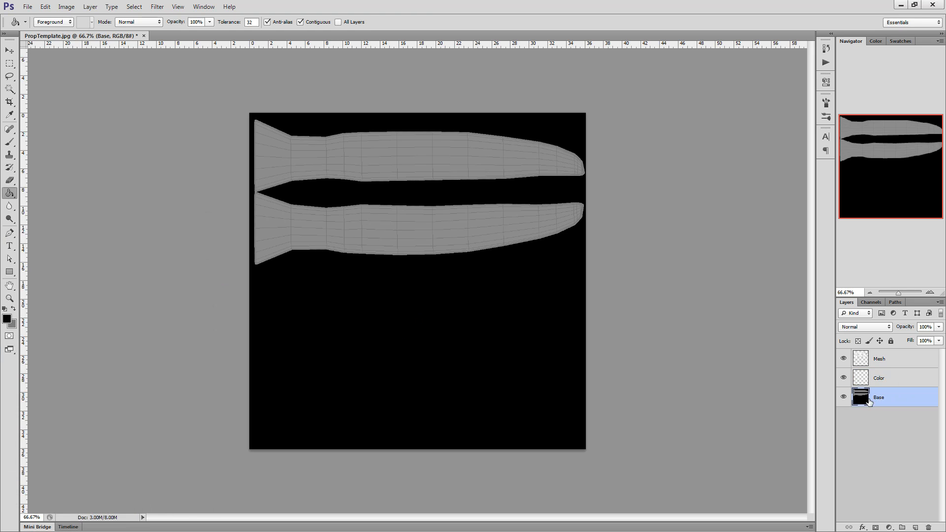
pyautogui.click(10, 88)
pyautogui.click(317, 161)
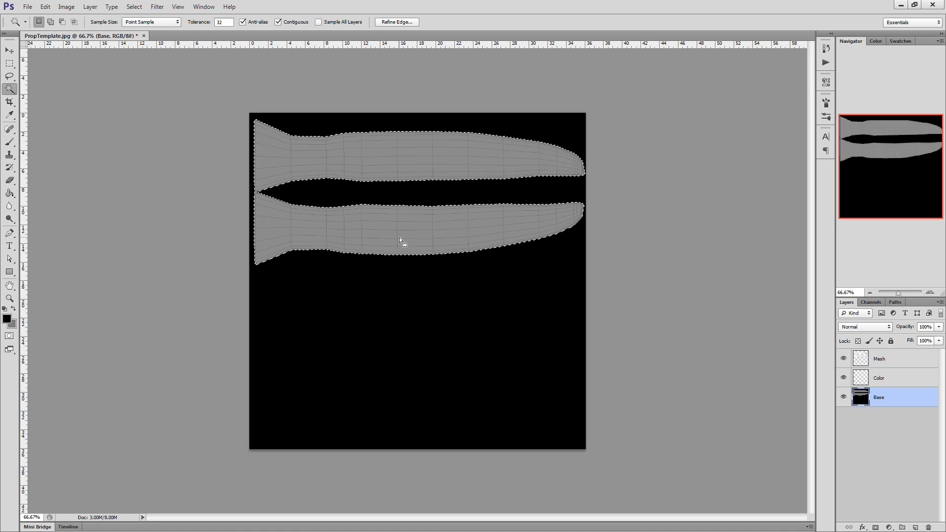
# Choose a near-black foreground colour and fill the selected blades with it on the Color layer.
pyautogui.click(888, 375)
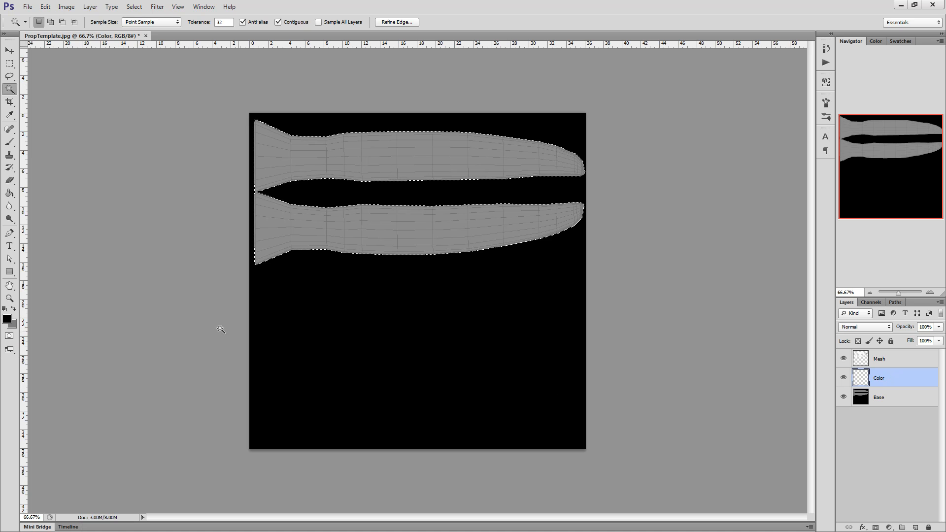
pyautogui.click(7, 319)
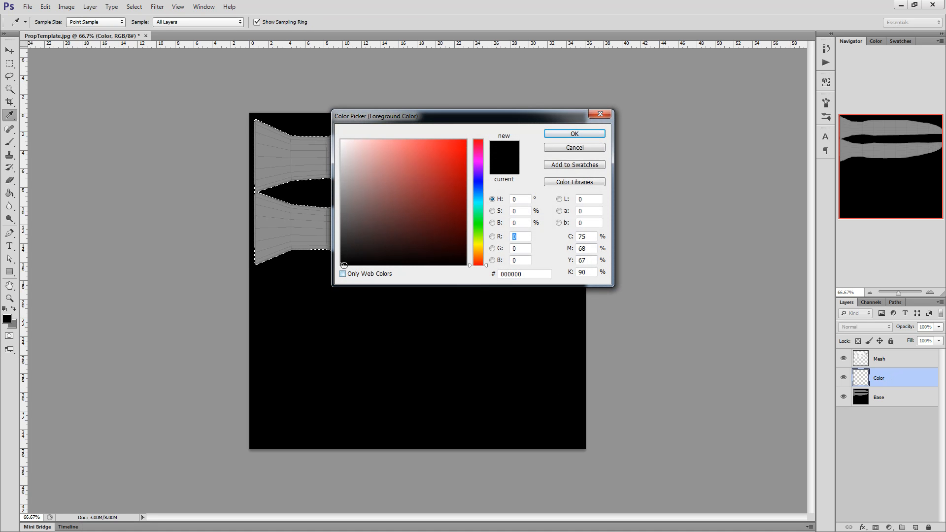
pyautogui.moveTo(338, 262); pyautogui.dragTo(341, 257)
pyautogui.click(591, 136)
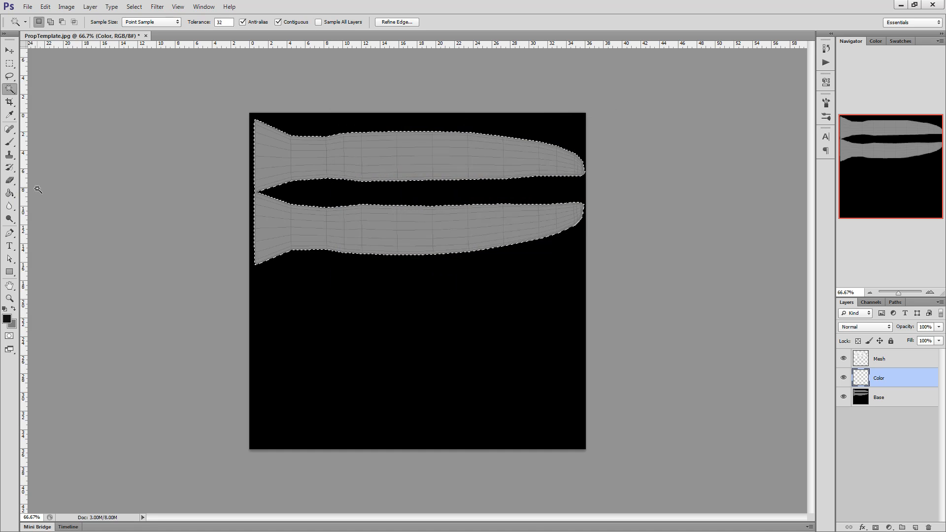
pyautogui.click(9, 193)
pyautogui.click(384, 178)
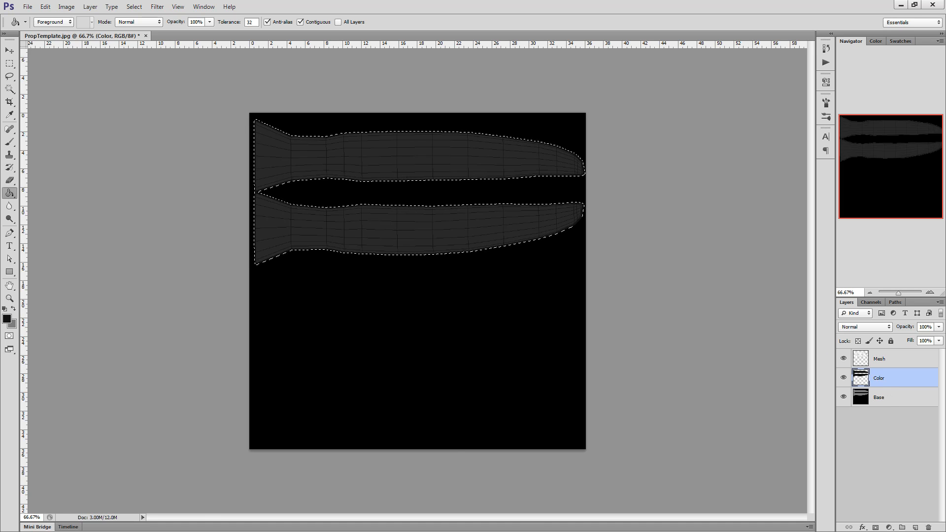
# Check the reference photo, and subtract rectangles from the blade selection so only the tips and one stripe per blade stay selected.
pyautogui.hotkey('alt', 'Tab')
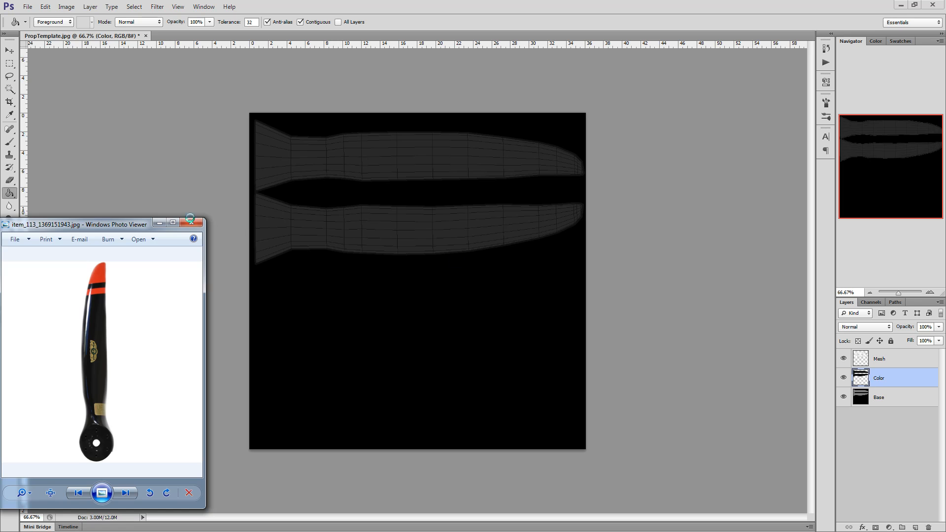
pyautogui.click(573, 5)
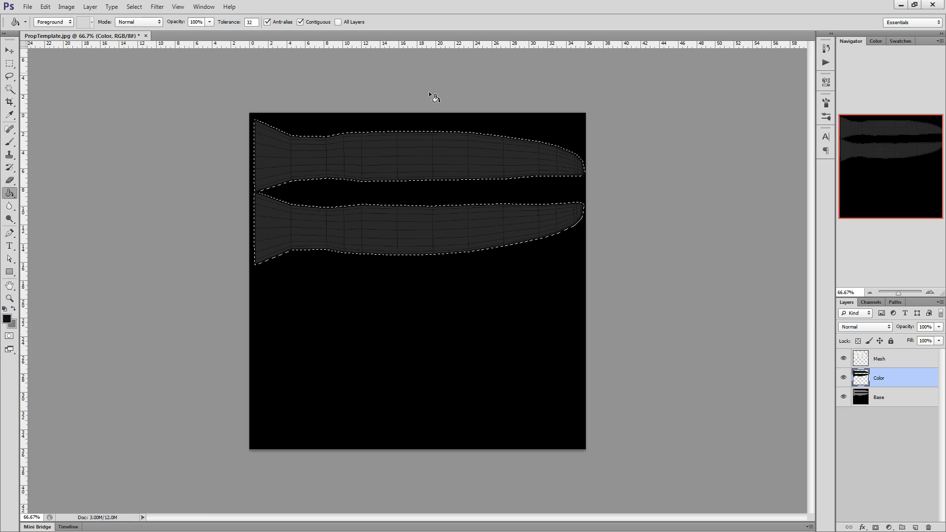
pyautogui.click(10, 64)
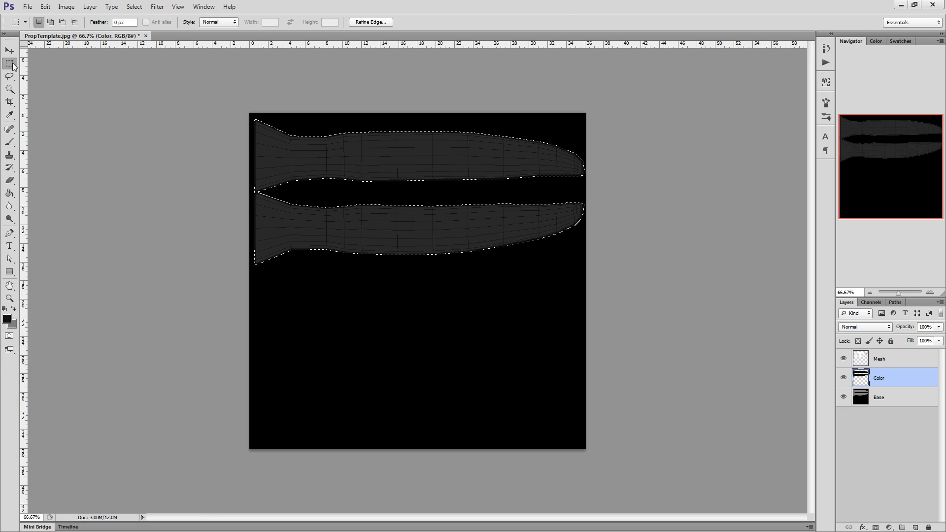
pyautogui.click(62, 22)
pyautogui.moveTo(250, 113); pyautogui.dragTo(507, 284)
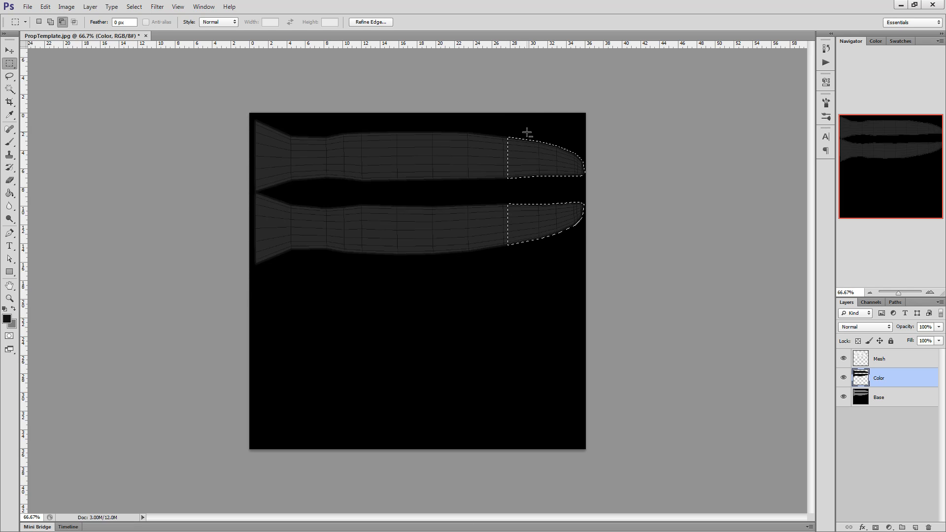
pyautogui.moveTo(524, 131); pyautogui.dragTo(539, 250)
# Set the foreground colour to the orange ff4e00.
pyautogui.click(7, 318)
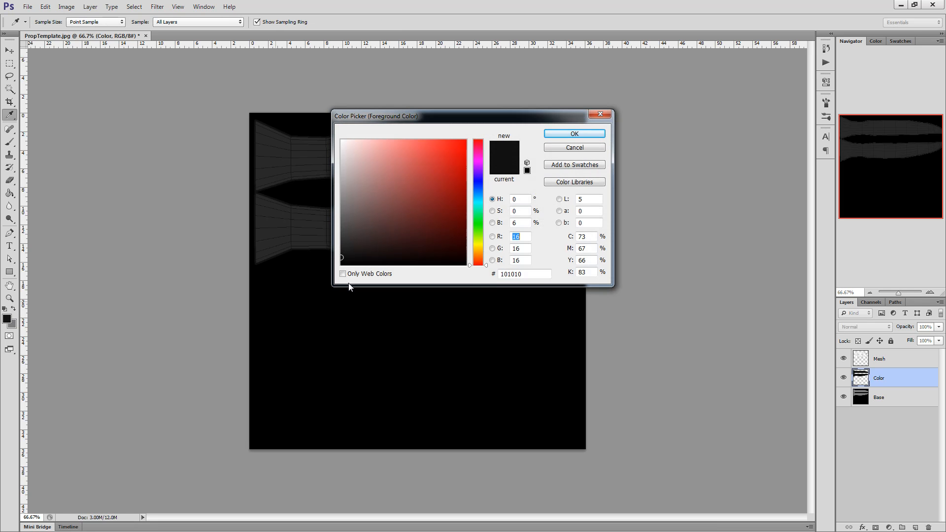
pyautogui.moveTo(486, 266); pyautogui.dragTo(485, 258)
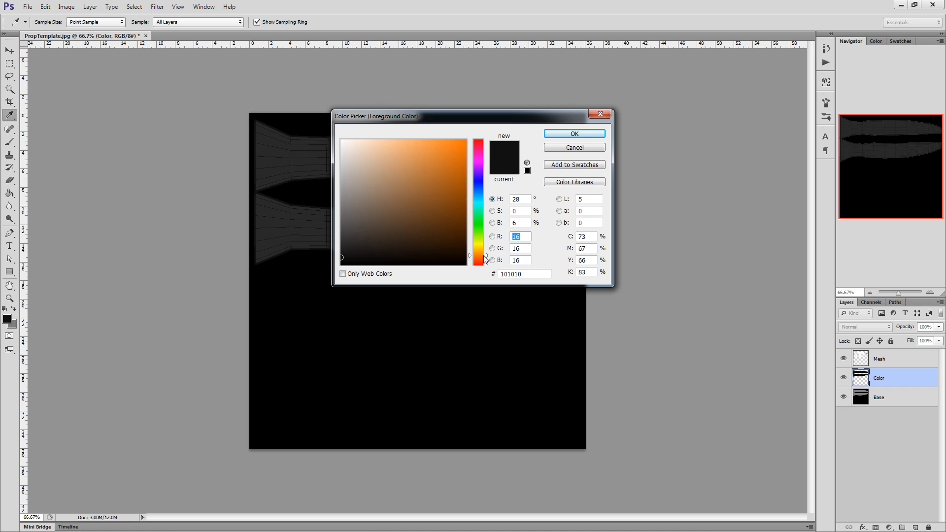
pyautogui.moveTo(452, 160); pyautogui.dragTo(465, 140)
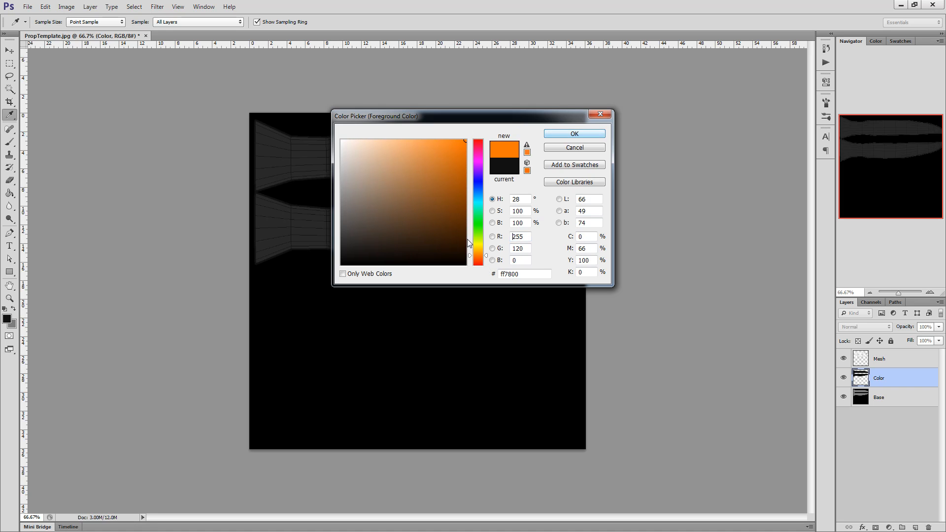
pyautogui.moveTo(480, 261); pyautogui.dragTo(480, 258)
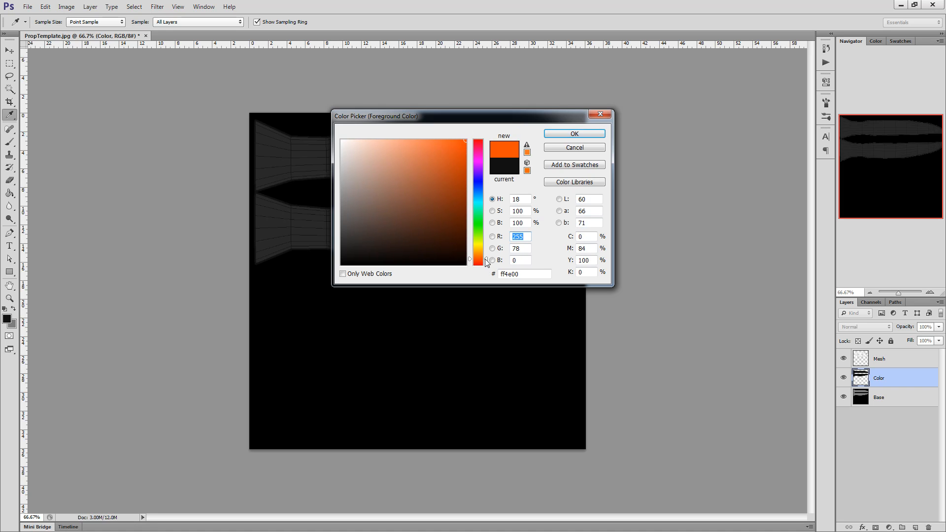
pyautogui.click(553, 132)
pyautogui.press('m')
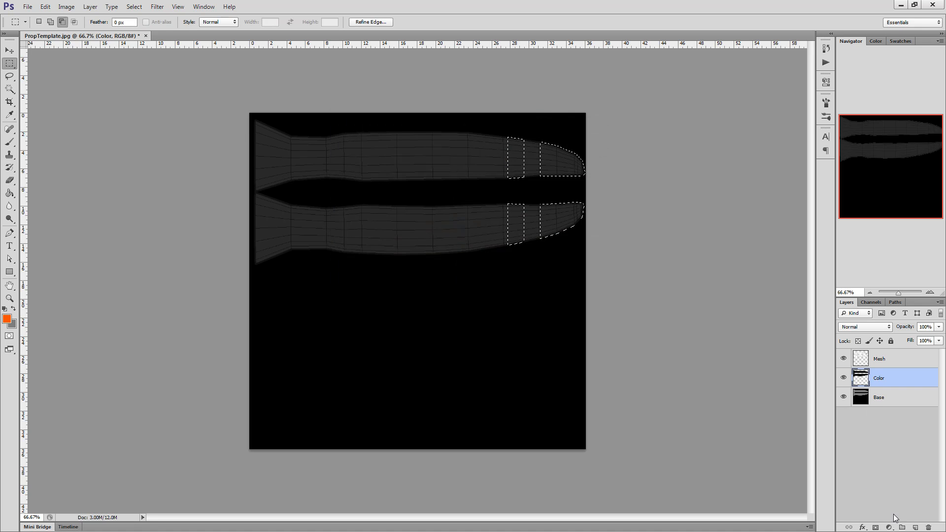
# Add a new layer above Color and name it TipColor.
pyautogui.click(915, 527)
pyautogui.doubleClick(883, 378)
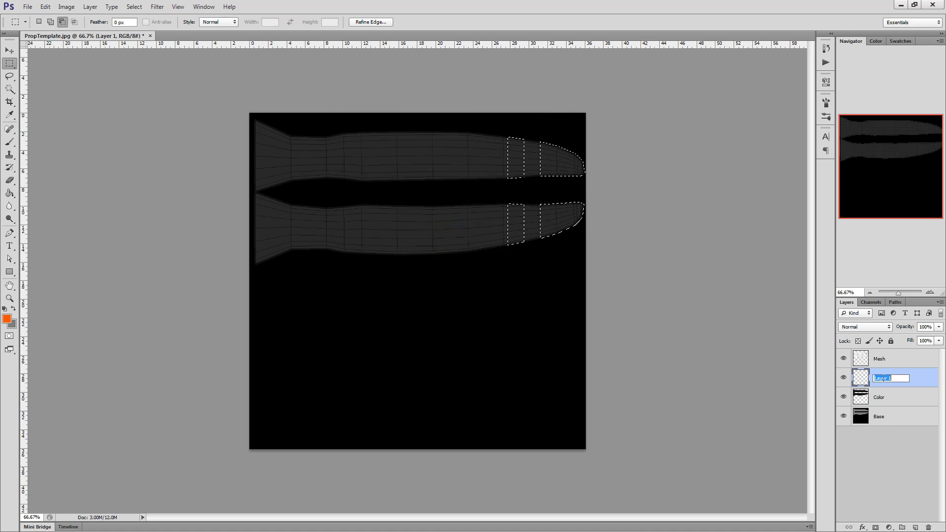
pyautogui.write('Tip')
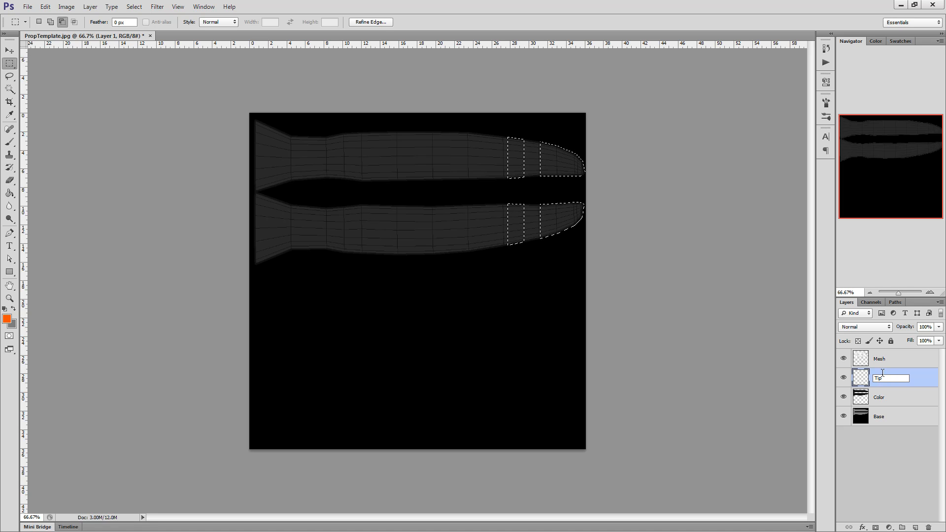
pyautogui.write('Color')
pyautogui.press('Return')
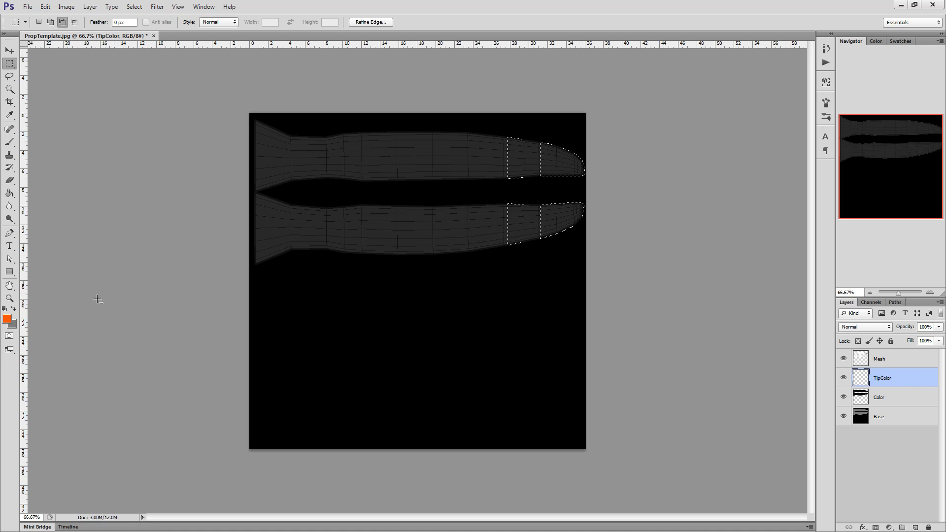
# Fill the selected blade tips and stripes with orange on the TipColor layer, and check them with the Mesh layer hidden and shown.
pyautogui.click(9, 195)
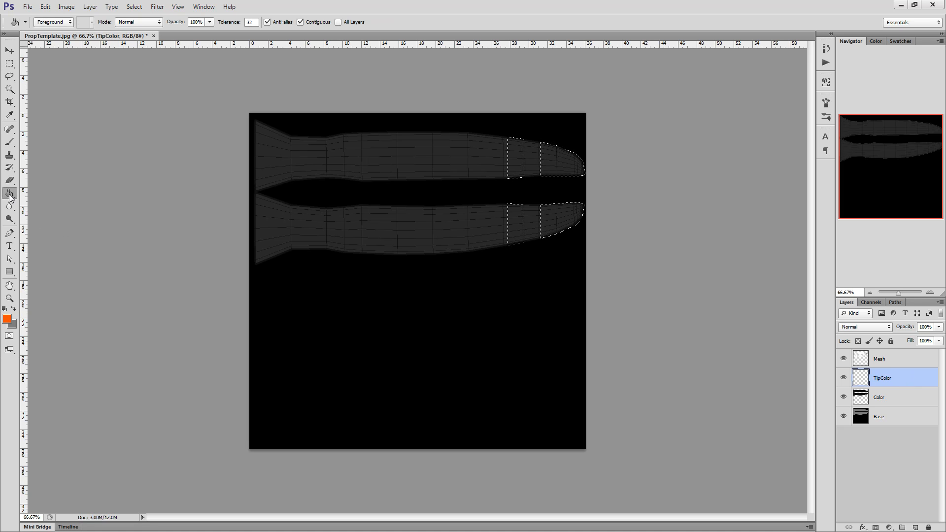
pyautogui.click(512, 220)
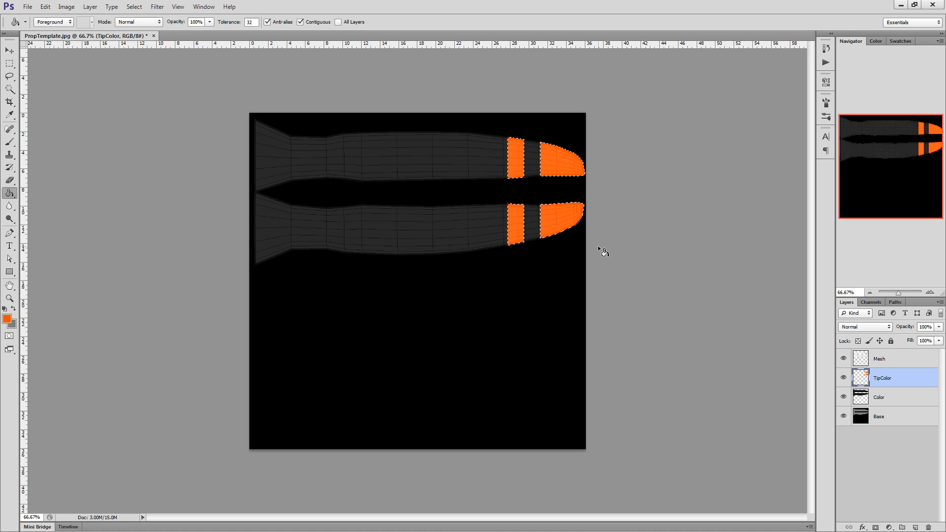
pyautogui.click(843, 359)
pyautogui.click(843, 359)
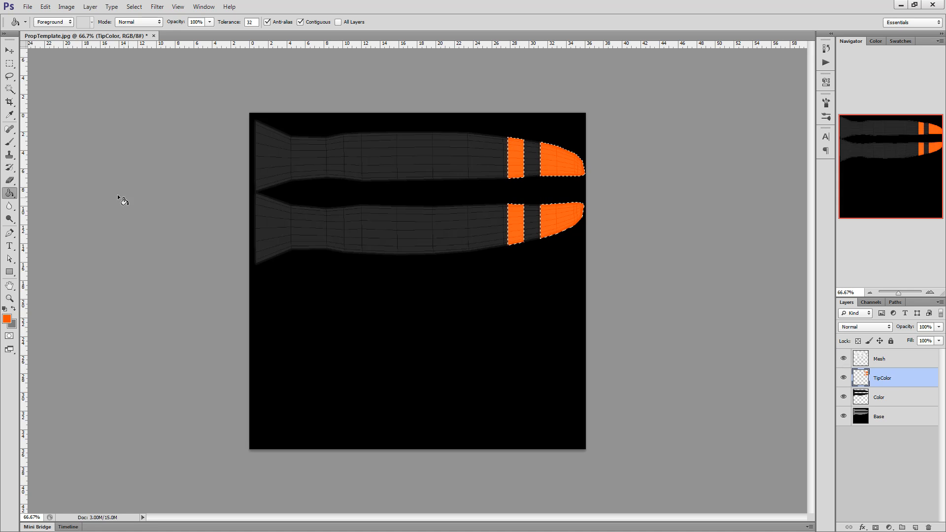
# Close the photo viewer, open item_113_1369151943.jpg in Photoshop and remove its vertical guide.
pyautogui.hotkey('alt', 'Tab')
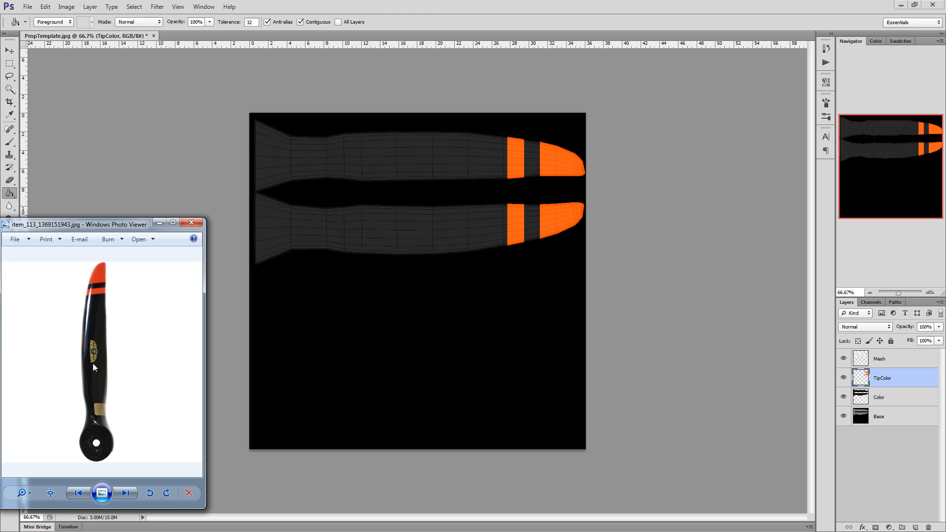
pyautogui.click(191, 223)
pyautogui.click(28, 7)
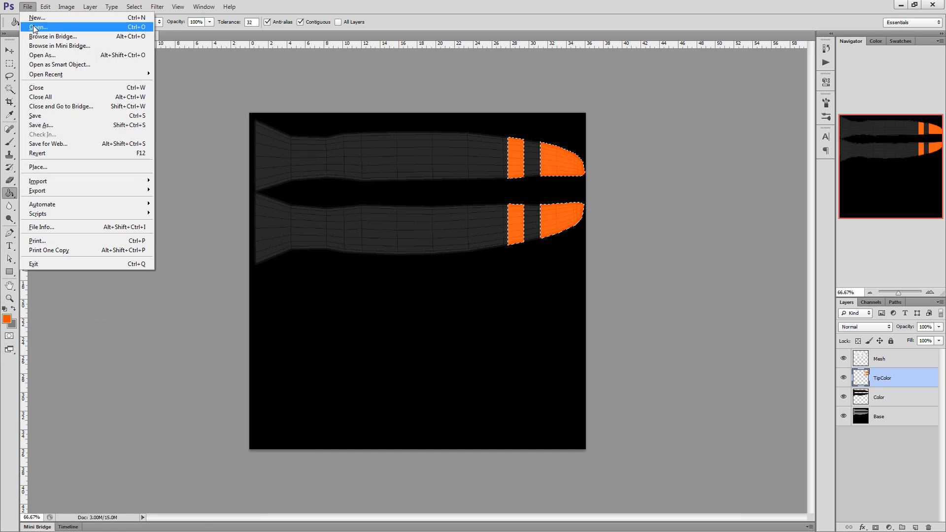
pyautogui.click(37, 27)
pyautogui.click(403, 200)
pyautogui.click(581, 336)
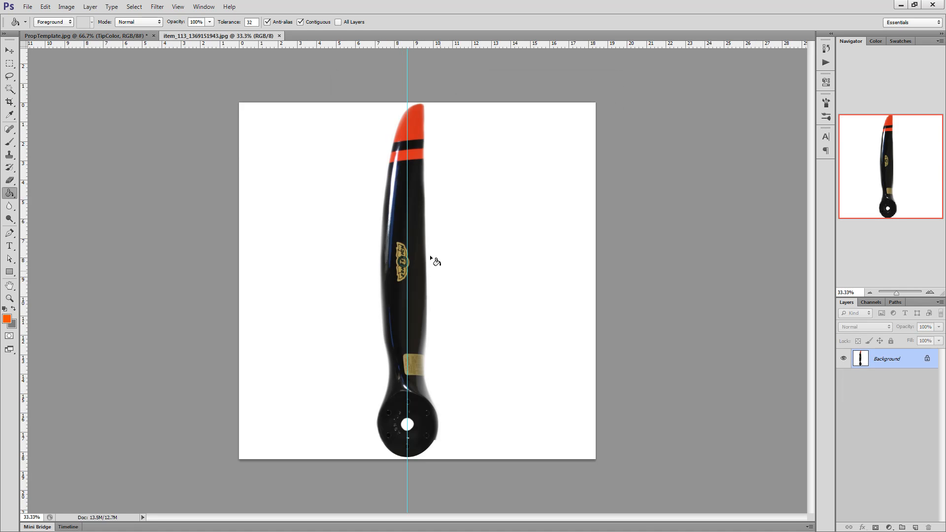
pyautogui.moveTo(407, 94); pyautogui.dragTo(23, 169)
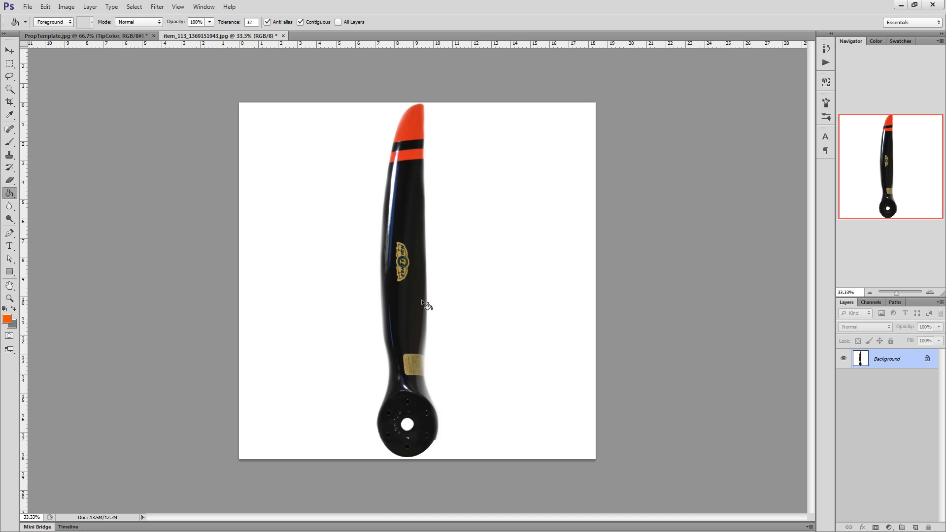
# Select the Sensenich logo on the photographed blade with a rectangular marquee and copy it to a new layer.
pyautogui.moveTo(895, 292); pyautogui.dragTo(902, 291)
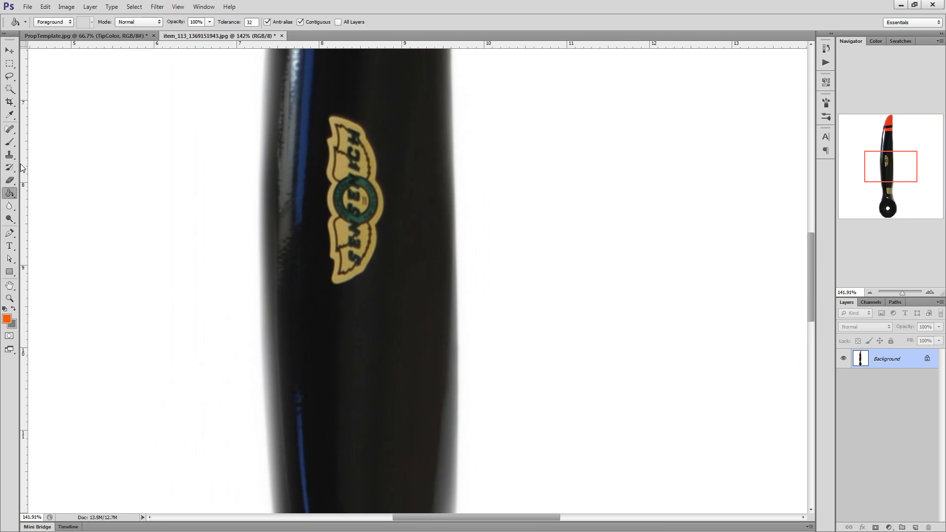
pyautogui.click(10, 64)
pyautogui.moveTo(323, 111); pyautogui.dragTo(386, 288)
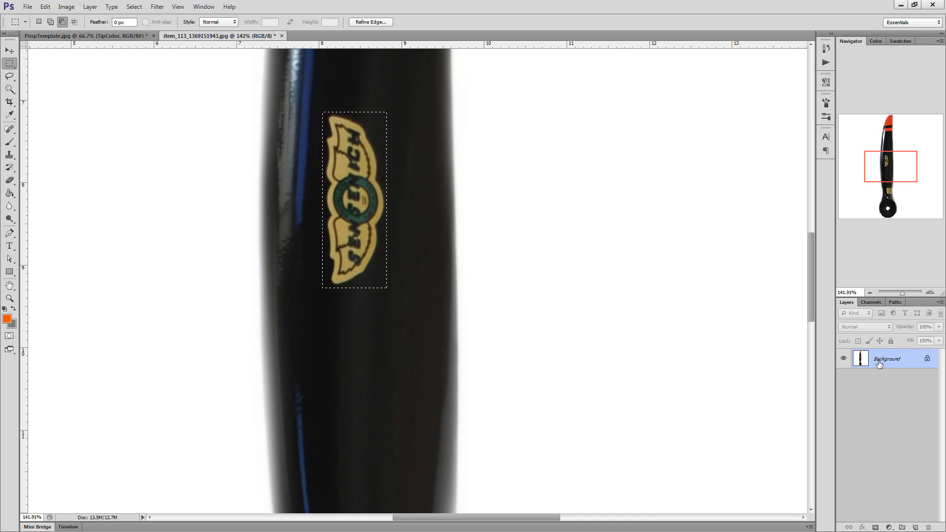
pyautogui.hotkey('ctrl', 'j')
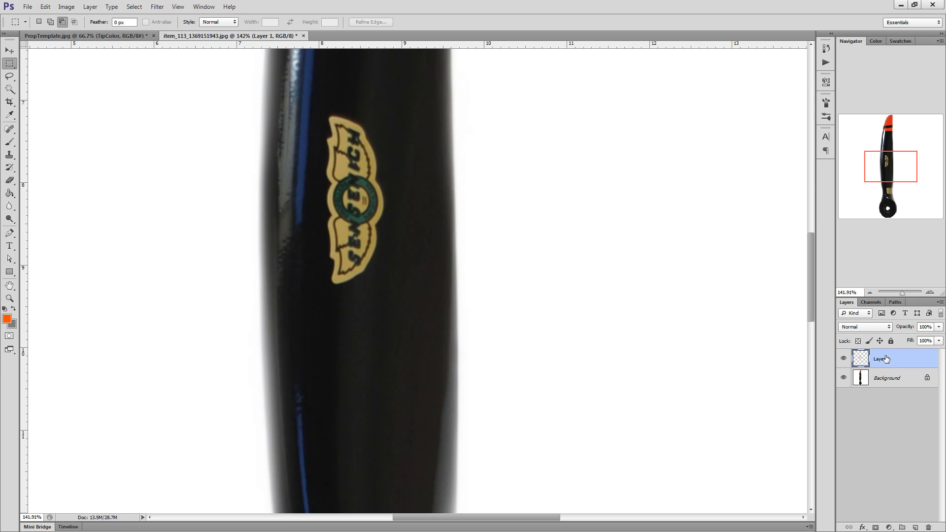
# Move the logo layer into the PropTemplate document over the upper blade and clear the selection there.
pyautogui.click(10, 50)
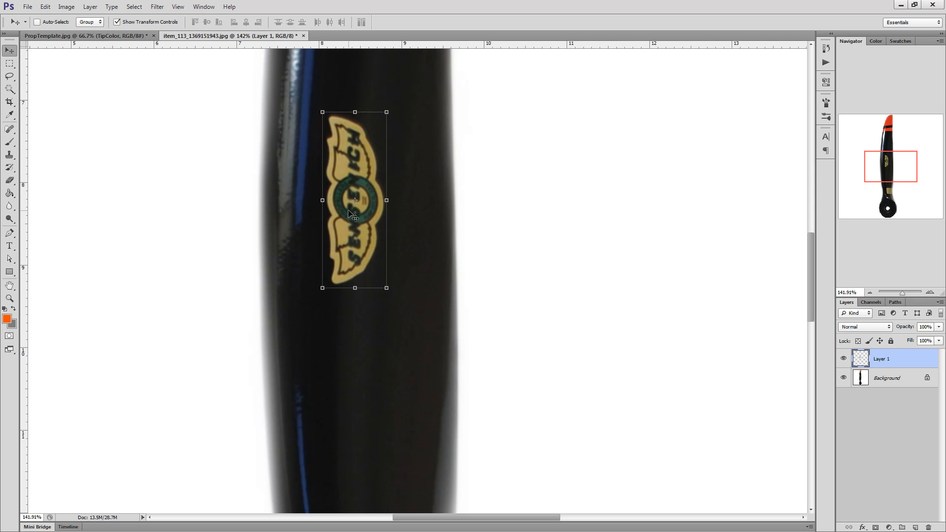
pyautogui.moveTo(348, 216); pyautogui.dragTo(184, 114)
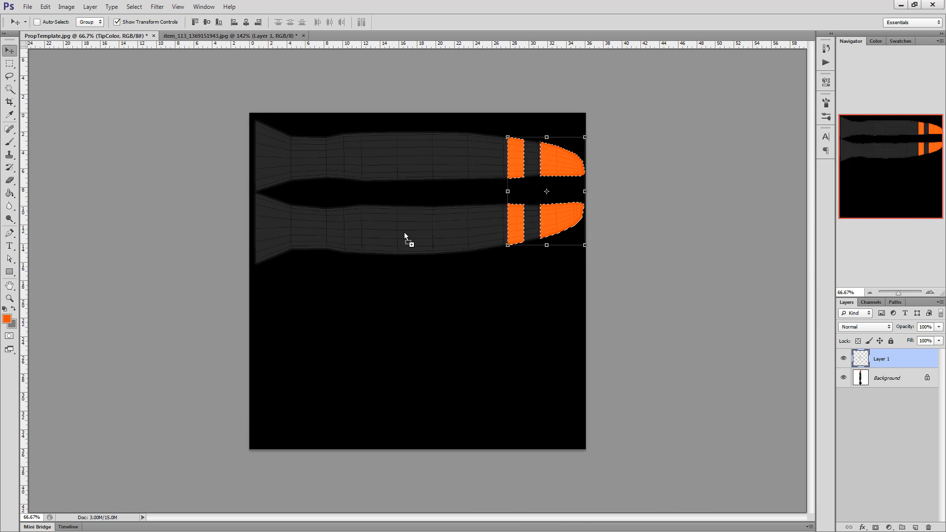
pyautogui.moveTo(423, 170); pyautogui.dragTo(412, 165)
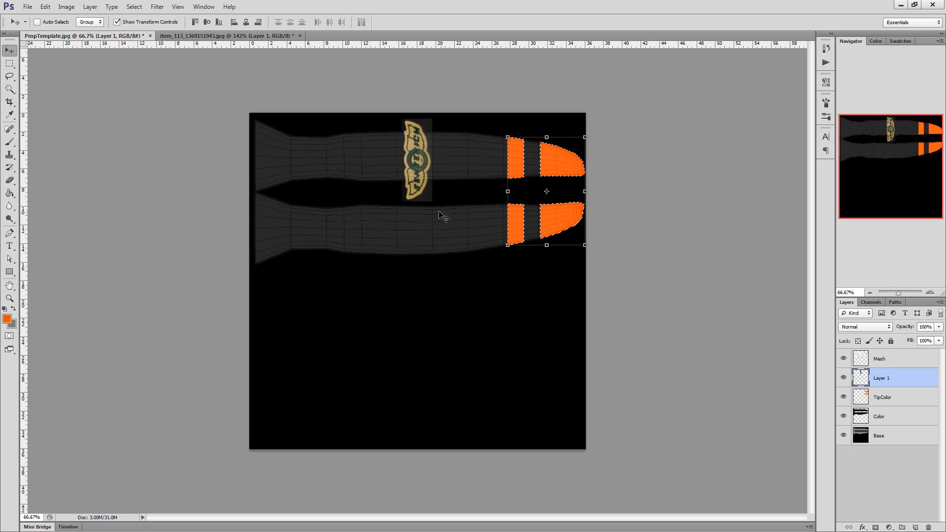
pyautogui.hotkey('ctrl', 'd')
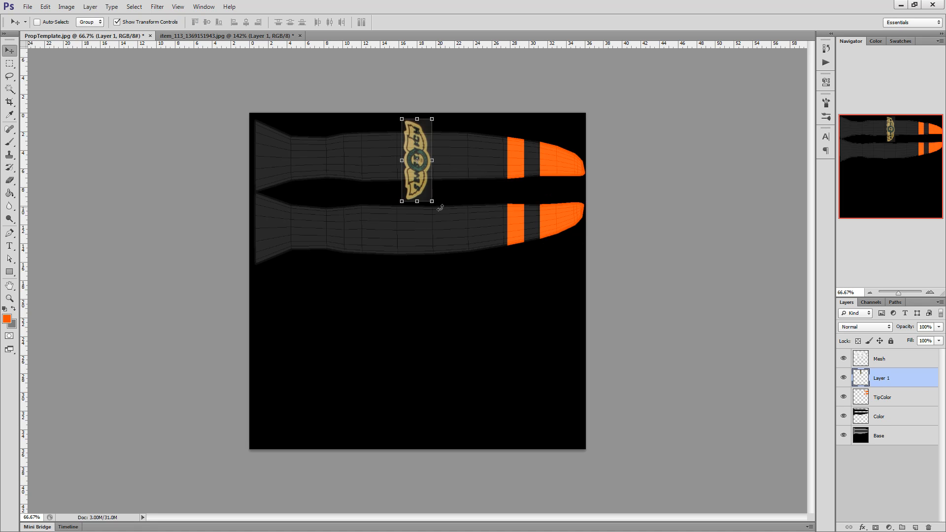
# Rotate the logo 90° counterclockwise to lie along the upper blade, and hide the Mesh layer.
pyautogui.moveTo(439, 207); pyautogui.dragTo(484, 134)
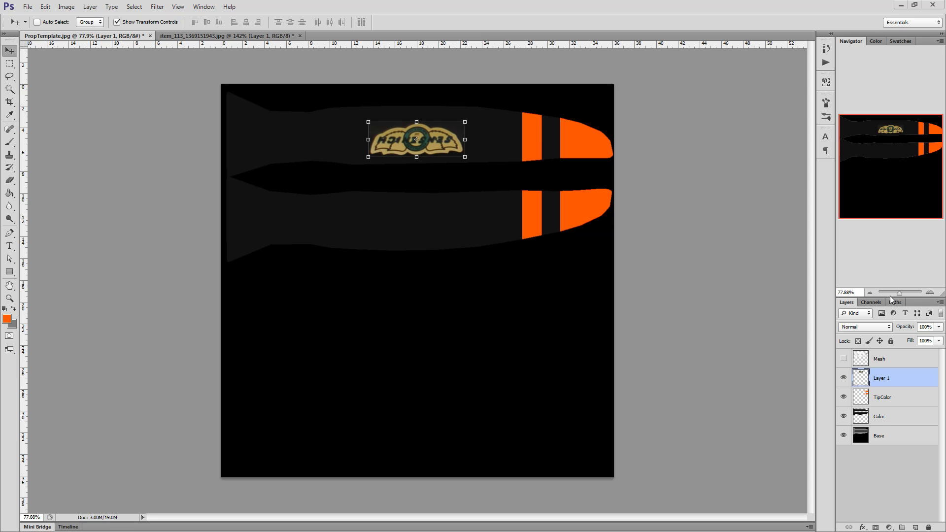
pyautogui.moveTo(900, 294); pyautogui.dragTo(902, 294)
pyautogui.moveTo(889, 196); pyautogui.dragTo(889, 156)
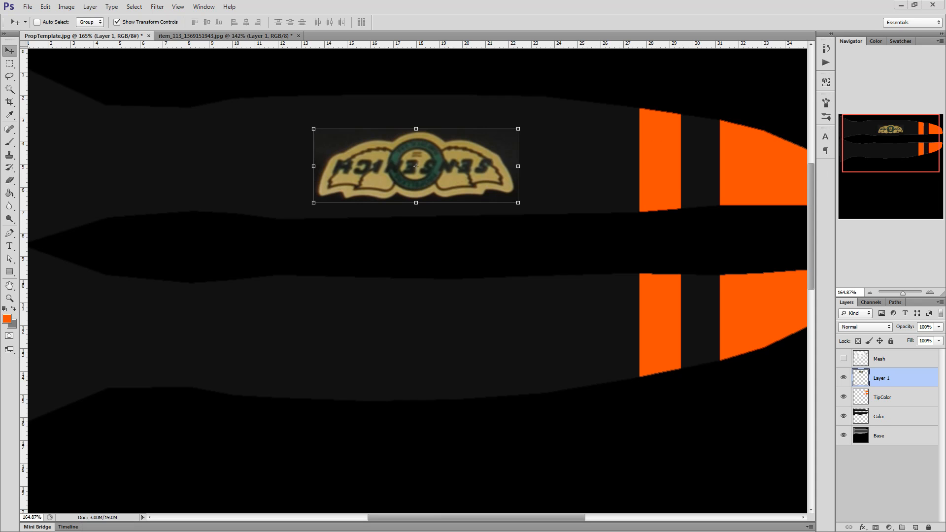
# Compare the logo's size with the whole propeller in the reference photo, and scale the template's logo down to about 63%.
pyautogui.click(224, 35)
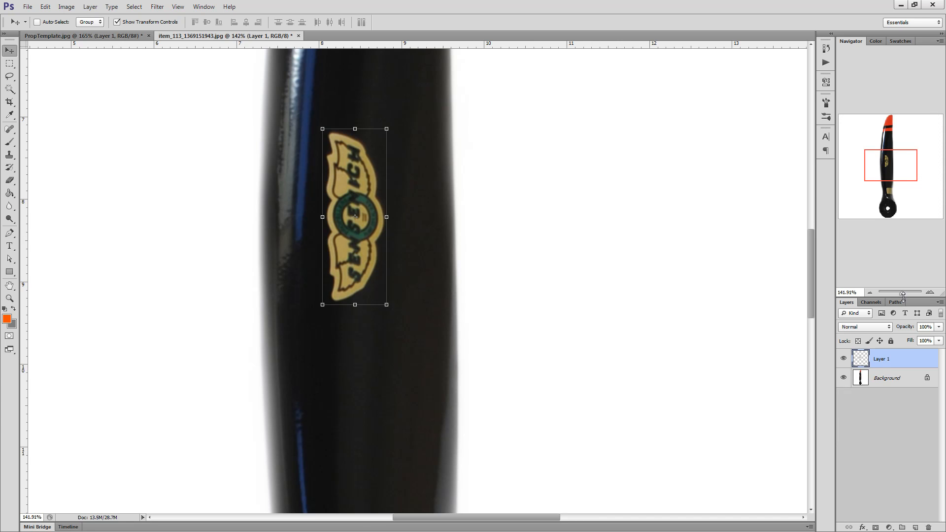
pyautogui.moveTo(903, 293); pyautogui.dragTo(894, 292)
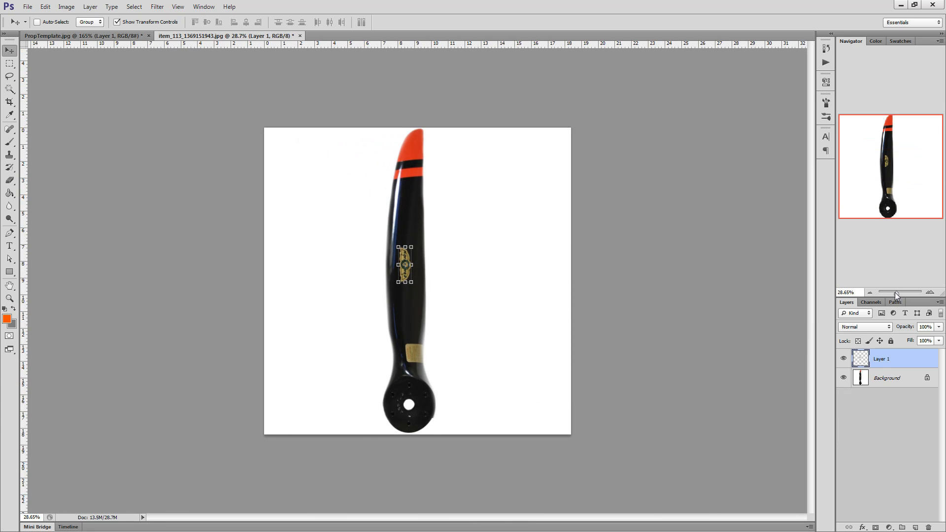
pyautogui.click(114, 38)
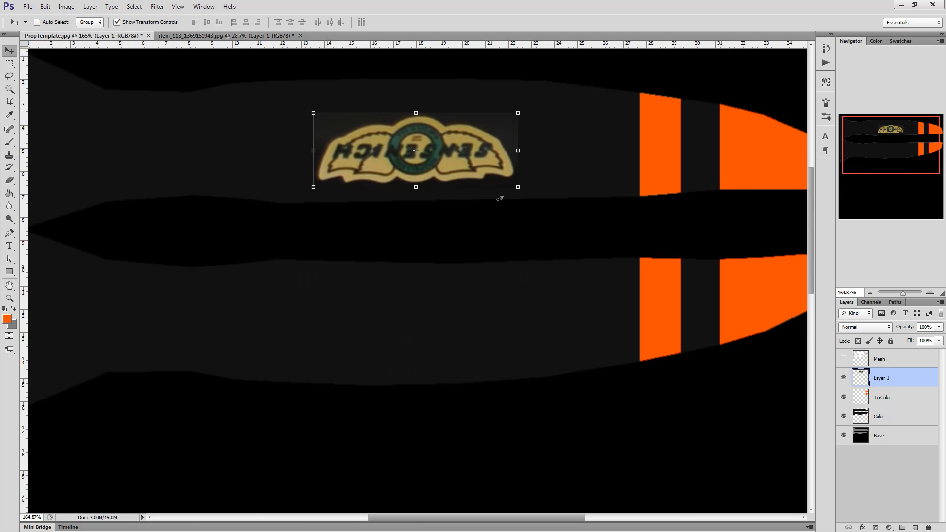
pyautogui.moveTo(517, 113); pyautogui.dragTo(488, 153)
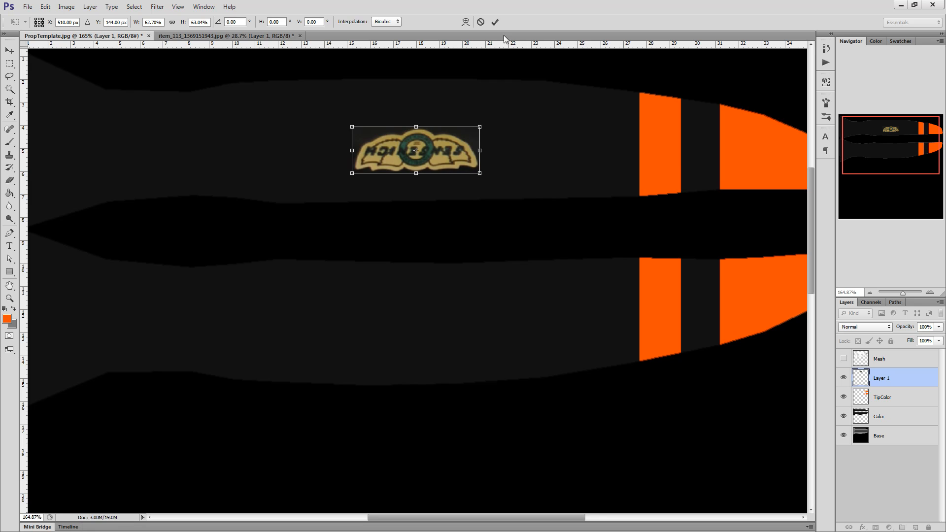
pyautogui.click(495, 22)
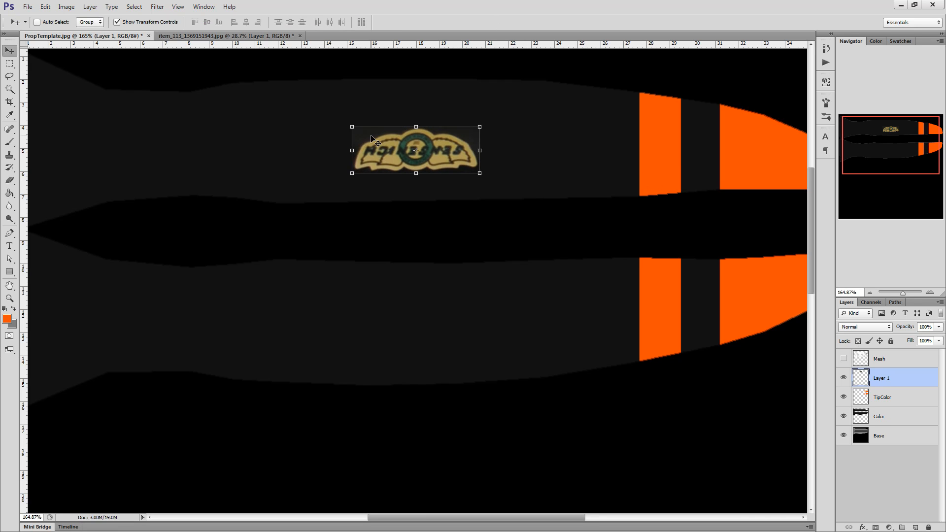
# Trace the outline of the Sensenich logo on the upper blade with a closed Pen tool path.
pyautogui.click(9, 233)
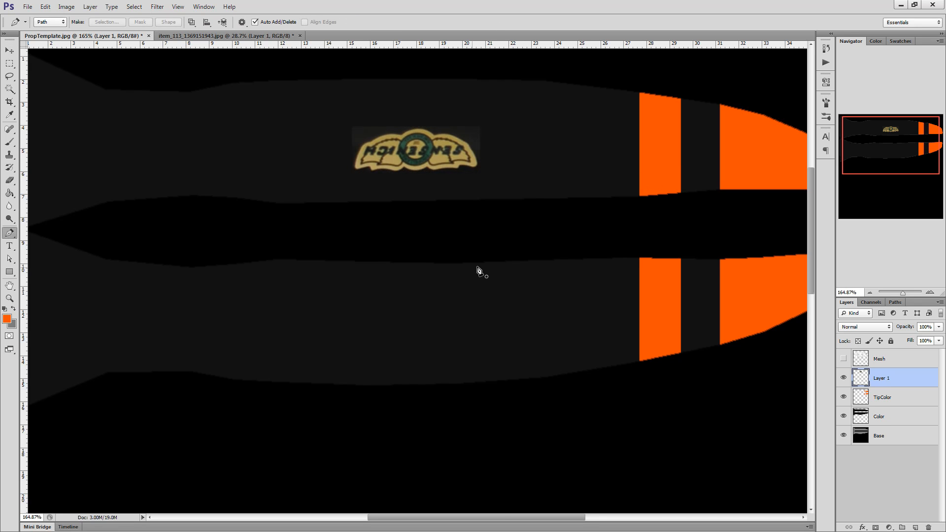
pyautogui.moveTo(900, 293); pyautogui.dragTo(907, 294)
pyautogui.moveTo(890, 159); pyautogui.dragTo(890, 146)
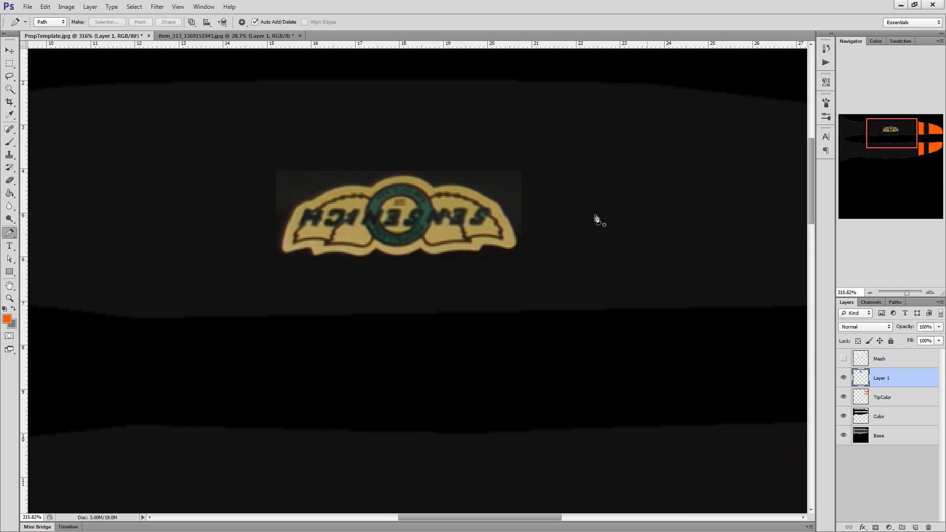
pyautogui.click(373, 190)
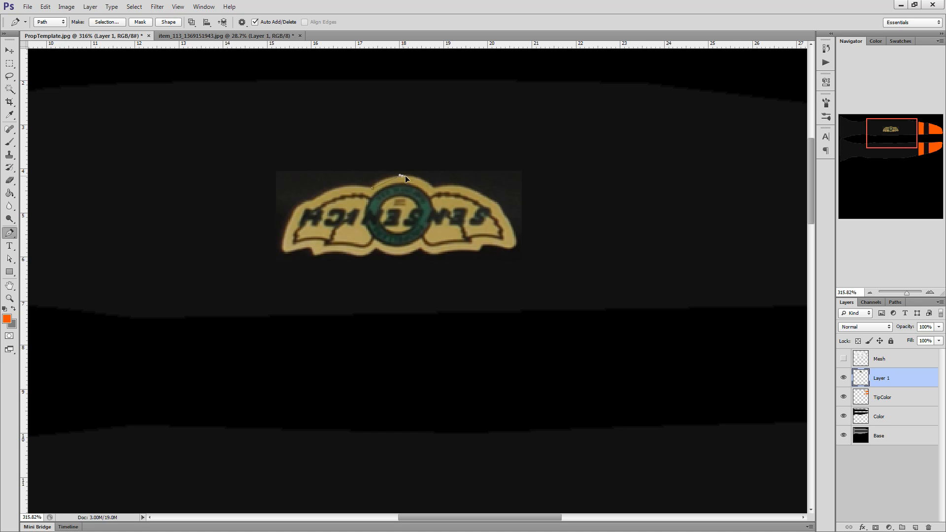
pyautogui.moveTo(417, 174); pyautogui.dragTo(430, 171)
pyautogui.keyDown('alt'); pyautogui.click(402, 176); pyautogui.keyUp('alt')
pyautogui.moveTo(447, 201); pyautogui.dragTo(445, 202)
pyautogui.keyDown('alt'); pyautogui.click(433, 188); pyautogui.keyUp('alt')
pyautogui.moveTo(495, 205); pyautogui.dragTo(501, 205)
pyautogui.click(498, 204)
pyautogui.moveTo(517, 239); pyautogui.dragTo(520, 253)
pyautogui.keyDown('alt'); pyautogui.click(517, 240); pyautogui.keyUp('alt')
pyautogui.moveTo(506, 250); pyautogui.dragTo(497, 249)
pyautogui.moveTo(484, 244); pyautogui.dragTo(469, 243)
pyautogui.moveTo(438, 255); pyautogui.dragTo(433, 262)
pyautogui.click(397, 256)
pyautogui.moveTo(370, 241); pyautogui.dragTo(308, 264)
pyautogui.keyDown('alt'); pyautogui.click(376, 249); pyautogui.keyUp('alt')
pyautogui.keyDown('alt'); pyautogui.click(360, 257); pyautogui.keyUp('alt')
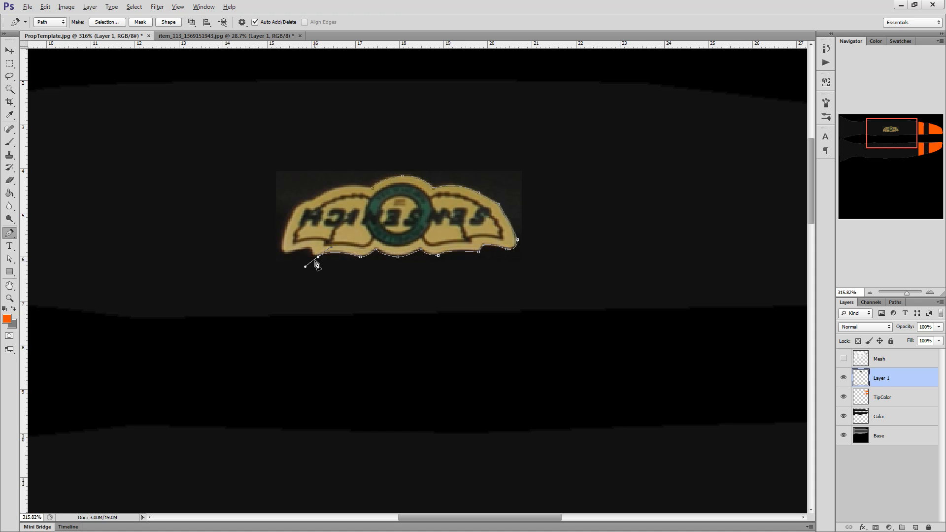
pyautogui.keyDown('alt'); pyautogui.click(316, 256); pyautogui.keyUp('alt')
pyautogui.click(312, 251)
pyautogui.click(311, 251)
pyautogui.click(309, 249)
pyautogui.click(305, 249)
pyautogui.click(290, 254)
pyautogui.click(282, 252)
pyautogui.click(281, 245)
pyautogui.click(287, 227)
pyautogui.click(288, 218)
pyautogui.click(294, 211)
pyautogui.click(300, 205)
pyautogui.click(307, 202)
pyautogui.click(314, 200)
pyautogui.click(322, 194)
pyautogui.click(331, 189)
pyautogui.click(343, 187)
pyautogui.click(361, 186)
pyautogui.click(368, 187)
pyautogui.click(373, 188)
# Convert the logo path to a selection, invert it, and delete the leftover background around the logo before deselecting.
pyautogui.rightClick(412, 221)
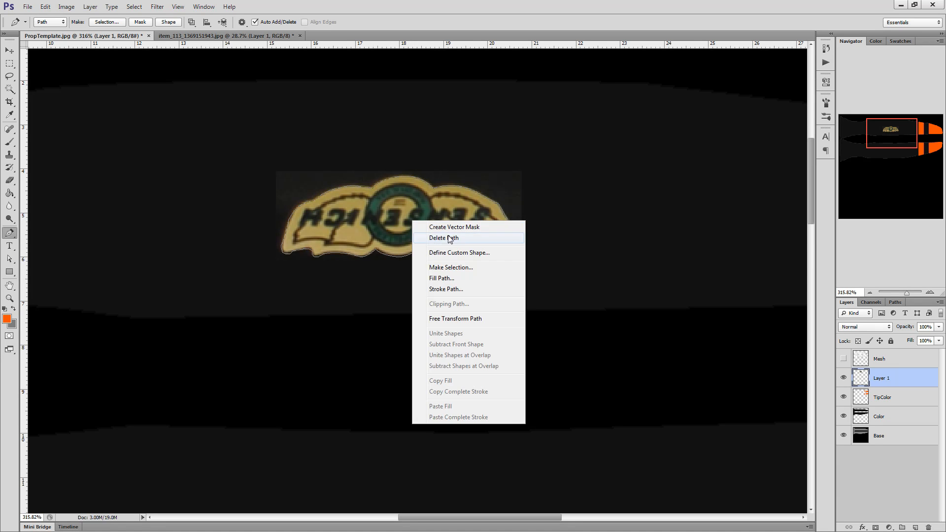
pyautogui.click(450, 267)
pyautogui.click(522, 157)
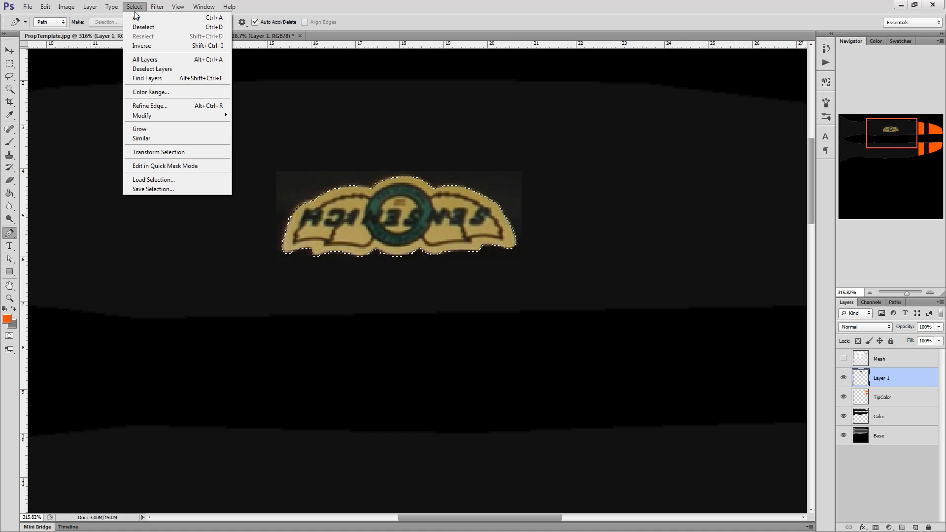
pyautogui.click(140, 46)
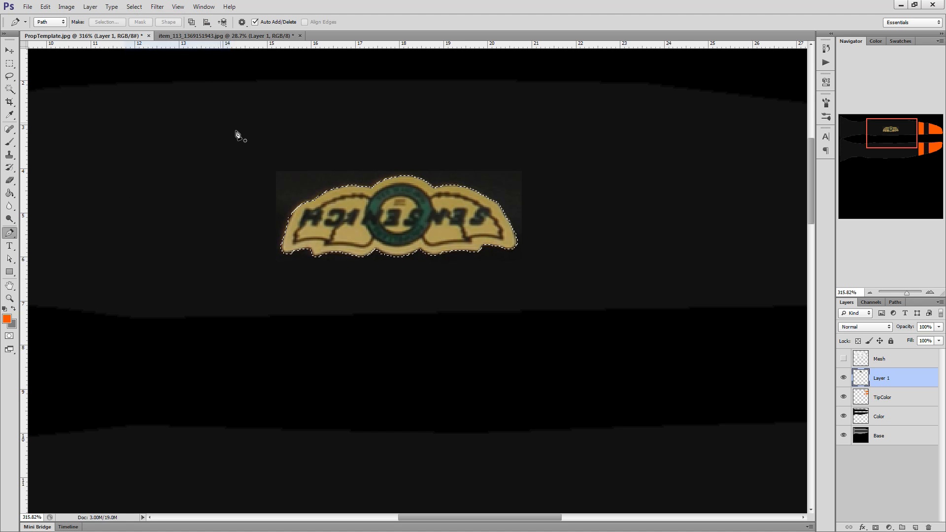
pyautogui.press('Delete')
pyautogui.hotkey('ctrl', 'd')
# Save a copy of the texture to the Desktop as PropTemplate.tga in Targa format, at 32 bits/pixel with RLE compression.
pyautogui.moveTo(907, 293); pyautogui.dragTo(899, 295)
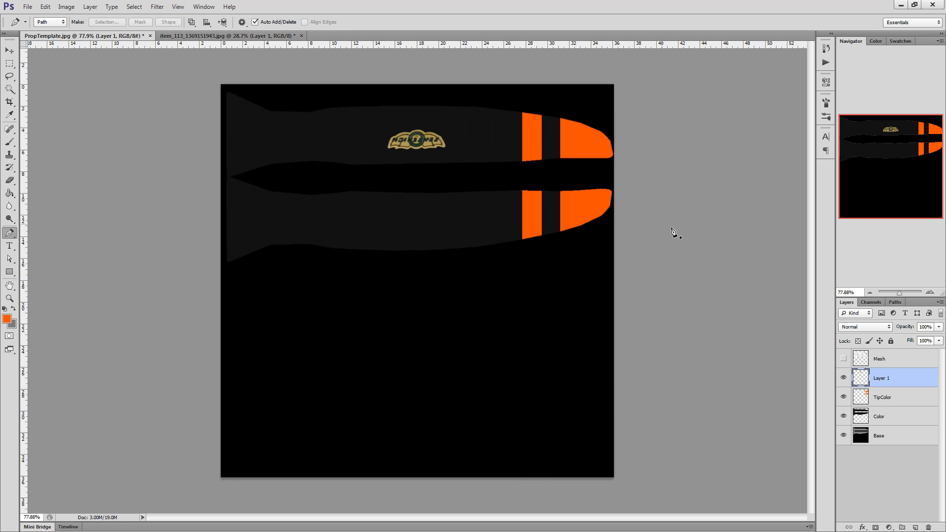
pyautogui.click(27, 7)
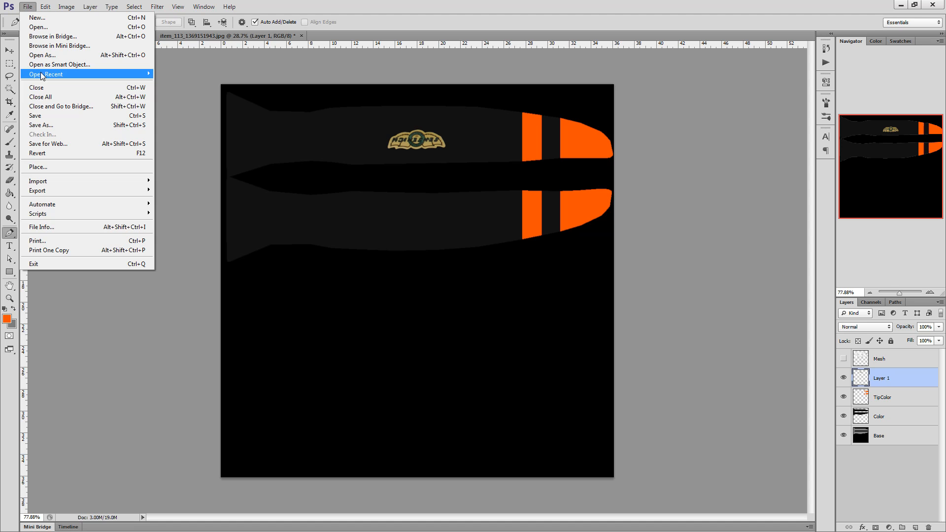
pyautogui.click(46, 126)
pyautogui.click(477, 267)
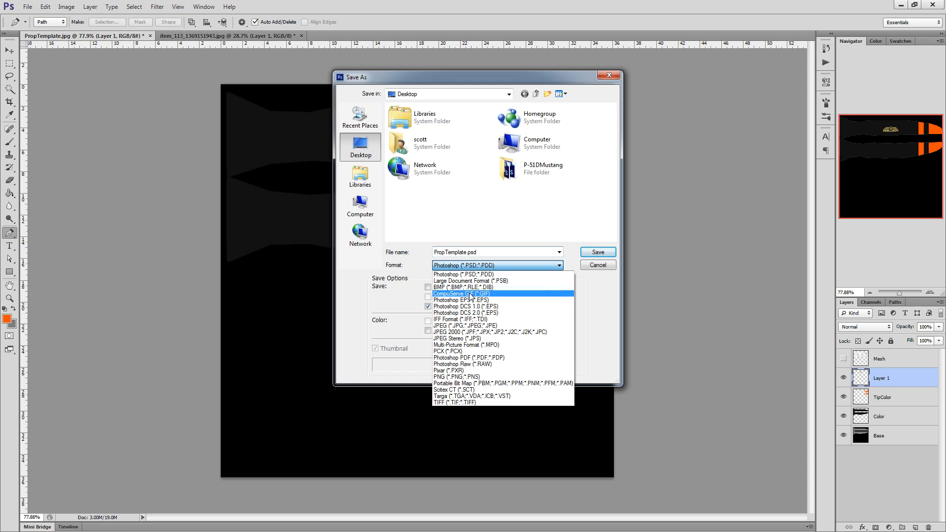
pyautogui.click(472, 392)
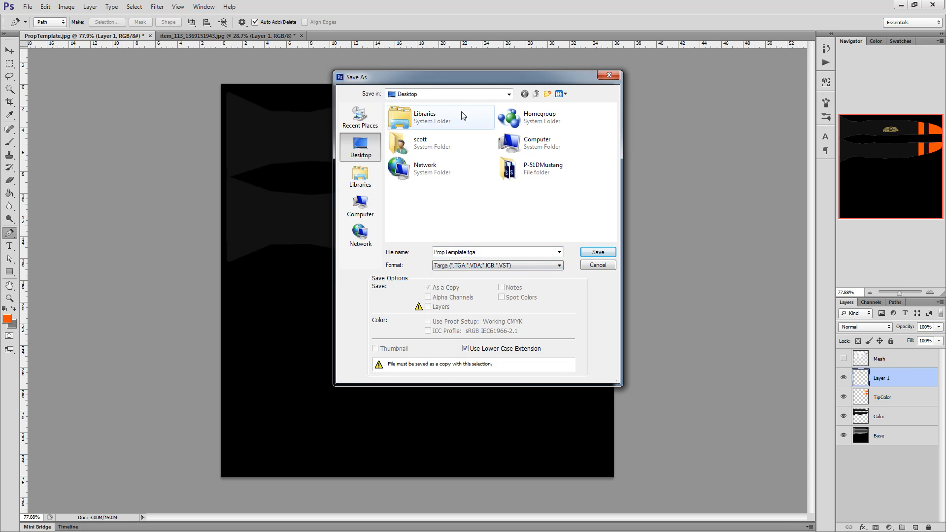
pyautogui.moveTo(462, 80); pyautogui.dragTo(366, 156)
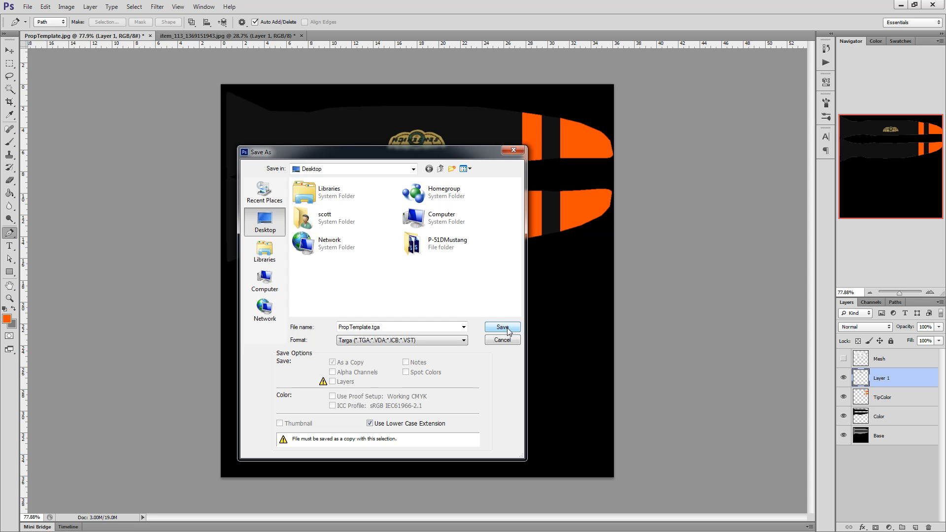
pyautogui.click(507, 328)
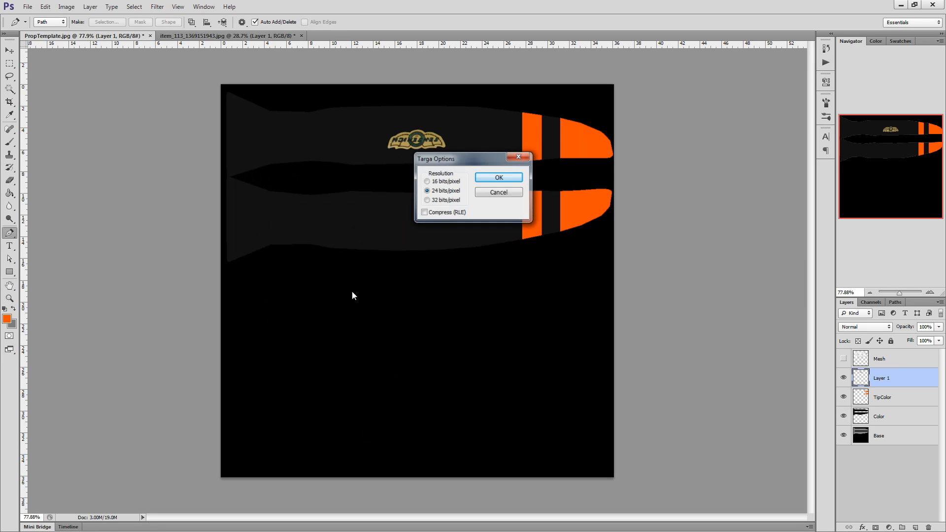
pyautogui.click(427, 200)
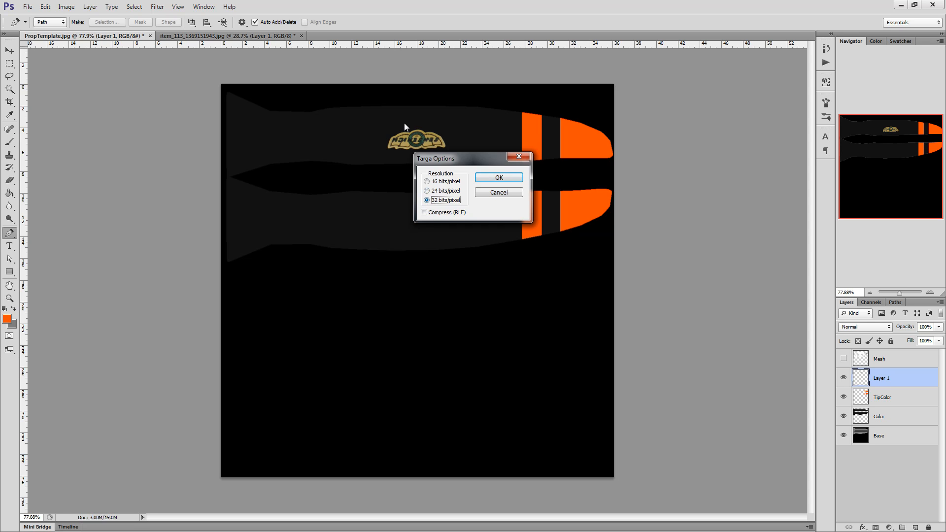
pyautogui.click(424, 213)
pyautogui.click(493, 181)
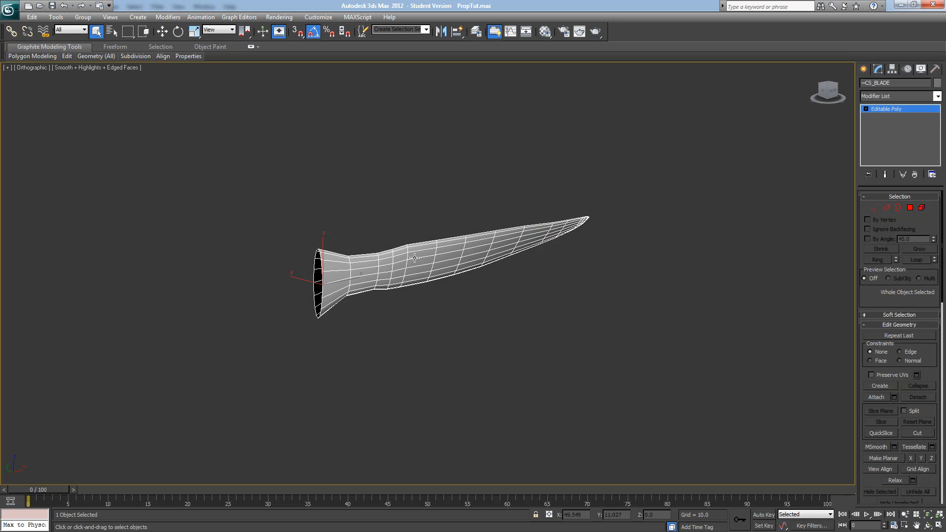
# Switch to 3ds Max, assign the second sample material to the blade, and start adding a Bitmap as its diffuse map.
pyautogui.moveTo(462, 308); pyautogui.dragTo(622, 340)
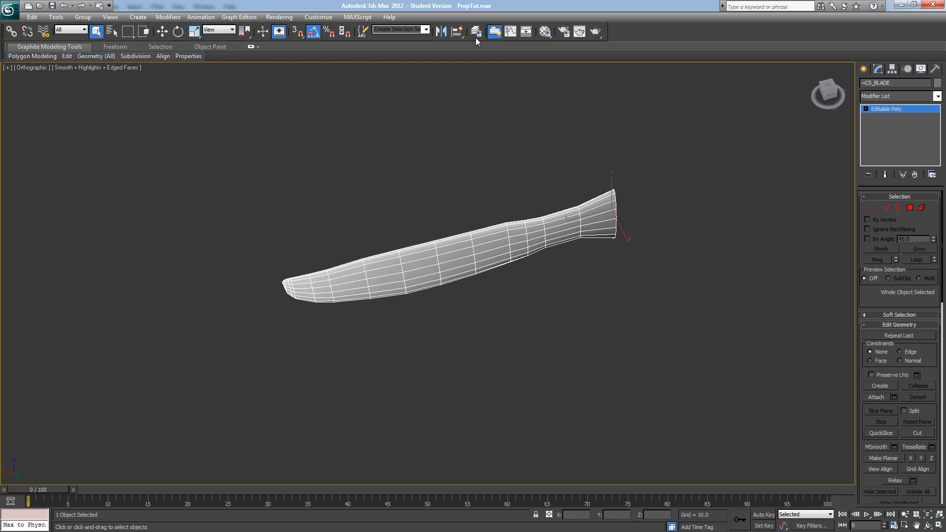
pyautogui.click(544, 31)
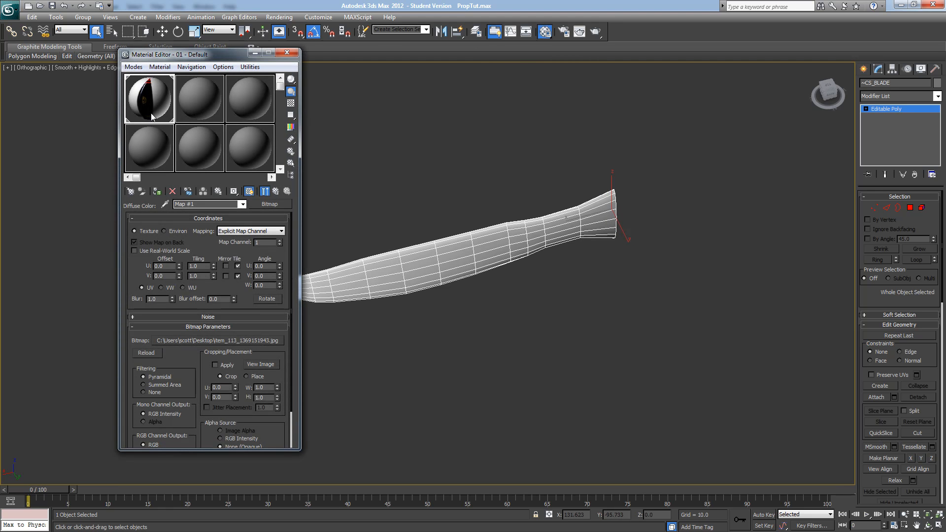
pyautogui.moveTo(197, 104)
pyautogui.mouseDown()
pyautogui.moveTo(253, 183)
pyautogui.moveTo(396, 275)
pyautogui.mouseUp()
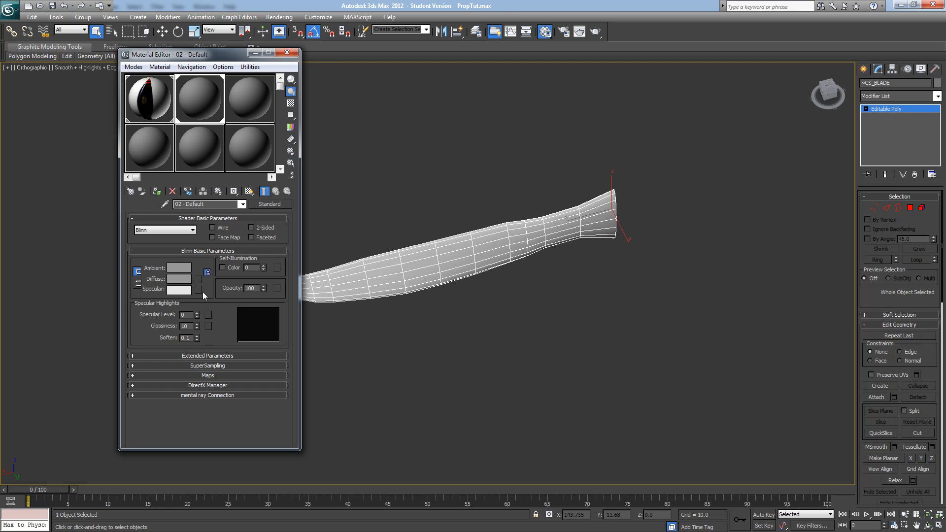
pyautogui.click(198, 279)
pyautogui.doubleClick(406, 159)
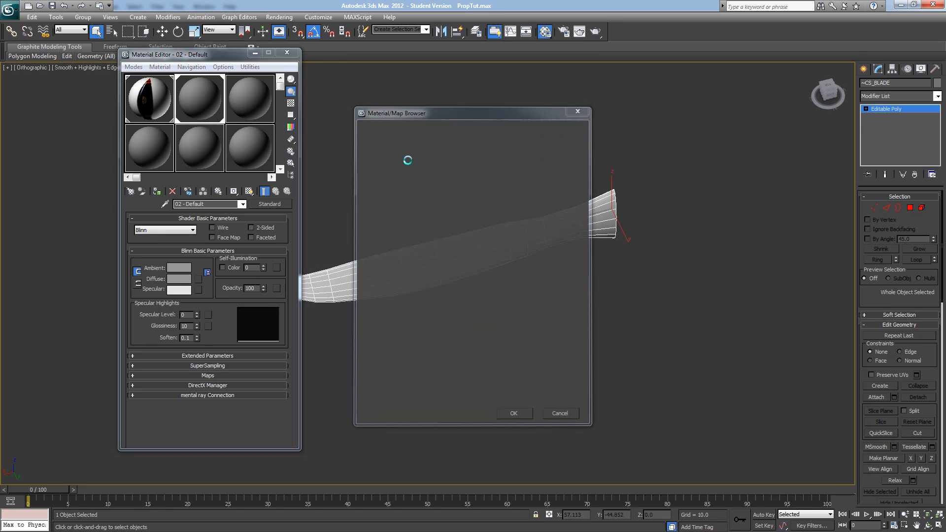
pyautogui.scroll(-2, 266, 81)
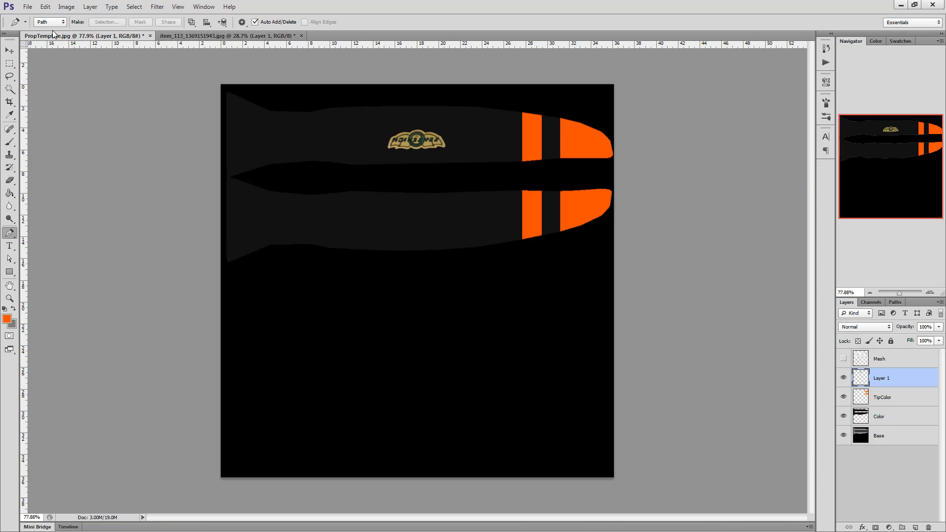
# Switch to Photoshop and check the Targa files saved on the Desktop, leaving without saving again.
pyautogui.click(27, 7)
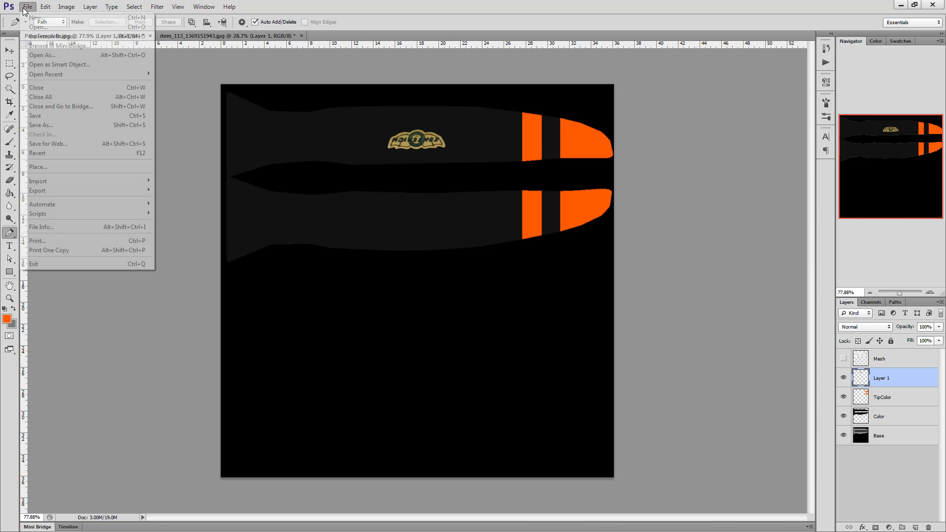
pyautogui.click(42, 126)
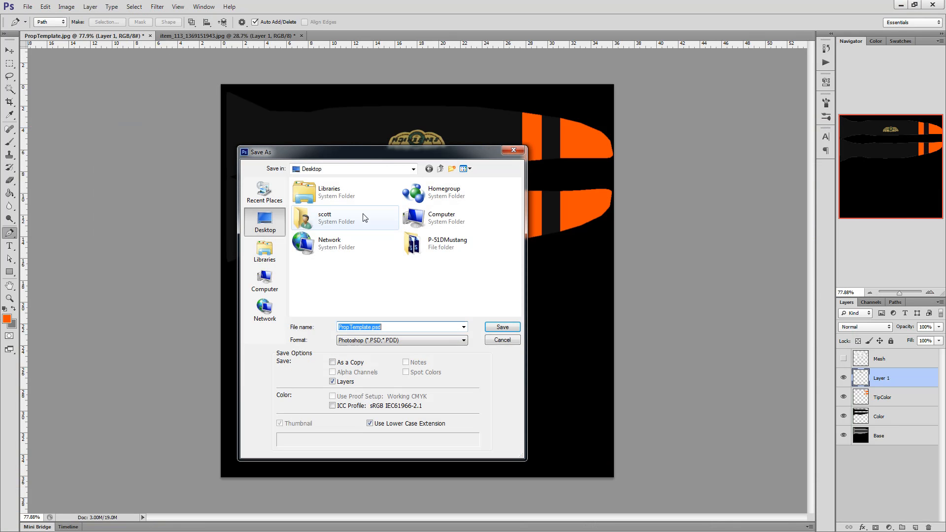
pyautogui.click(377, 340)
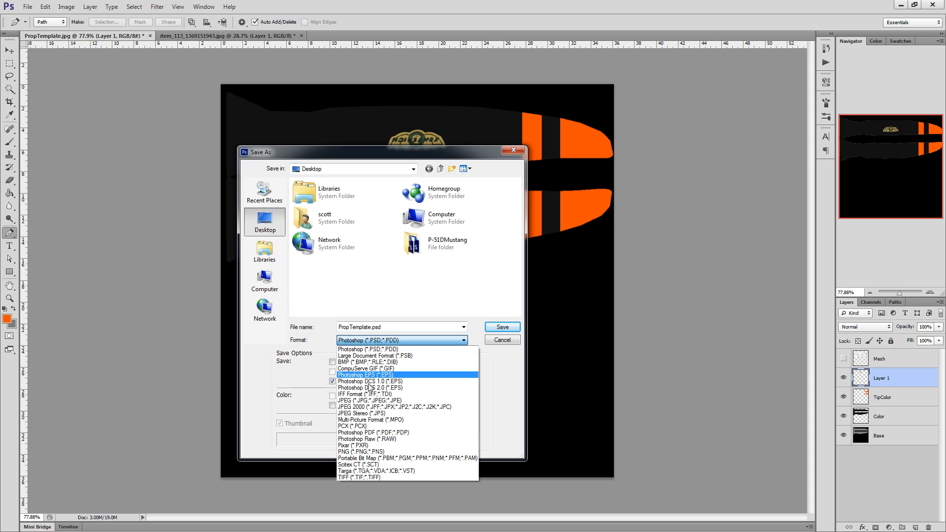
pyautogui.click(369, 459)
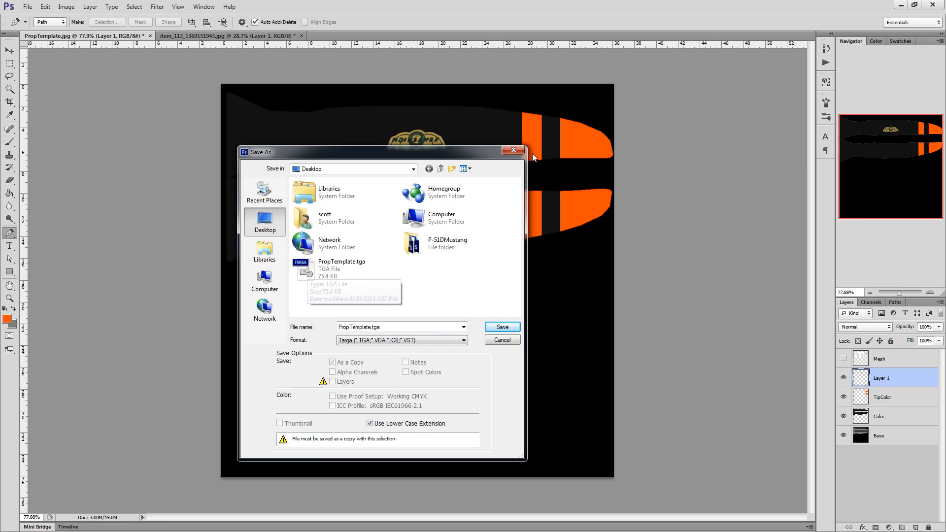
pyautogui.click(513, 150)
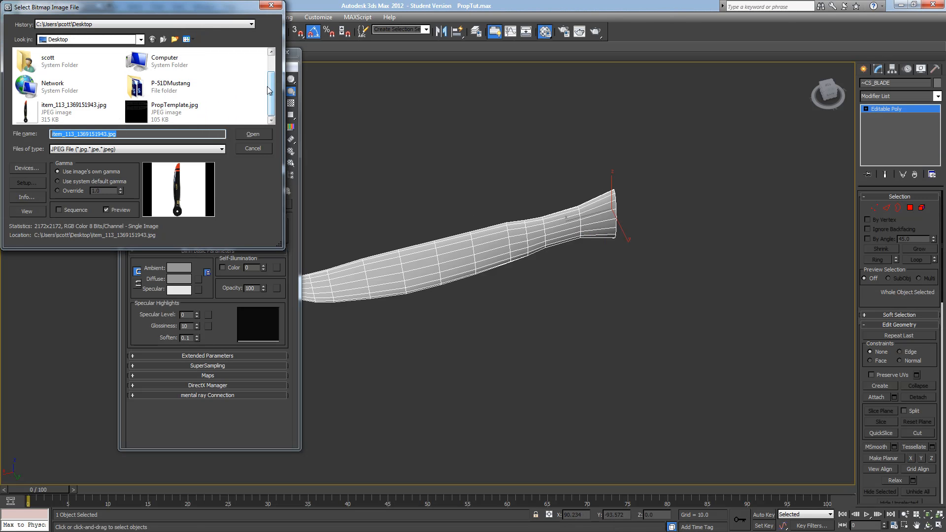
# In 3ds Max, load PropTemplate.tga from the Desktop as the material's diffuse bitmap and show the map on the blade.
pyautogui.click(272, 51)
pyautogui.click(270, 120)
pyautogui.click(133, 149)
pyautogui.click(67, 267)
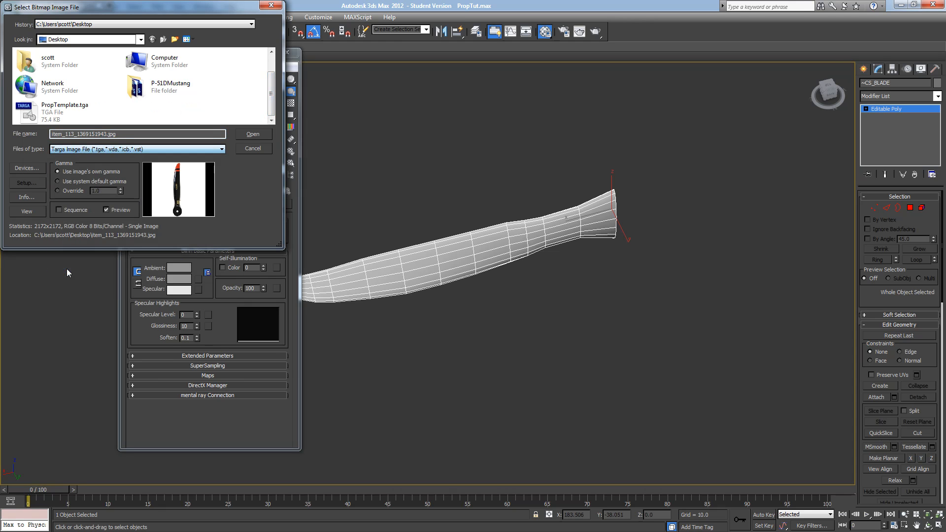
pyautogui.click(64, 108)
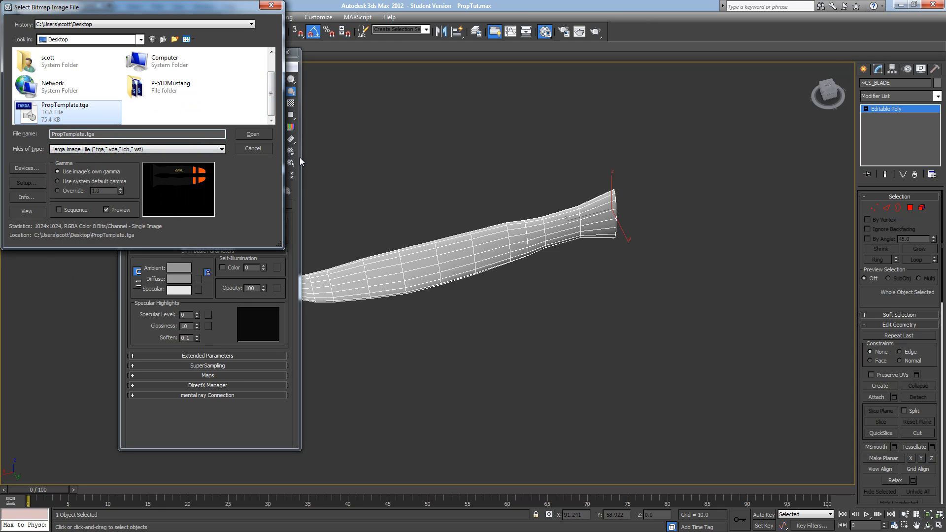
pyautogui.click(249, 135)
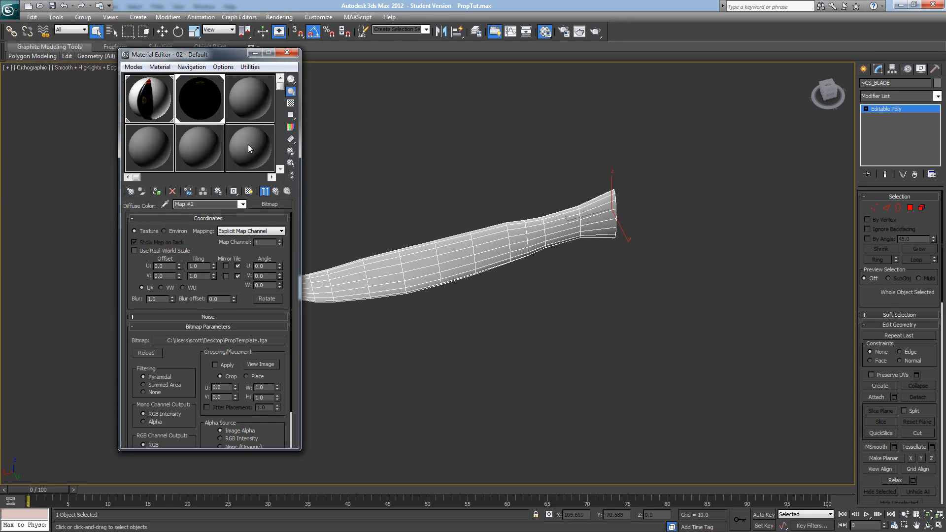
pyautogui.click(249, 191)
pyautogui.moveTo(492, 340); pyautogui.dragTo(424, 285)
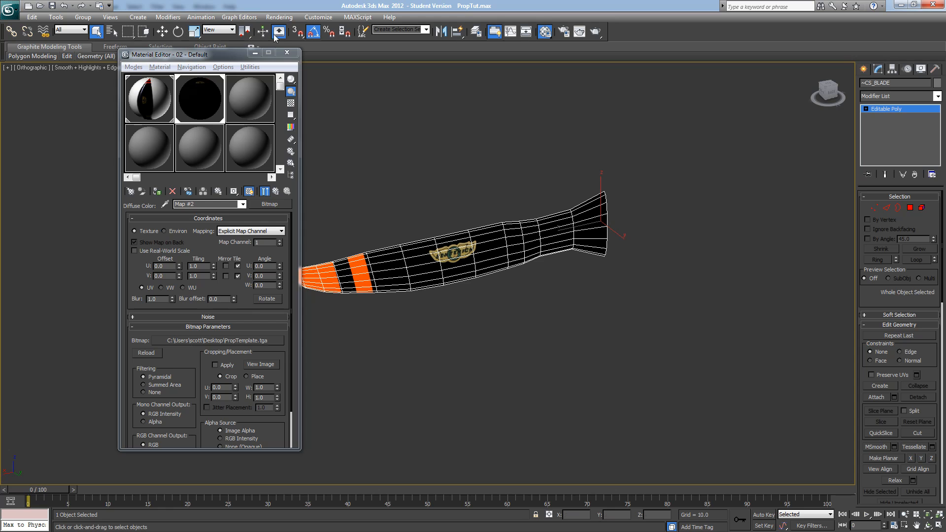
pyautogui.click(287, 52)
pyautogui.moveTo(365, 335); pyautogui.dragTo(345, 340)
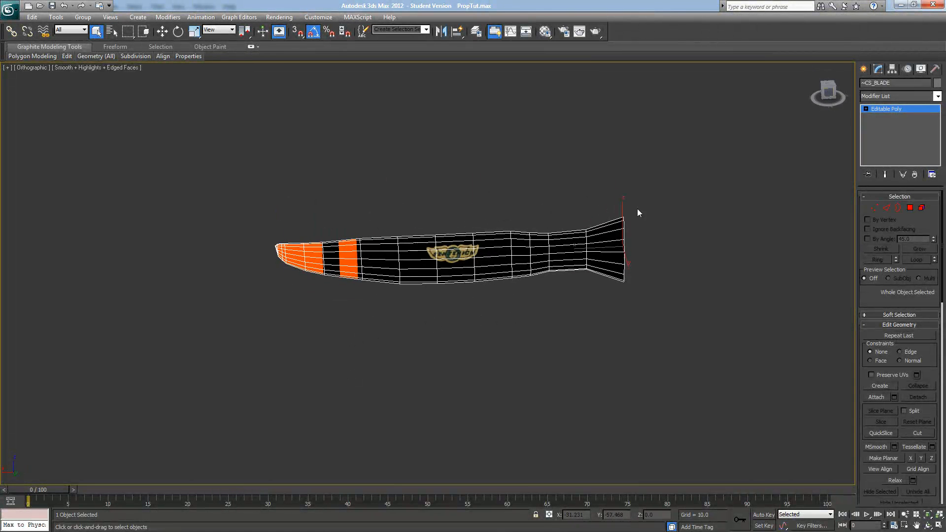
# Set the viewport to the Back view and unhide all hidden objects in the propeller scene.
pyautogui.press('k')
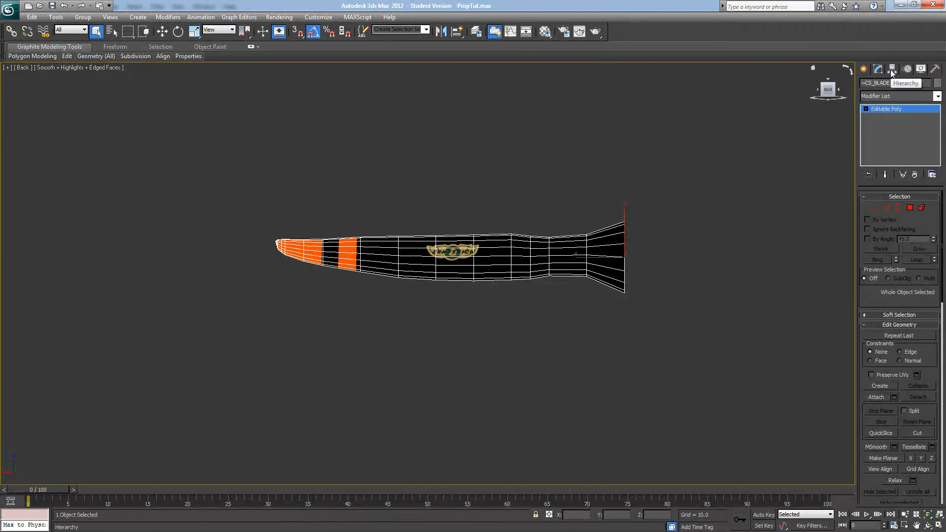
pyautogui.rightClick(651, 183)
pyautogui.click(685, 143)
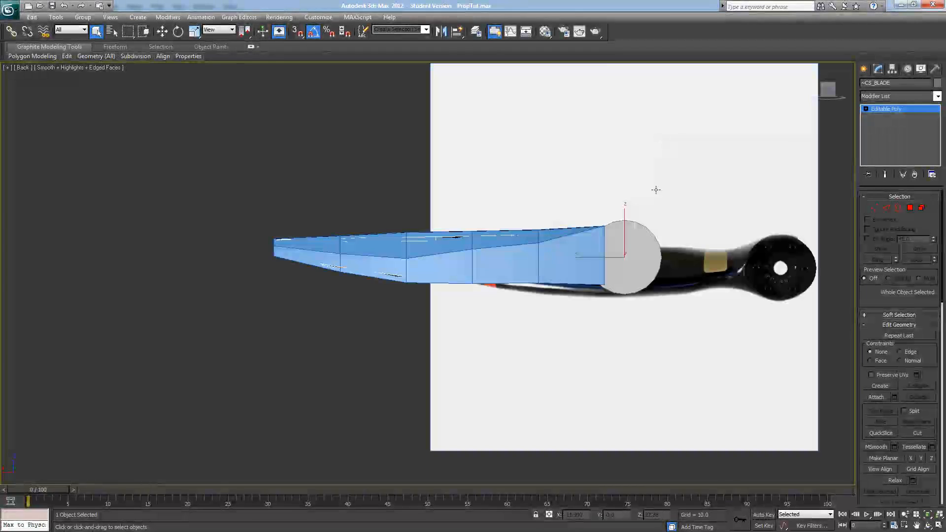
# Select the hub and assign it the same PropTemplate material as the blade.
pyautogui.click(642, 264)
pyautogui.moveTo(642, 264); pyautogui.dragTo(668, 297)
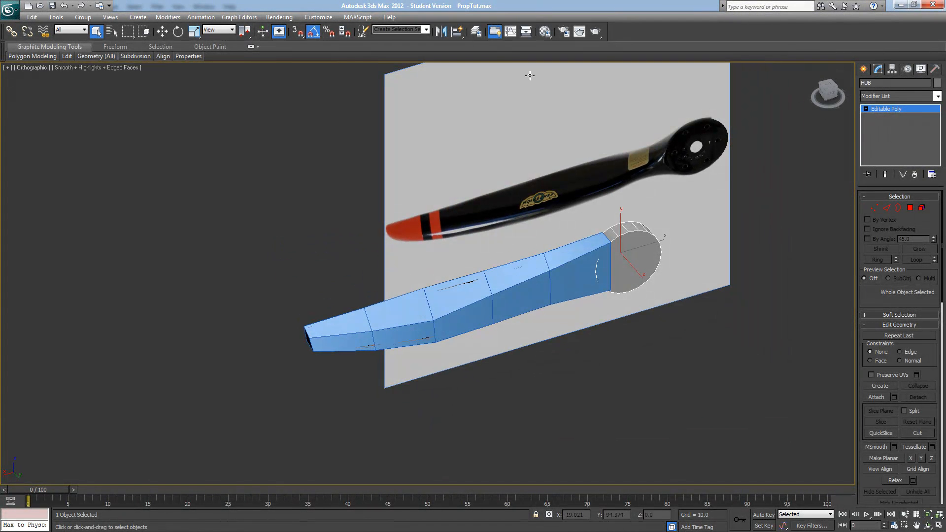
pyautogui.click(545, 32)
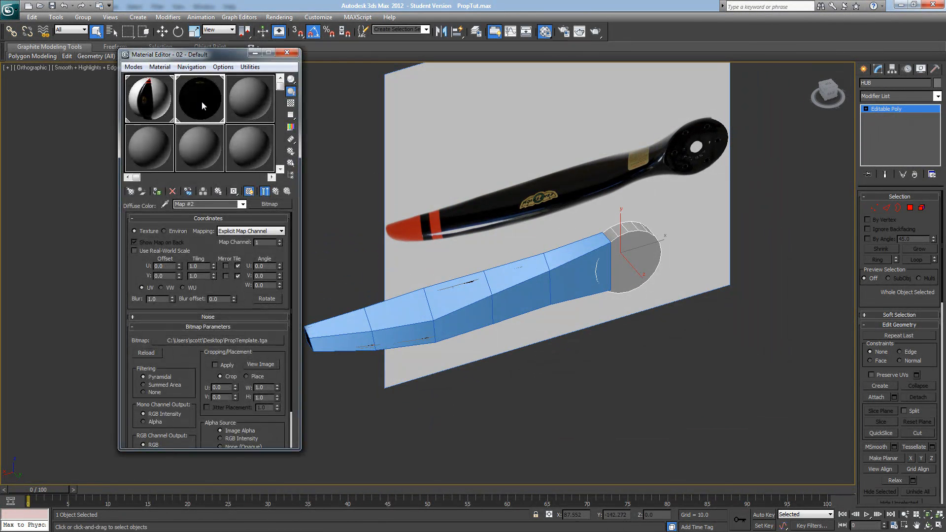
pyautogui.moveTo(203, 102); pyautogui.dragTo(621, 273)
pyautogui.moveTo(672, 308); pyautogui.dragTo(646, 291)
pyautogui.click(286, 52)
# Add an Unwrap UVW modifier to the hub and open its UV editor.
pyautogui.click(640, 269)
pyautogui.click(937, 96)
pyautogui.moveTo(939, 125); pyautogui.dragTo(929, 408)
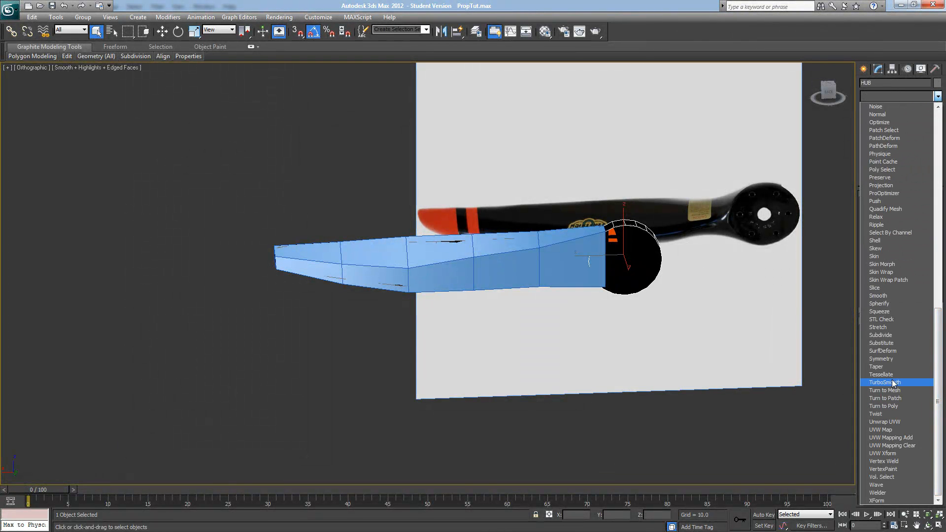
pyautogui.click(885, 422)
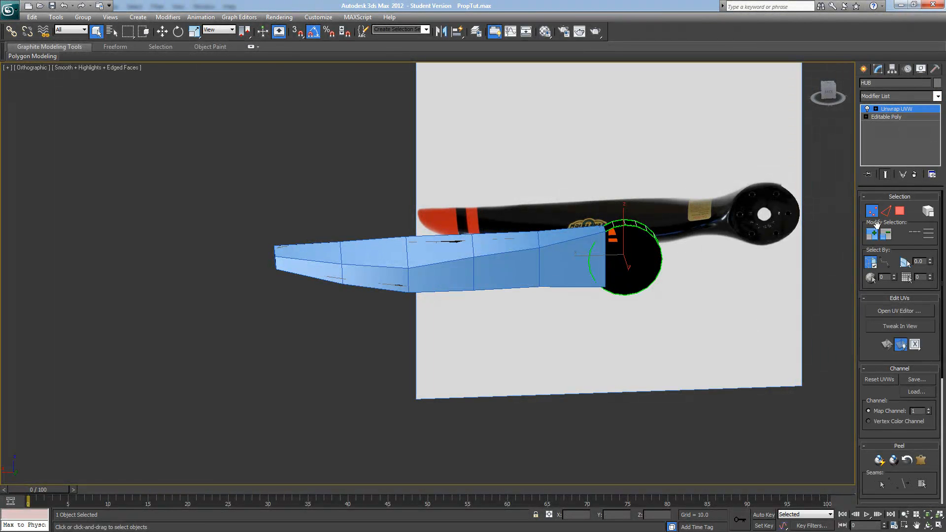
pyautogui.click(891, 312)
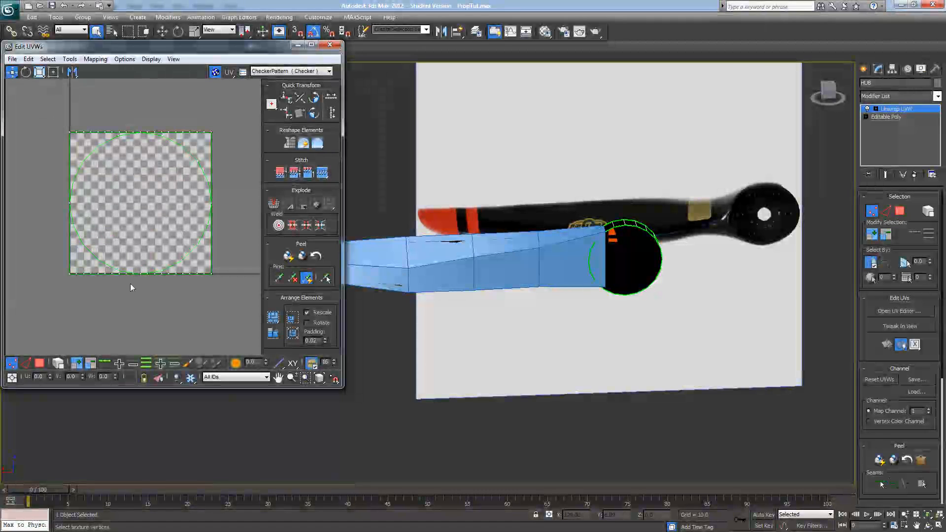
# Scale all the hub's UVs down into the lower-left corner of the UV square and close the UV editor.
pyautogui.hotkey('ctrl', 'a')
pyautogui.click(54, 72)
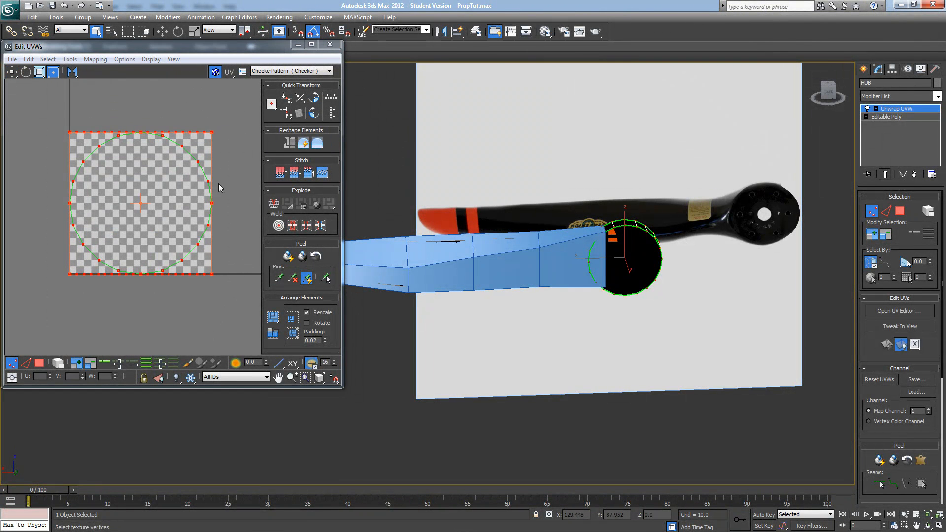
pyautogui.moveTo(210, 132); pyautogui.dragTo(97, 265)
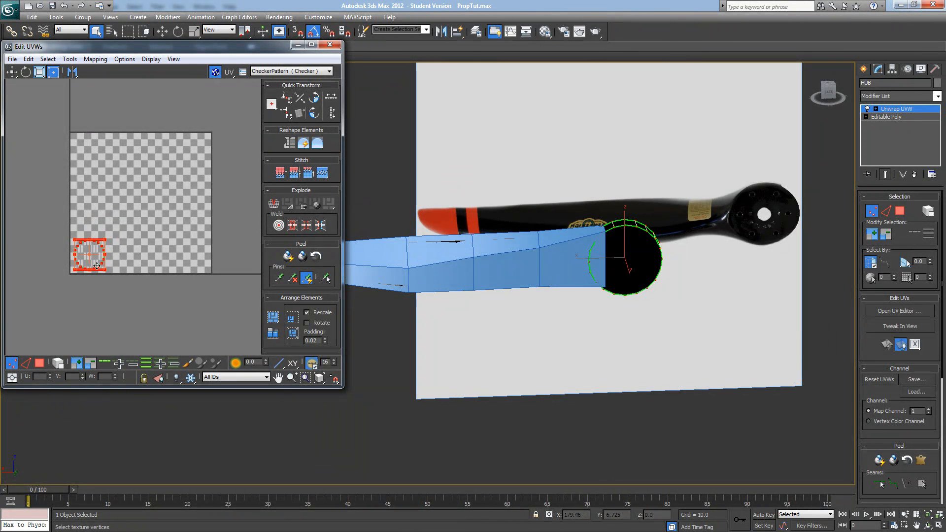
pyautogui.click(329, 47)
# Collapse the hub's whole modifier stack and accept the collapse.
pyautogui.moveTo(706, 389); pyautogui.dragTo(738, 385)
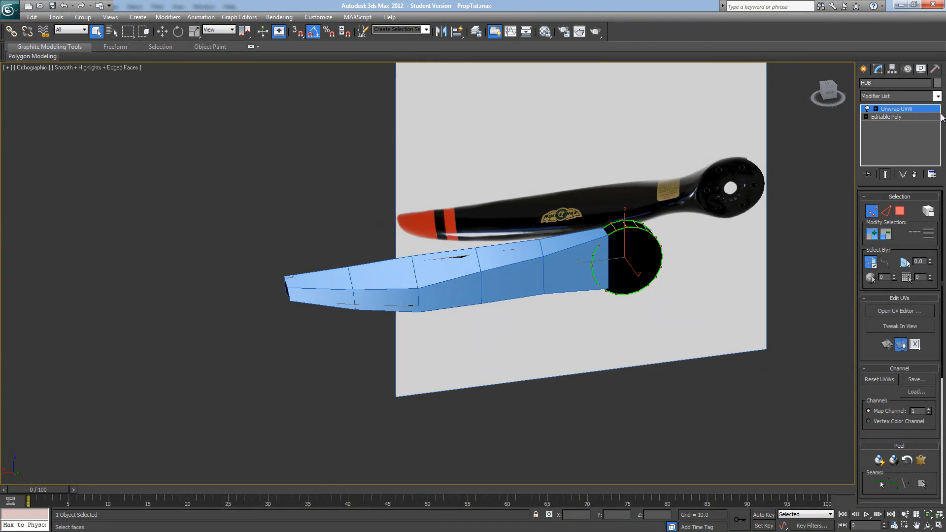
pyautogui.rightClick(903, 110)
pyautogui.click(855, 215)
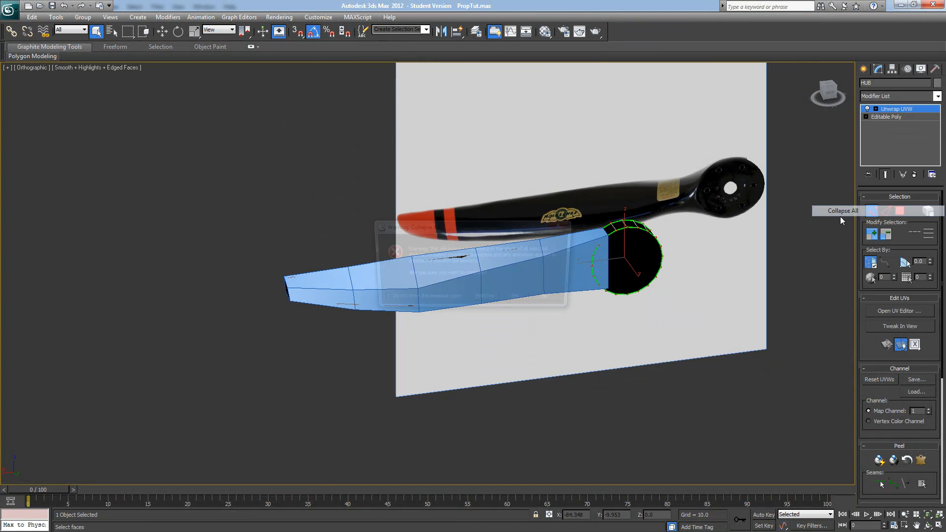
pyautogui.click(517, 300)
# Select the blue collision mesh ~CS_COLL around the blade and hide it.
pyautogui.moveTo(559, 317); pyautogui.dragTo(549, 299)
pyautogui.click(534, 270)
pyautogui.rightClick(534, 270)
pyautogui.click(544, 267)
pyautogui.rightClick(544, 267)
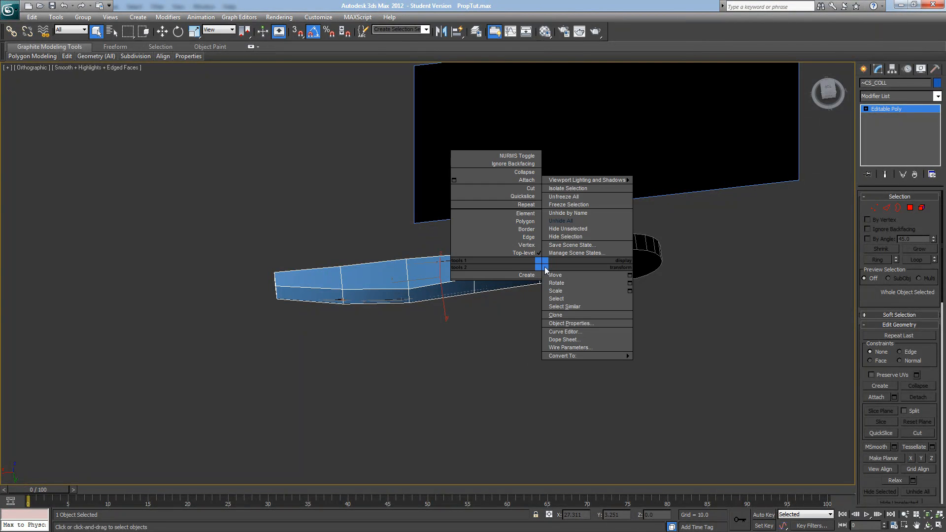
pyautogui.click(554, 239)
# Clear the diffuse bitmap from the reference plane's 01 - Default material and delete the plane.
pyautogui.moveTo(568, 238); pyautogui.dragTo(460, 270)
pyautogui.scroll(2, 515, 333)
pyautogui.scroll(-2, 597, 241)
pyautogui.click(451, 247)
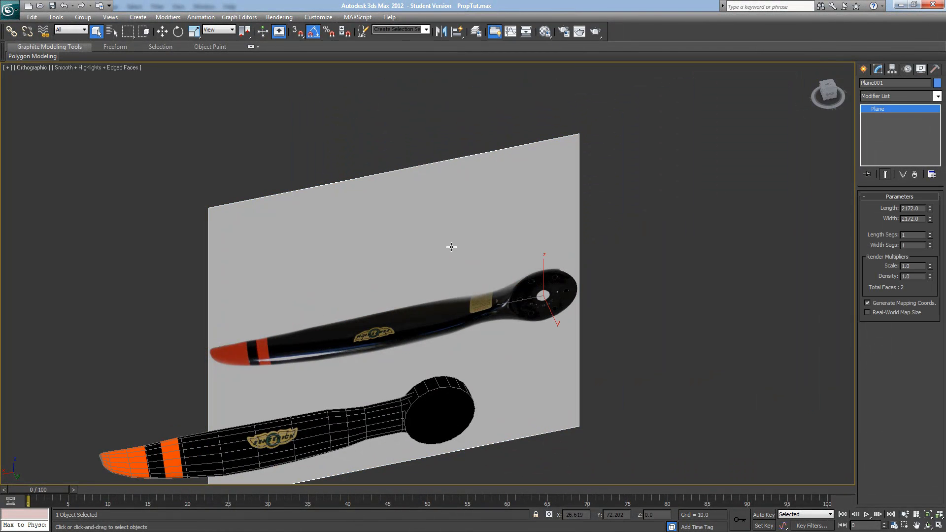
pyautogui.click(545, 32)
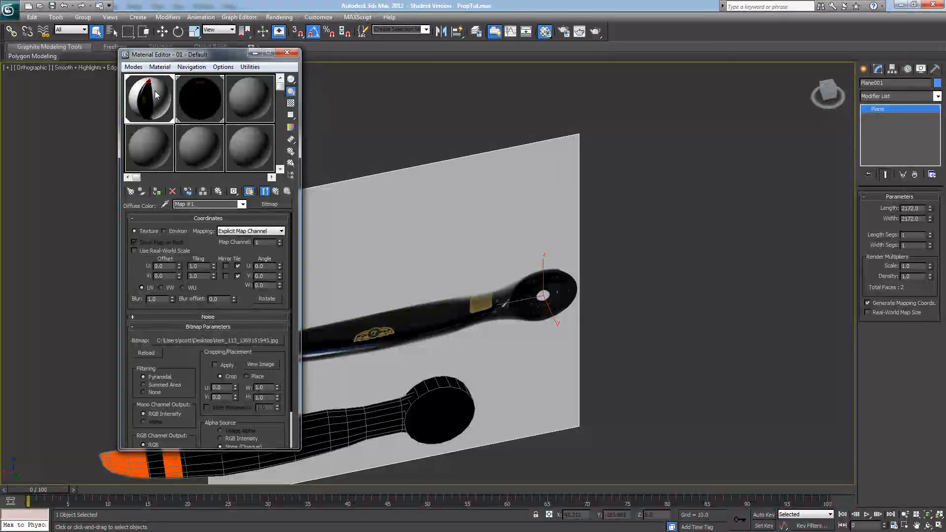
pyautogui.click(276, 191)
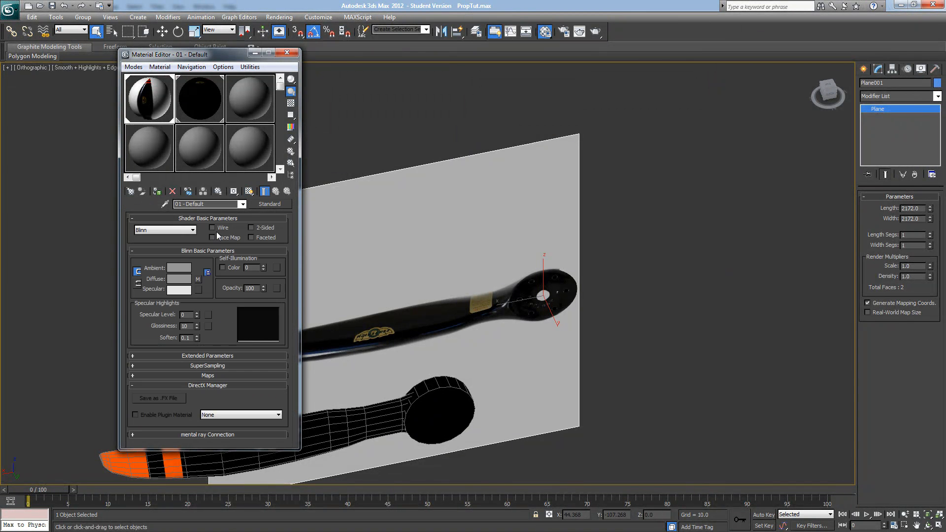
pyautogui.rightClick(197, 279)
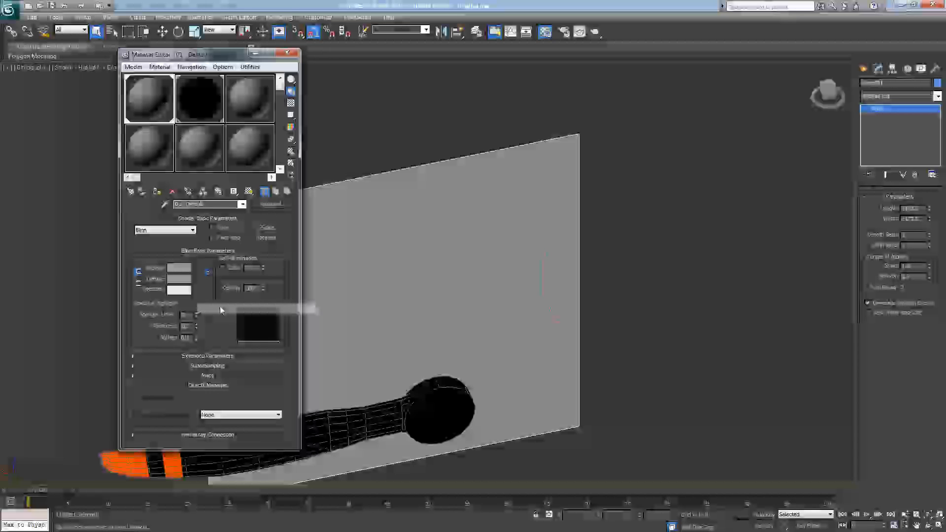
pyautogui.click(288, 53)
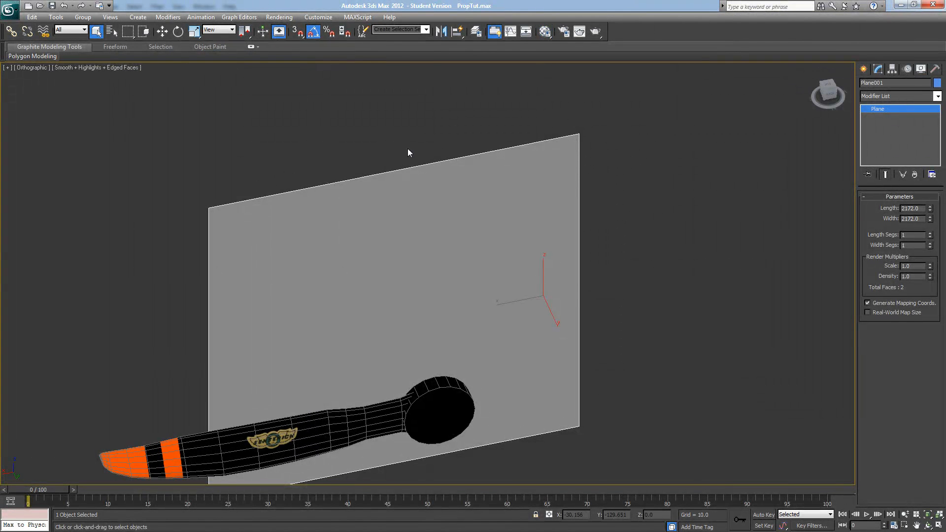
pyautogui.press('Delete')
# Turn the viewport to an edge-on view of the propeller, show safe frames and fit the propeller inside them.
pyautogui.moveTo(456, 321); pyautogui.dragTo(510, 196)
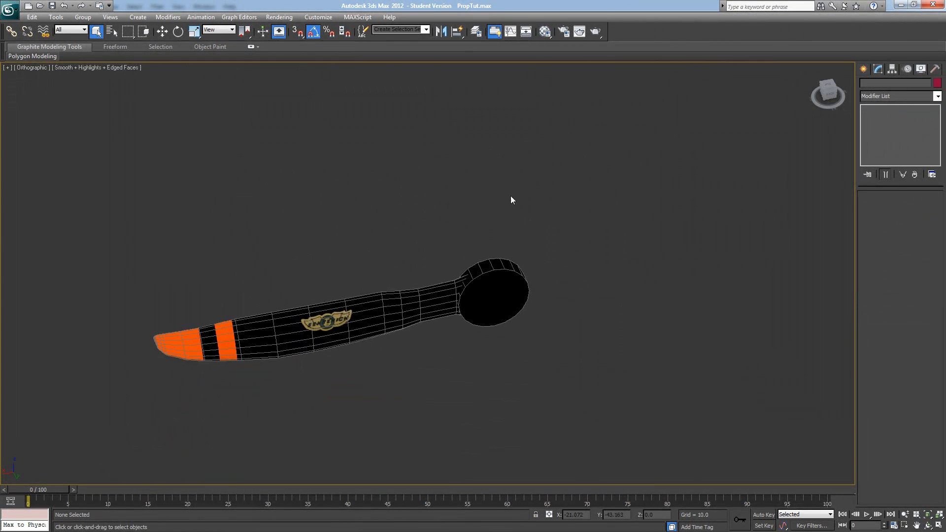
pyautogui.moveTo(498, 314); pyautogui.dragTo(483, 344)
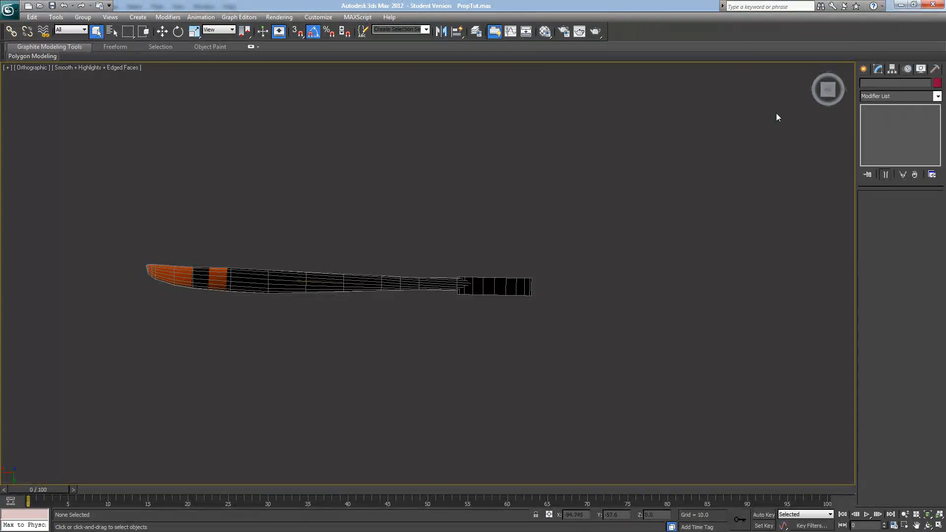
pyautogui.scroll(4, 632, 252)
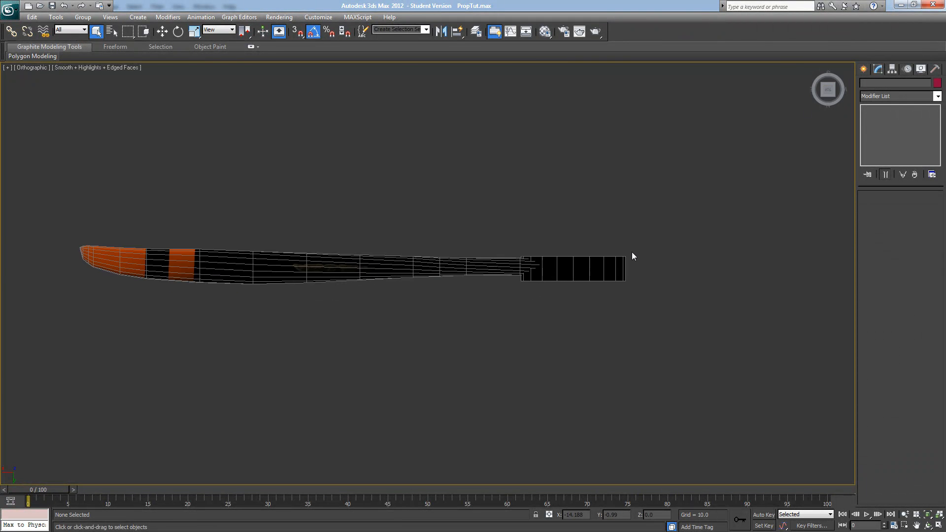
pyautogui.moveTo(646, 250); pyautogui.dragTo(731, 256)
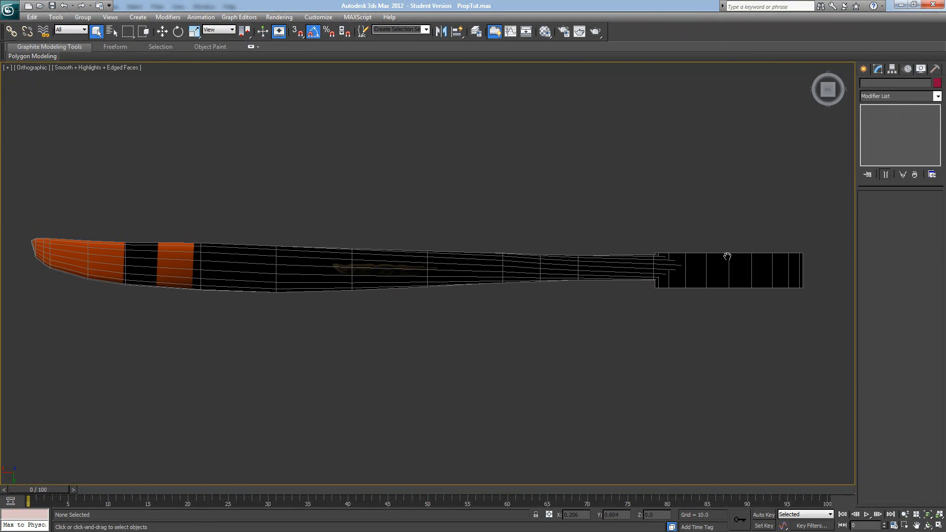
pyautogui.click(33, 68)
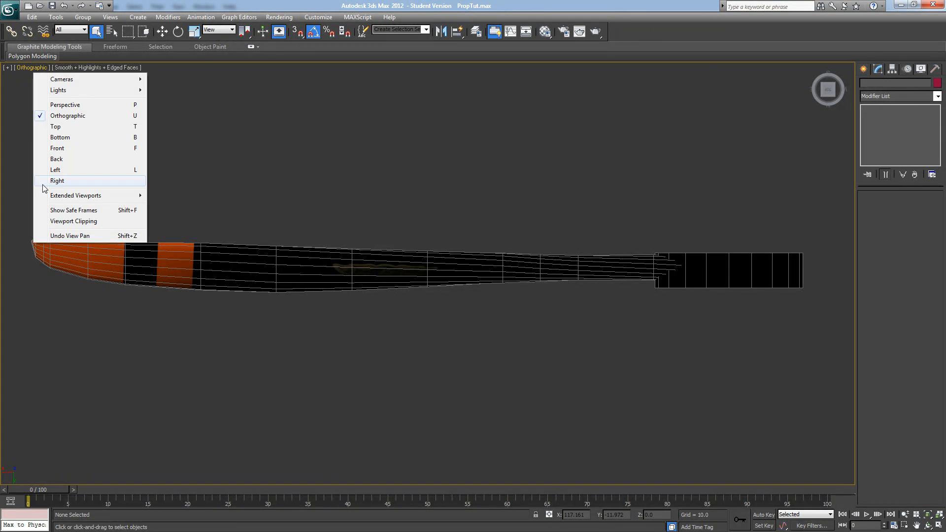
pyautogui.click(65, 210)
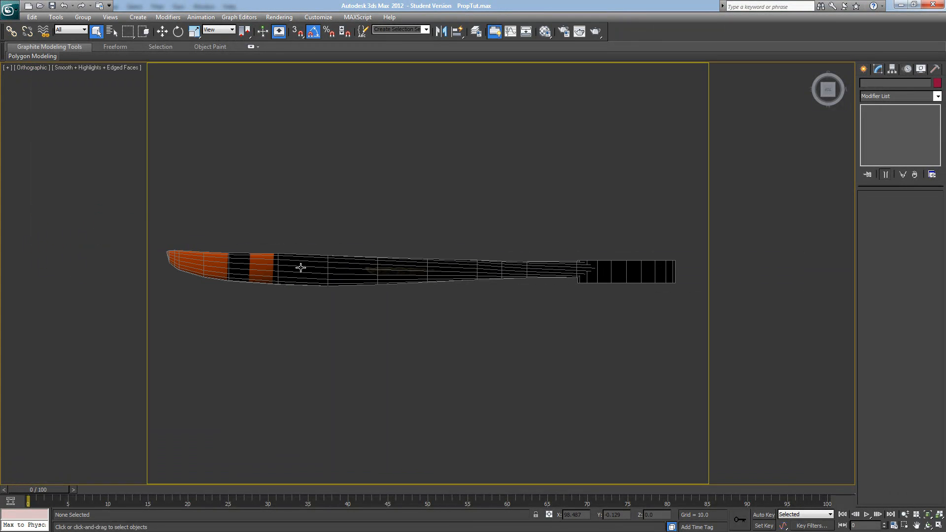
pyautogui.moveTo(435, 280); pyautogui.dragTo(442, 282)
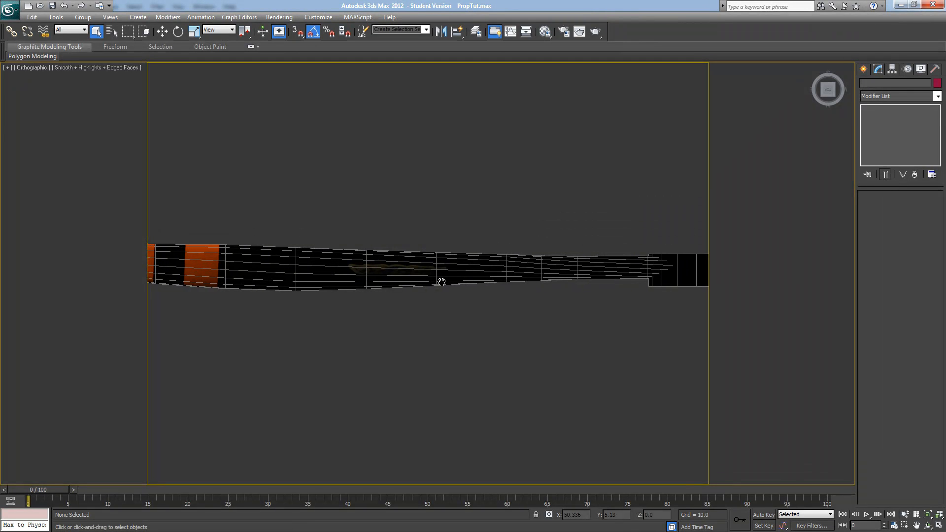
pyautogui.moveTo(438, 266)
pyautogui.mouseDown()
pyautogui.moveTo(437, 284)
pyautogui.moveTo(435, 277)
pyautogui.mouseUp()
pyautogui.scroll(-2, 438, 284)
# Rotate the view so the blade tip points upward, centre the propeller in the safe frame and render it.
pyautogui.click(827, 89)
pyautogui.moveTo(468, 310); pyautogui.dragTo(472, 314)
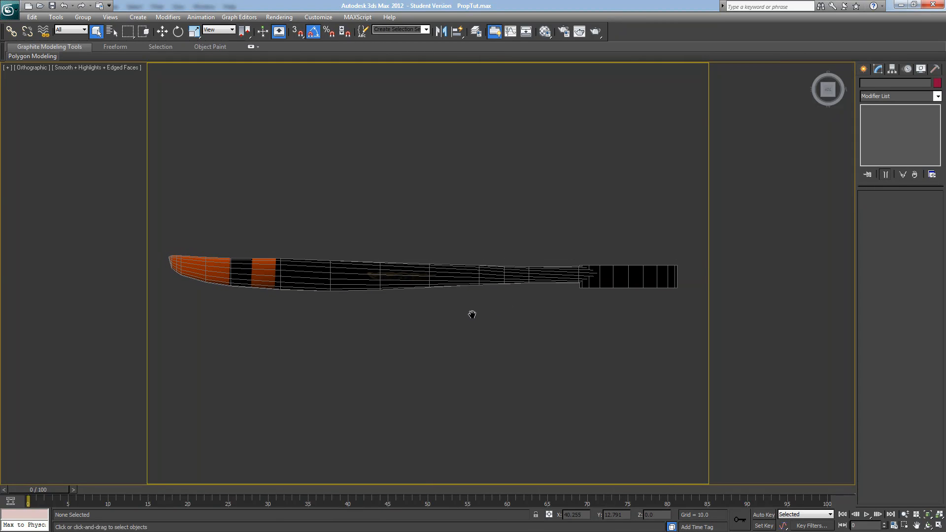
pyautogui.moveTo(849, 85)
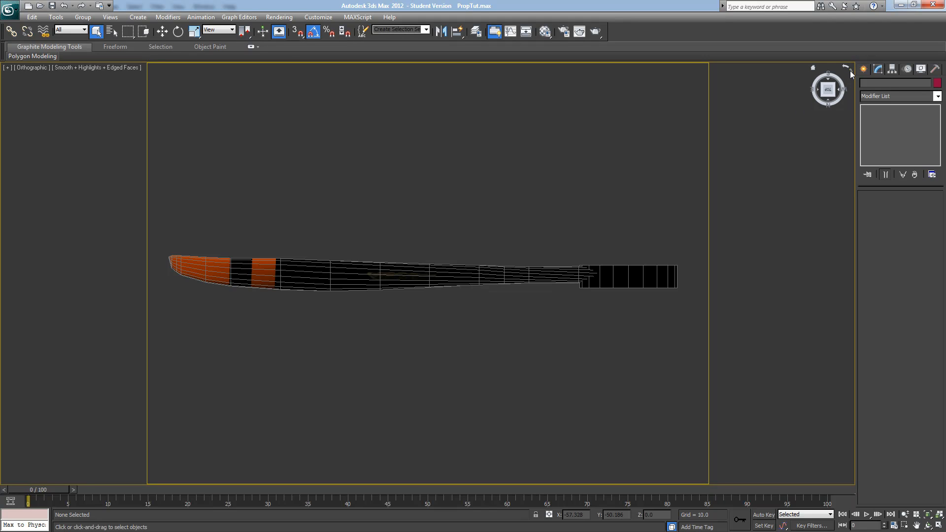
pyautogui.click(850, 72)
pyautogui.moveTo(471, 183); pyautogui.dragTo(432, 498)
pyautogui.moveTo(460, 380); pyautogui.dragTo(462, 418)
pyautogui.scroll(-2, 462, 418)
pyautogui.moveTo(463, 350); pyautogui.dragTo(458, 363)
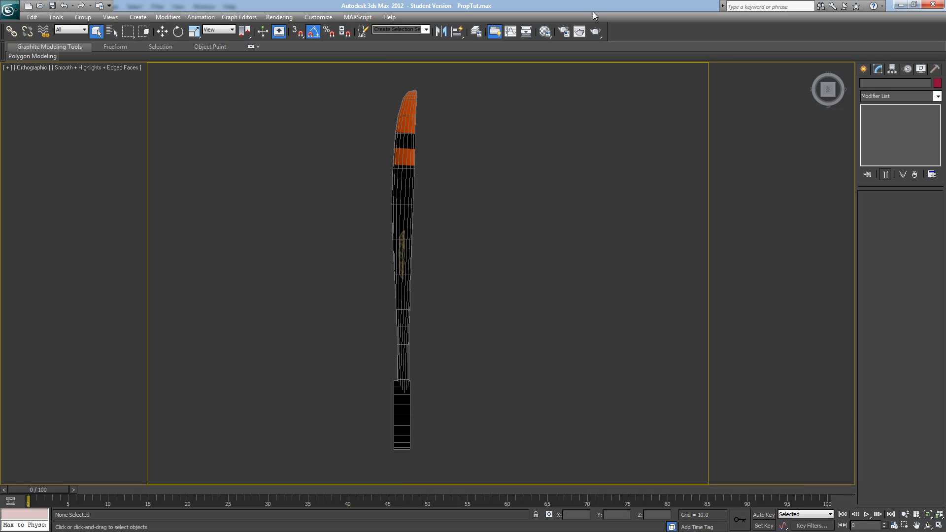
pyautogui.click(596, 32)
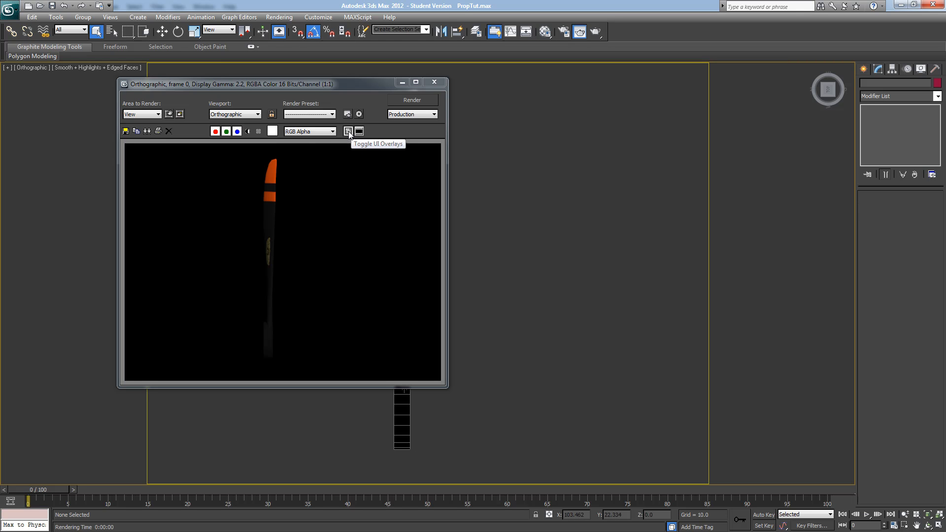
# Set the render output size to 1024 by 1024 and close the render windows.
pyautogui.click(348, 114)
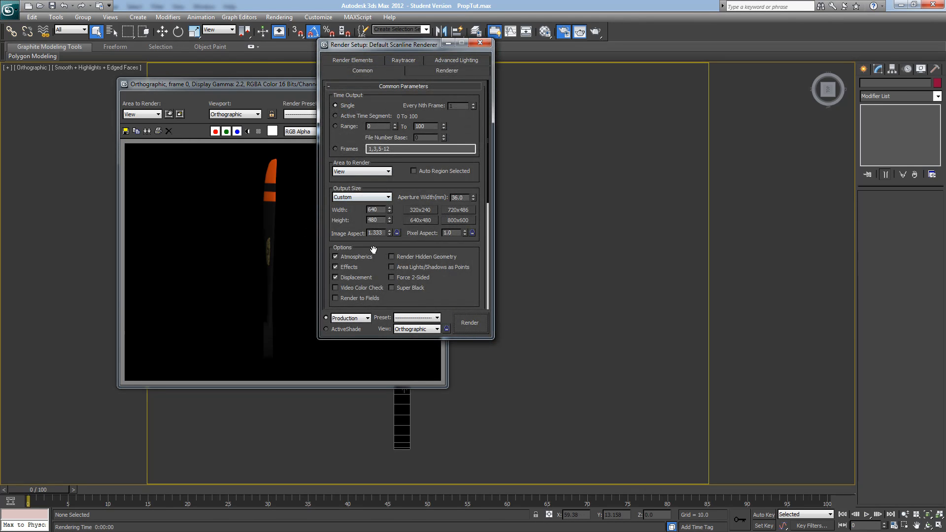
pyautogui.moveTo(382, 209); pyautogui.dragTo(350, 212)
pyautogui.write('1024')
pyautogui.moveTo(377, 220); pyautogui.dragTo(359, 221)
pyautogui.write('10')
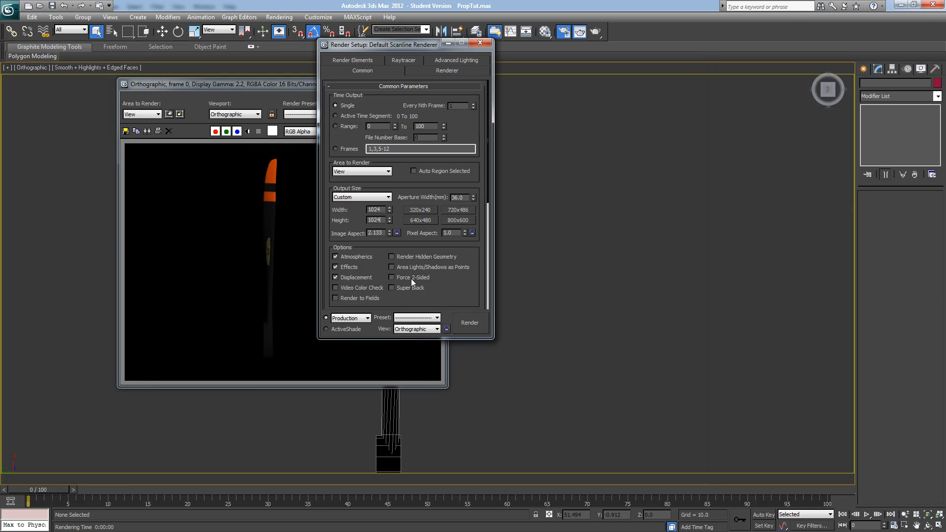
pyautogui.press('Return')
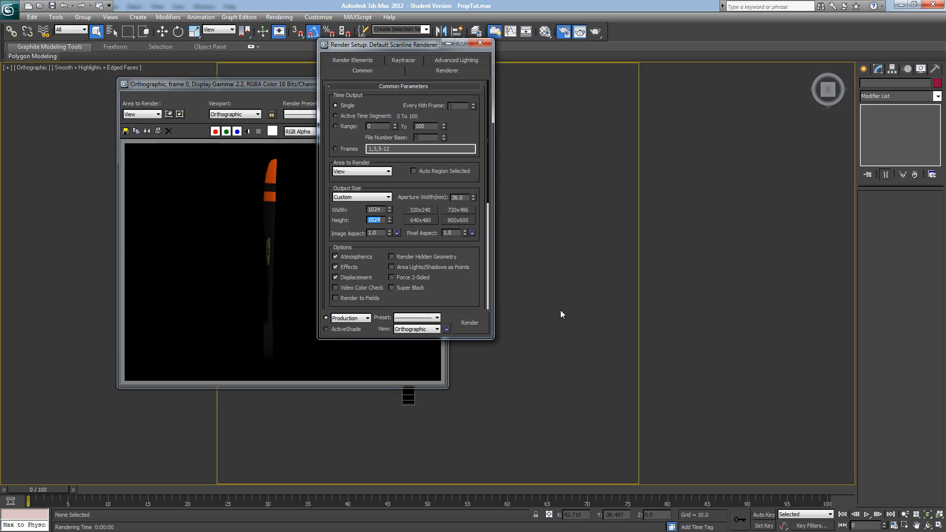
pyautogui.click(479, 43)
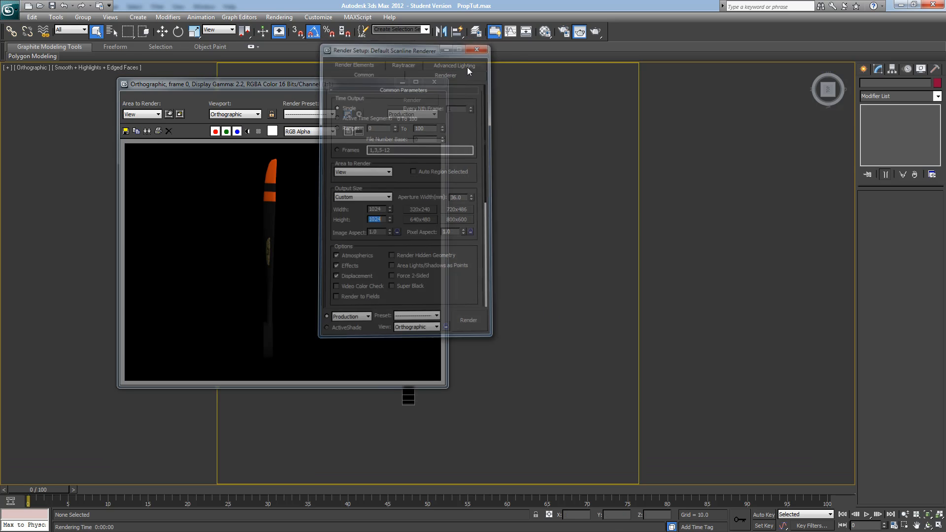
pyautogui.click(439, 85)
# Enlarge the propeller within the square safe frame, render it at the new size and close the result after checking it.
pyautogui.scroll(3, 490, 326)
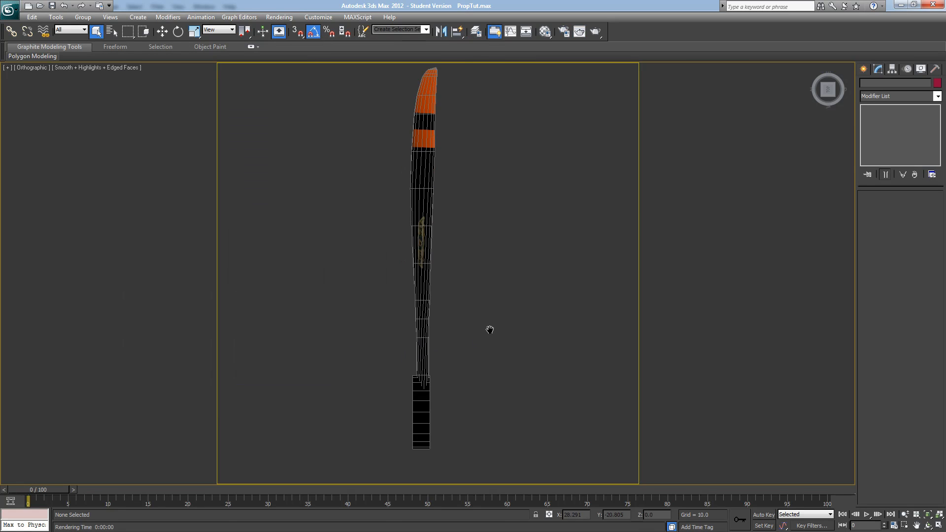
pyautogui.moveTo(490, 335); pyautogui.dragTo(488, 344)
pyautogui.click(594, 32)
pyautogui.moveTo(439, 84); pyautogui.dragTo(439, 56)
pyautogui.scroll(-1, 428, 222)
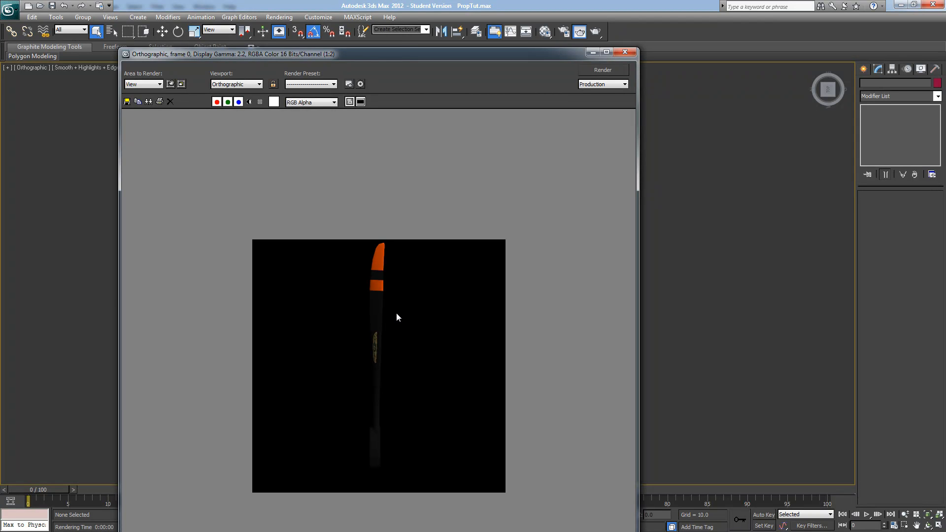
pyautogui.click(624, 52)
# Shift the propeller down in the safe frame, render it again and examine the whole rendered image.
pyautogui.moveTo(426, 310); pyautogui.dragTo(427, 342)
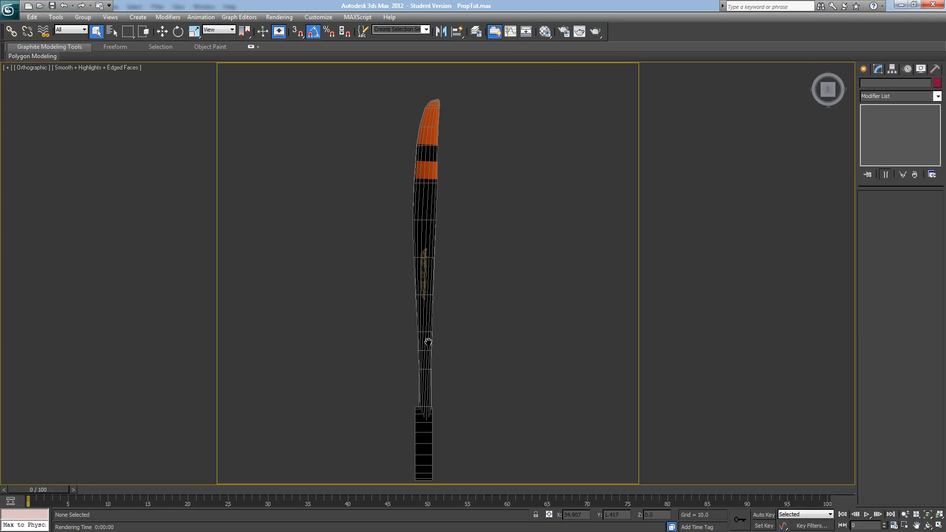
pyautogui.click(595, 30)
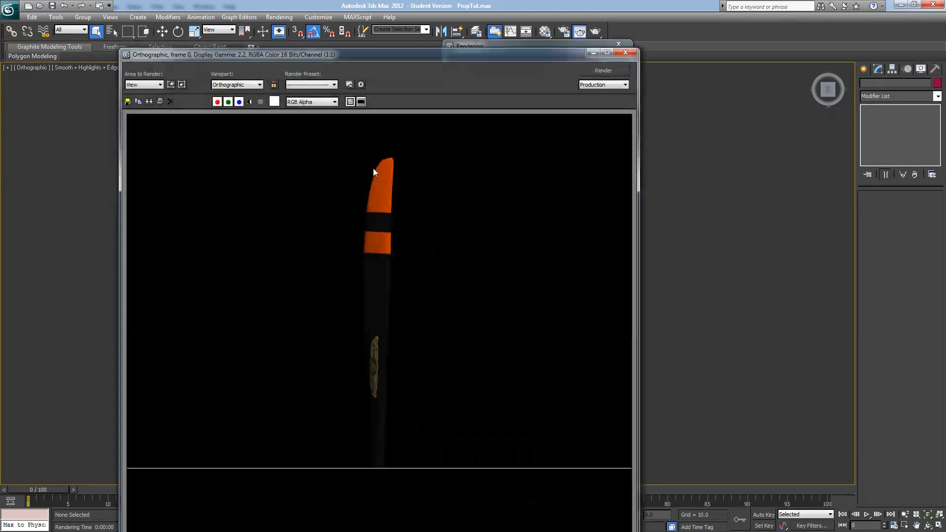
pyautogui.scroll(1, 430, 131)
pyautogui.moveTo(445, 54)
pyautogui.mouseDown()
pyautogui.moveTo(446, 73)
pyautogui.moveTo(457, 57)
pyautogui.mouseUp()
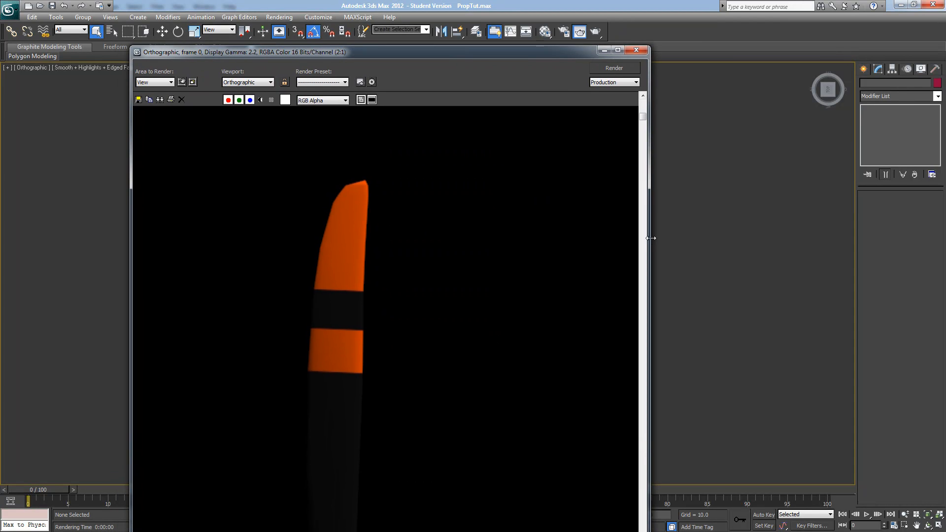
pyautogui.moveTo(650, 47); pyautogui.dragTo(602, 113)
pyautogui.moveTo(506, 121); pyautogui.dragTo(509, 33)
pyautogui.scroll(-2, 422, 299)
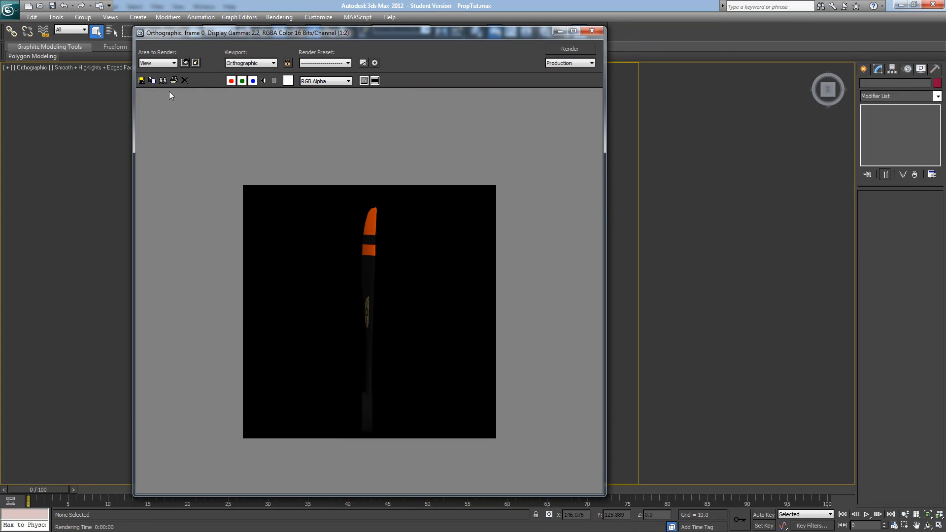
# Save the rendered side view to the Desktop as a JPEG file named Side, accepting the offered JPEG image settings.
pyautogui.click(141, 81)
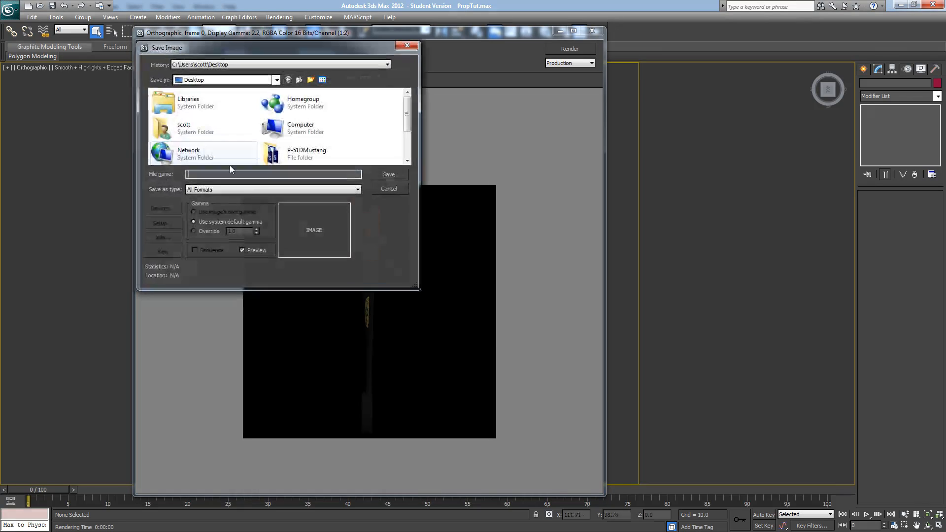
pyautogui.click(211, 189)
pyautogui.click(204, 243)
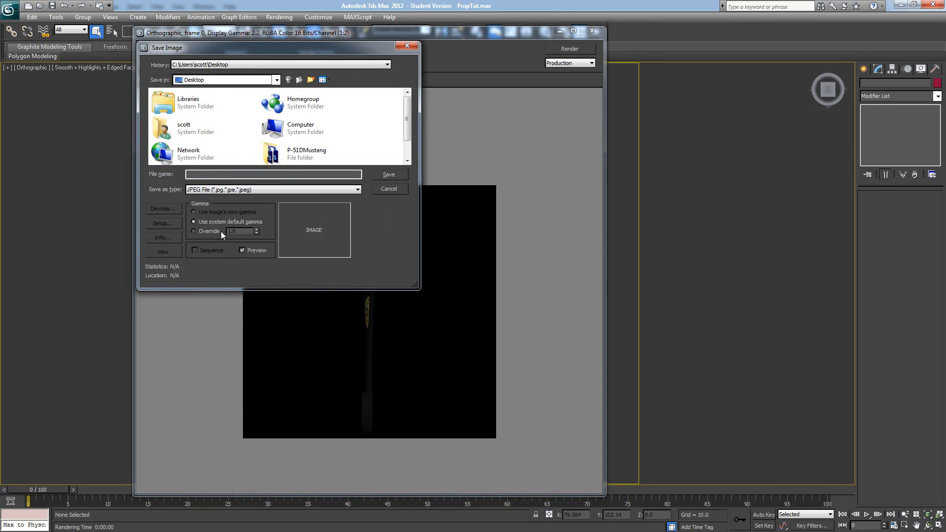
pyautogui.press('Up')
pyautogui.press('Up')
pyautogui.press('Up')
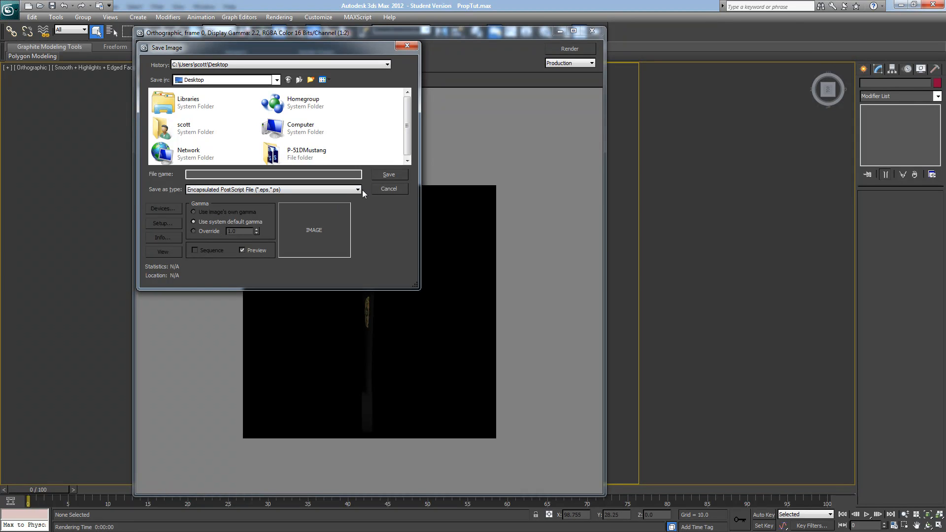
pyautogui.click(362, 191)
pyautogui.click(231, 246)
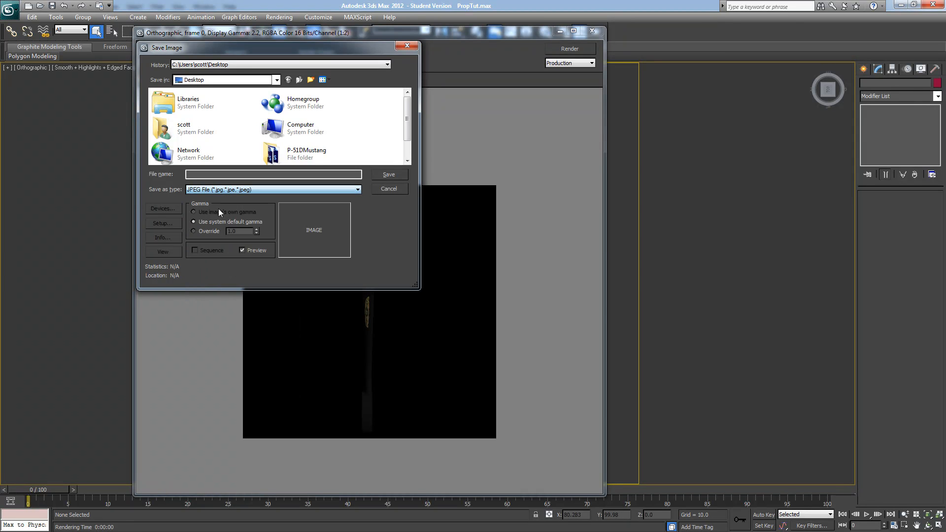
pyautogui.click(201, 175)
pyautogui.write('Side')
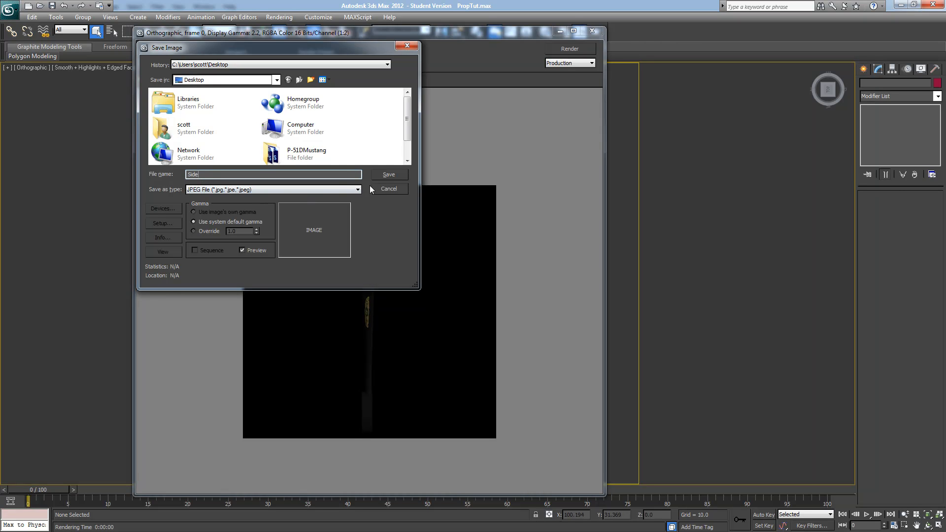
pyautogui.click(377, 176)
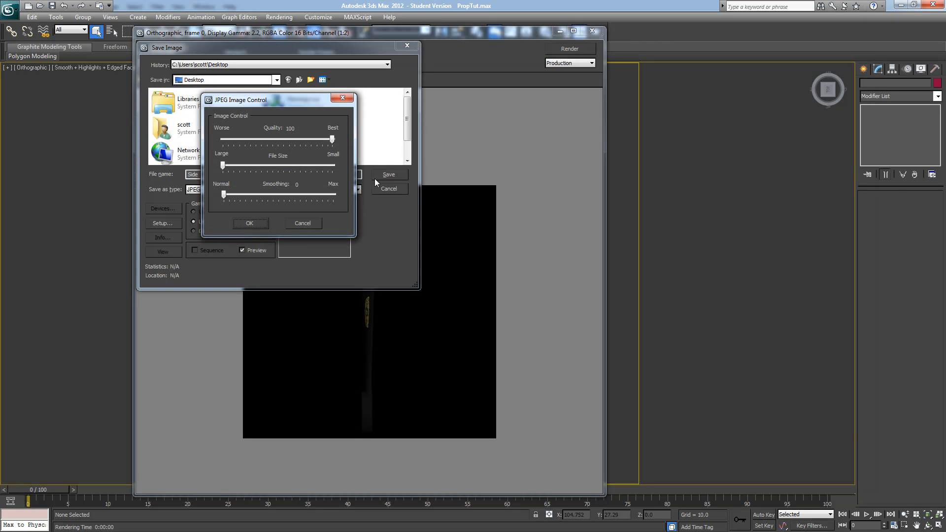
pyautogui.click(249, 223)
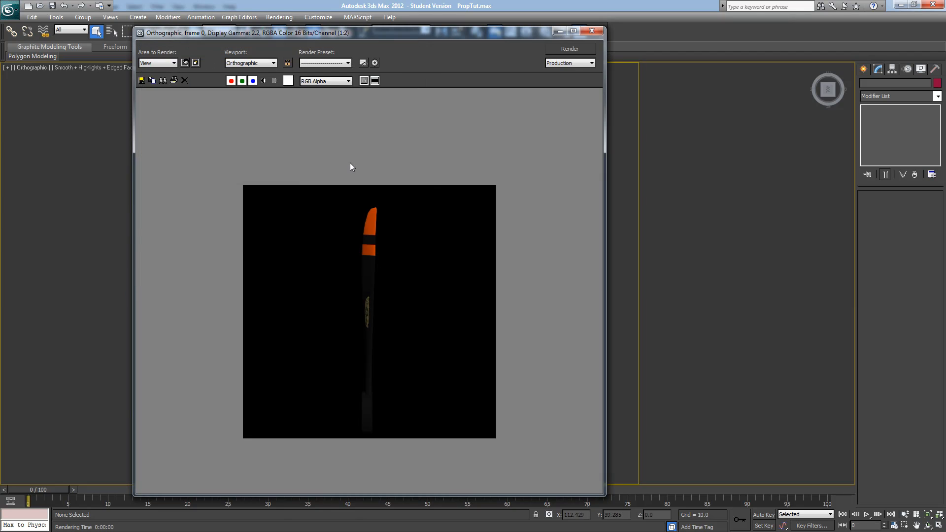
# Display the render's alpha channel, save it to the Desktop as a JPEG named SideAlpha and close the render window.
pyautogui.click(264, 81)
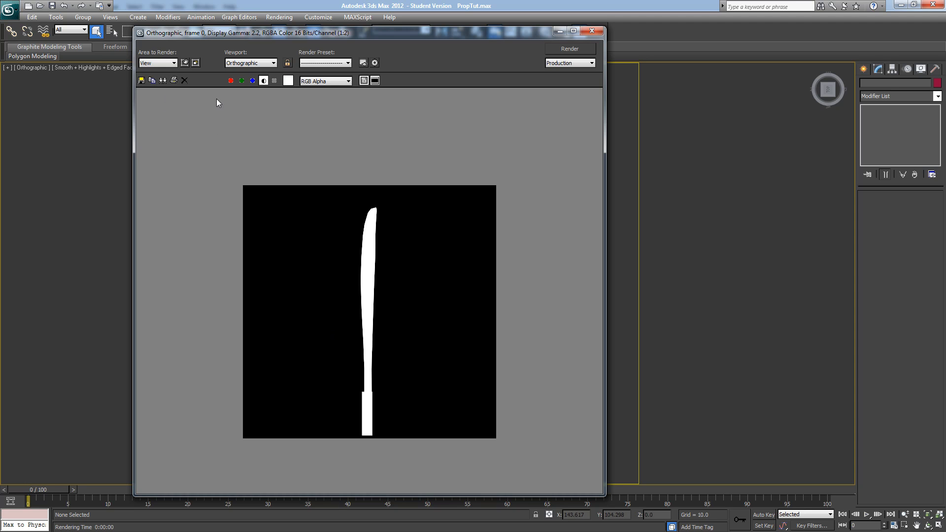
pyautogui.click(142, 81)
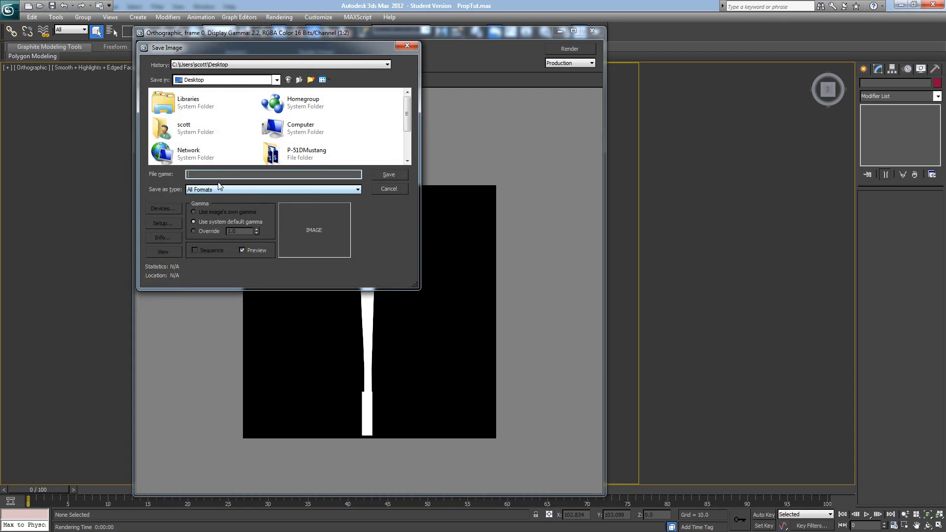
pyautogui.click(199, 190)
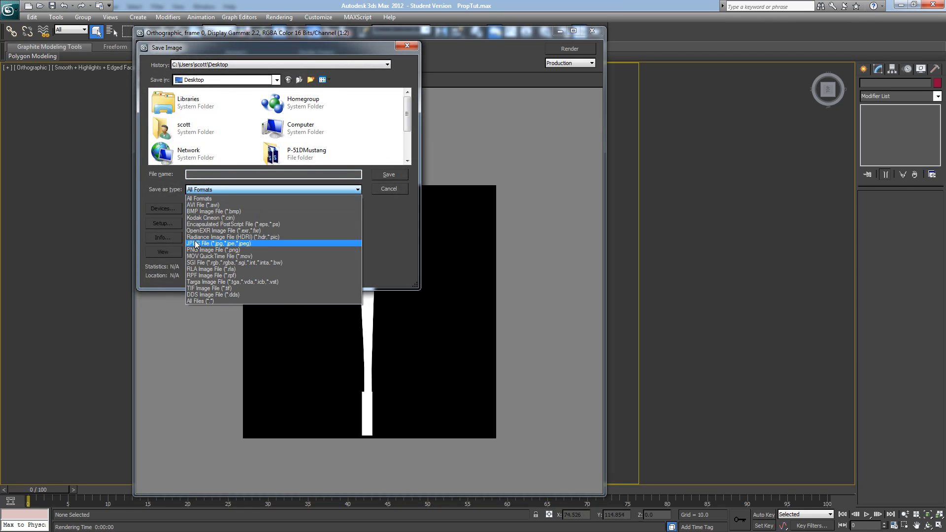
pyautogui.click(202, 245)
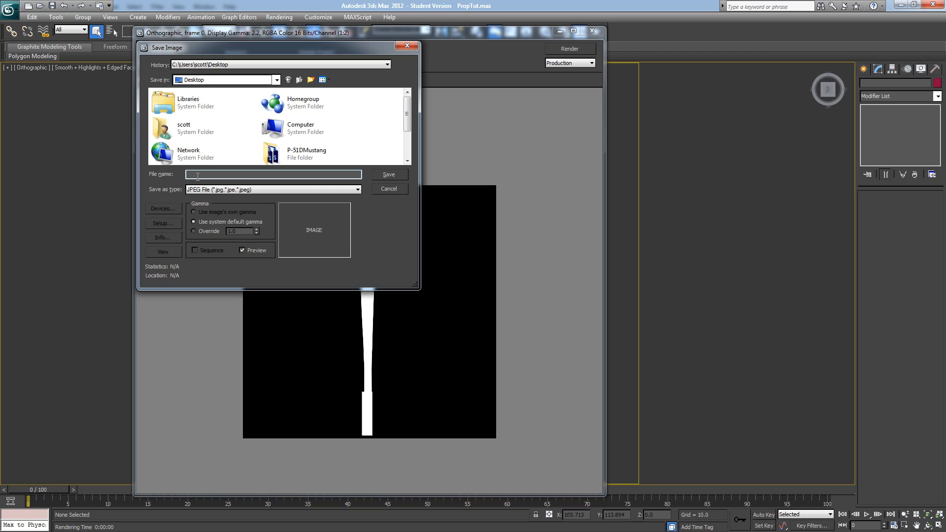
pyautogui.write('SideAll')
pyautogui.click(389, 175)
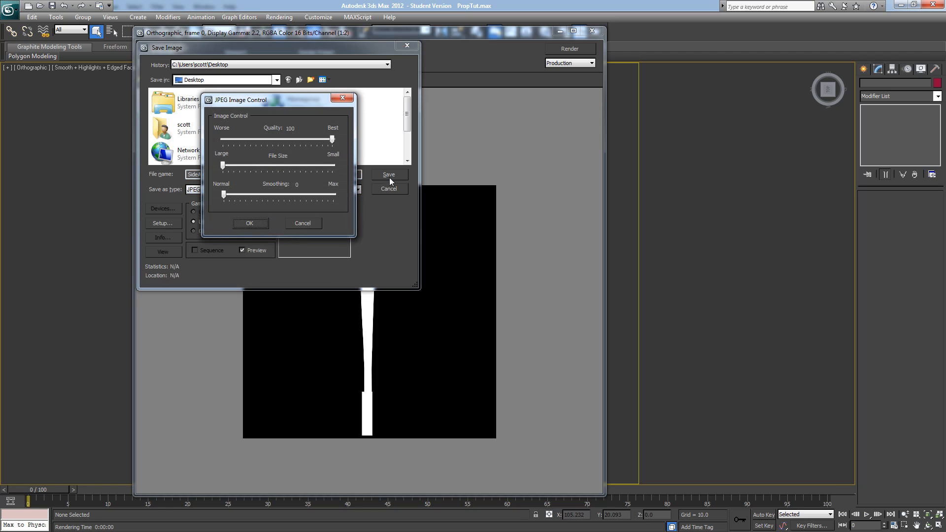
pyautogui.click(251, 223)
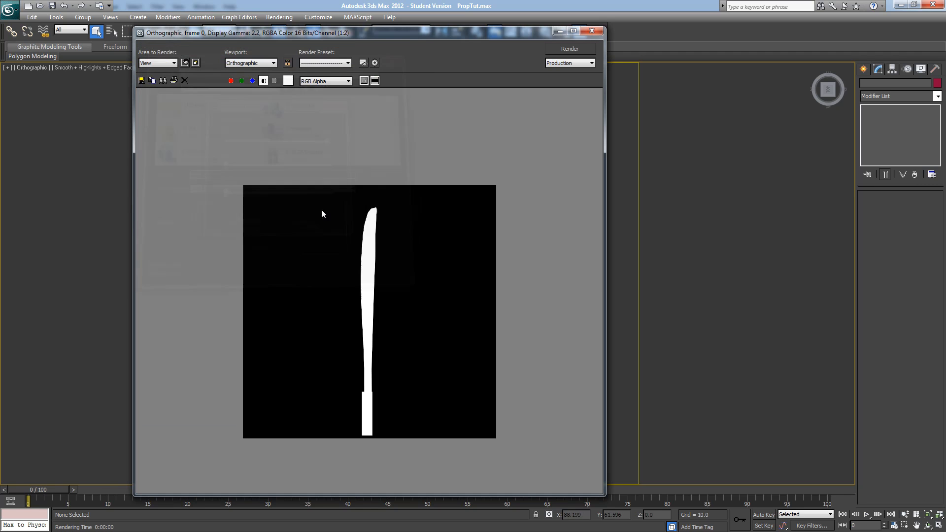
pyautogui.click(593, 31)
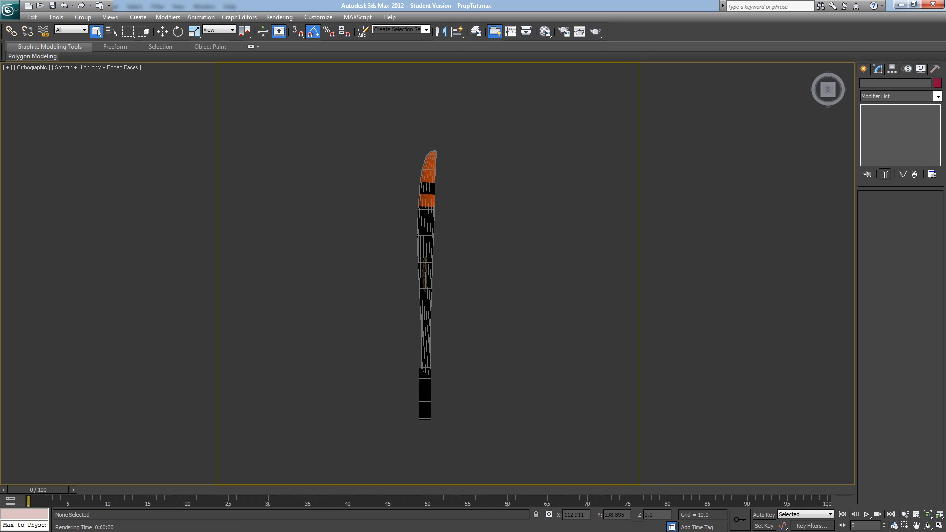
# Switch to the custom propeller forum guide in the browser, review its Side View Texture requirements and close it.
pyautogui.moveTo(1, 133); pyautogui.dragTo(550, 98)
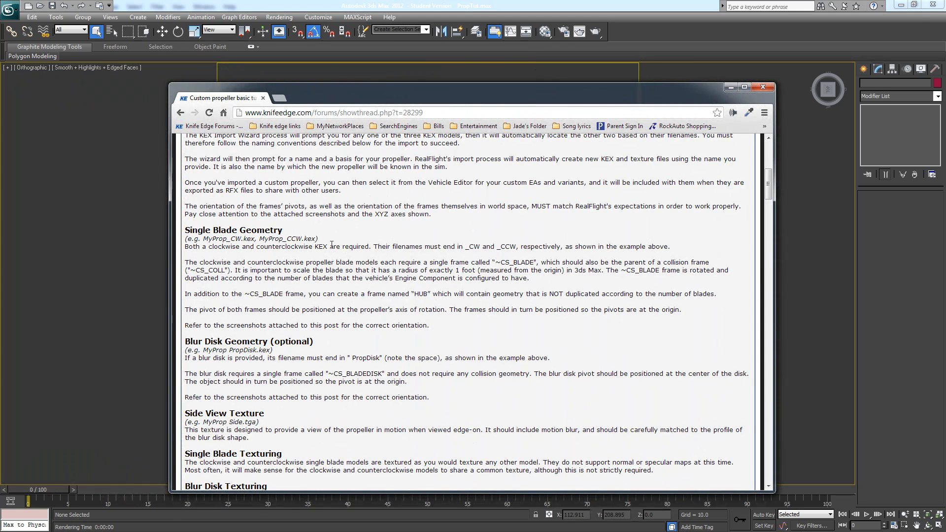
pyautogui.scroll(-1, 305, 430)
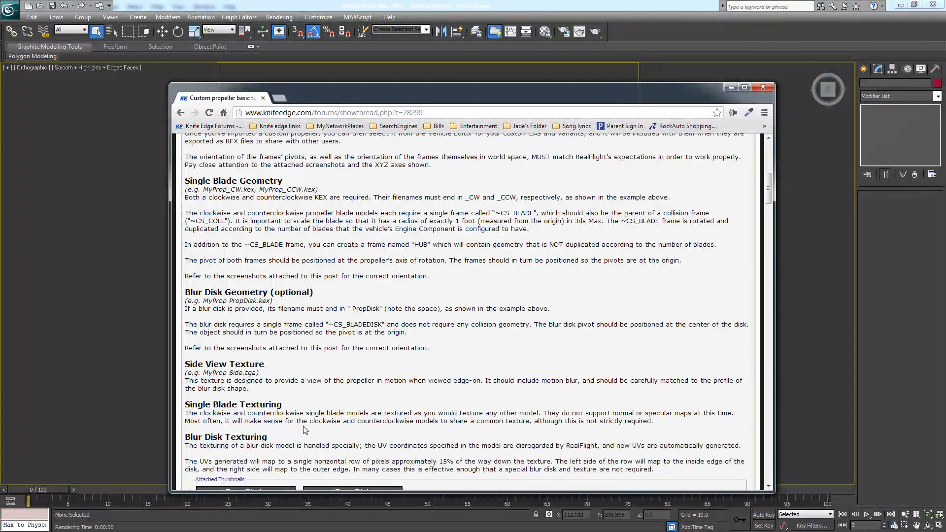
pyautogui.scroll(-2, 305, 430)
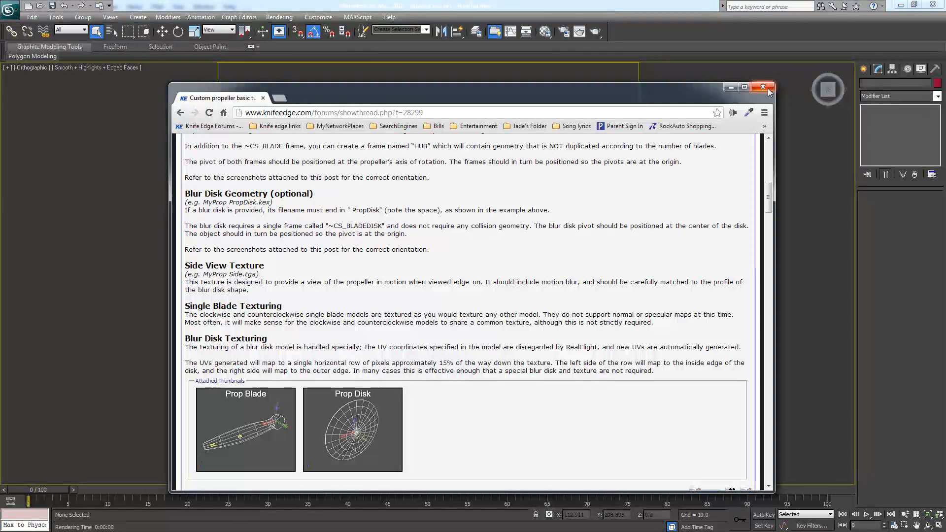
pyautogui.moveTo(671, 88); pyautogui.dragTo(660, 434)
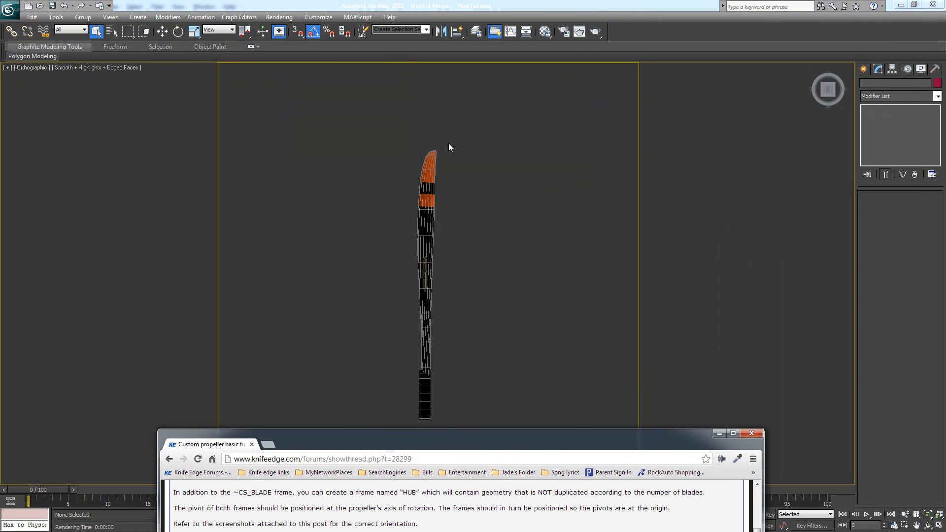
pyautogui.moveTo(506, 446); pyautogui.dragTo(458, 110)
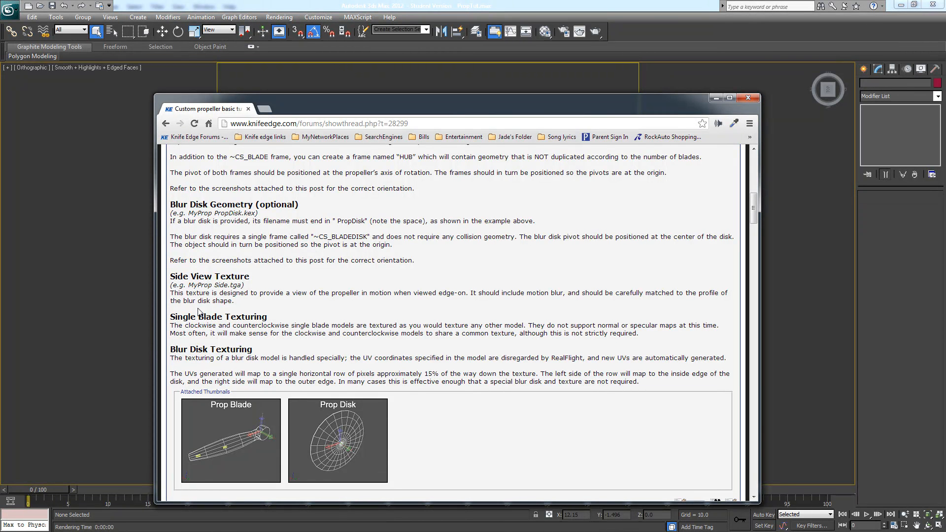
pyautogui.click(748, 98)
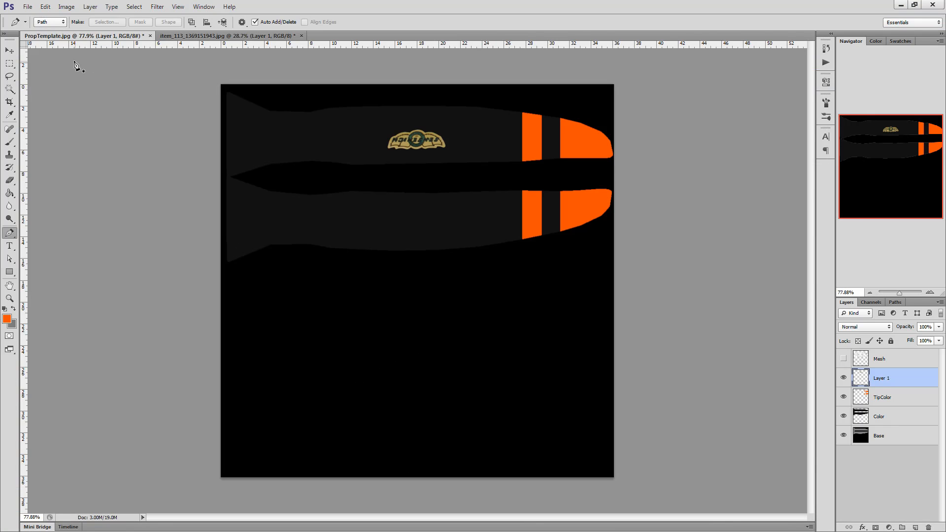
# Switch to Photoshop and open Side.jpg and SideAlpha.jpg together from the Desktop.
pyautogui.click(27, 7)
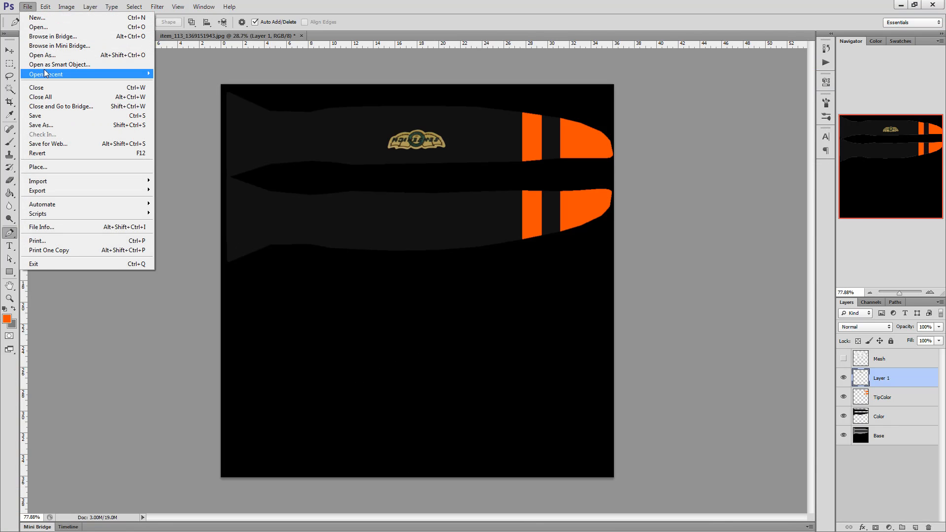
pyautogui.click(38, 26)
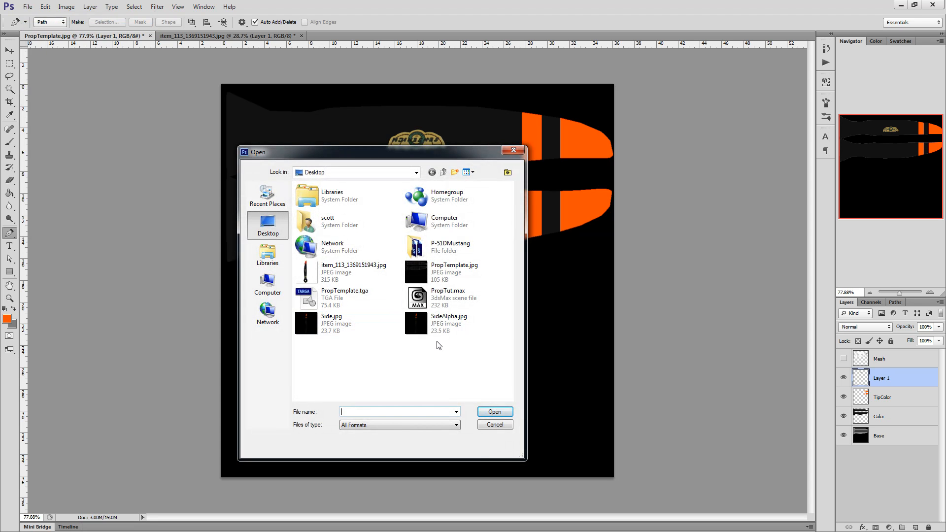
pyautogui.click(315, 329)
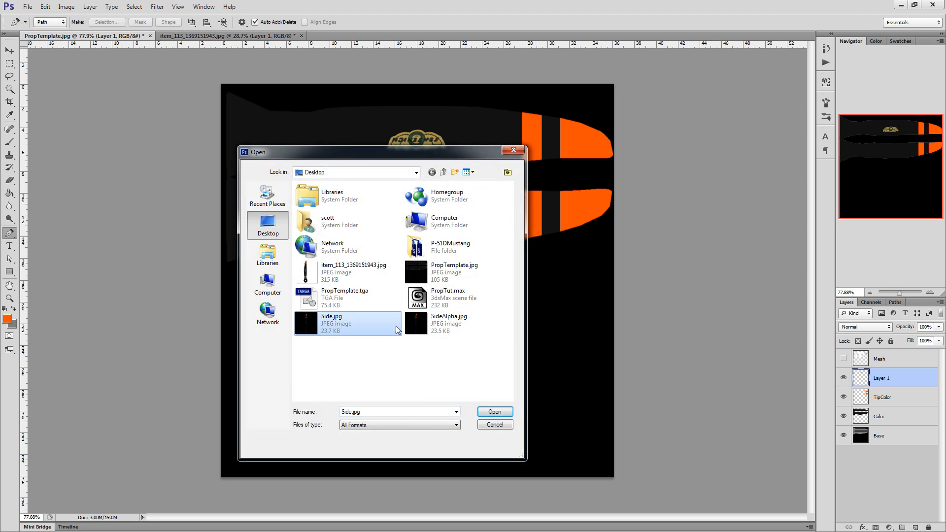
pyautogui.keyDown('ctrl'); pyautogui.click(415, 335); pyautogui.keyUp('ctrl')
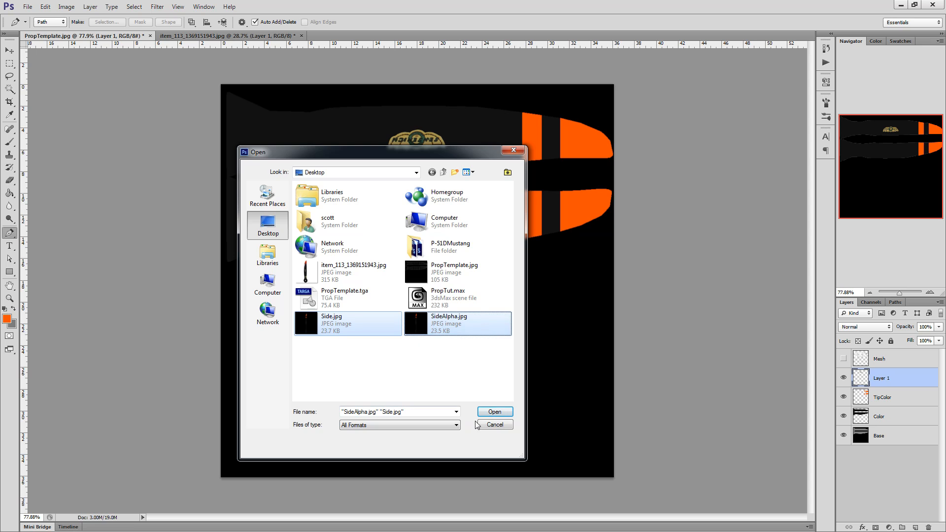
pyautogui.click(488, 413)
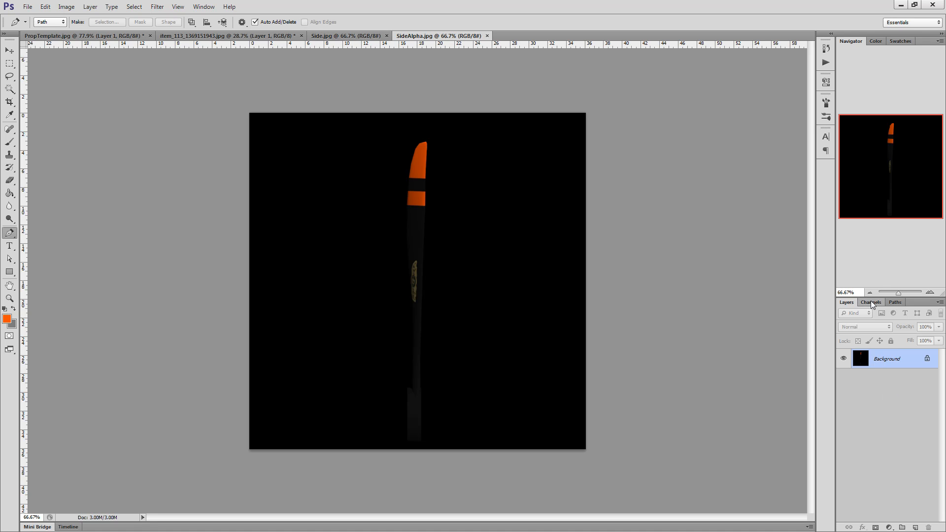
# Inspect the red and RGB channels of SideAlpha.jpg, compare the image with Side.jpg and close SideAlpha.jpg.
pyautogui.click(870, 302)
pyautogui.click(868, 340)
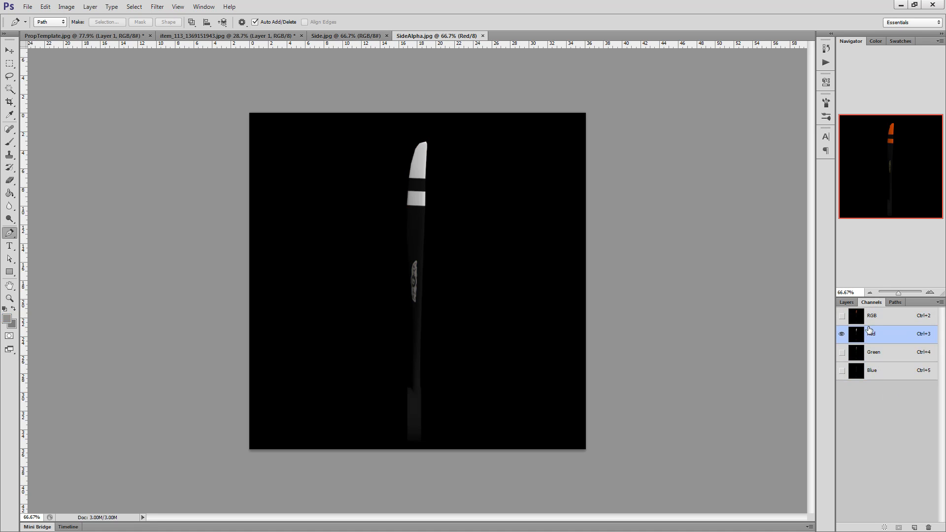
pyautogui.click(867, 321)
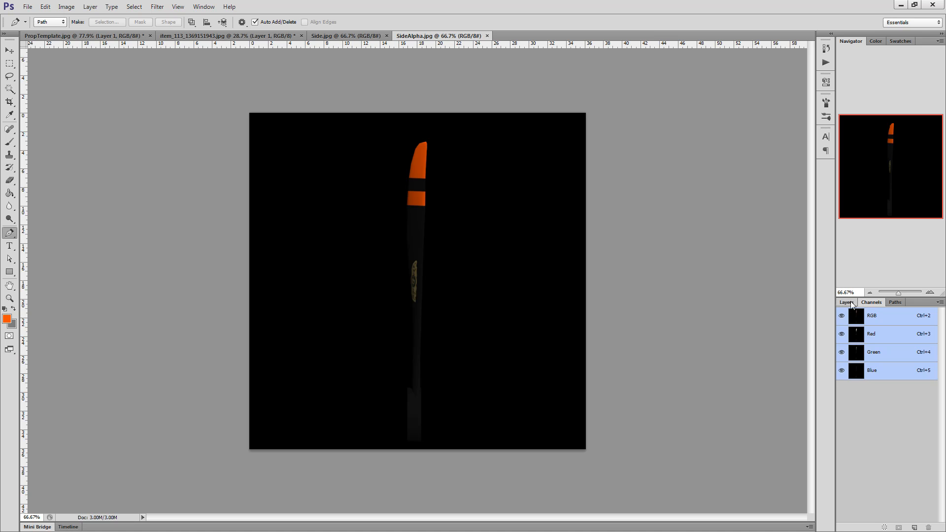
pyautogui.click(846, 302)
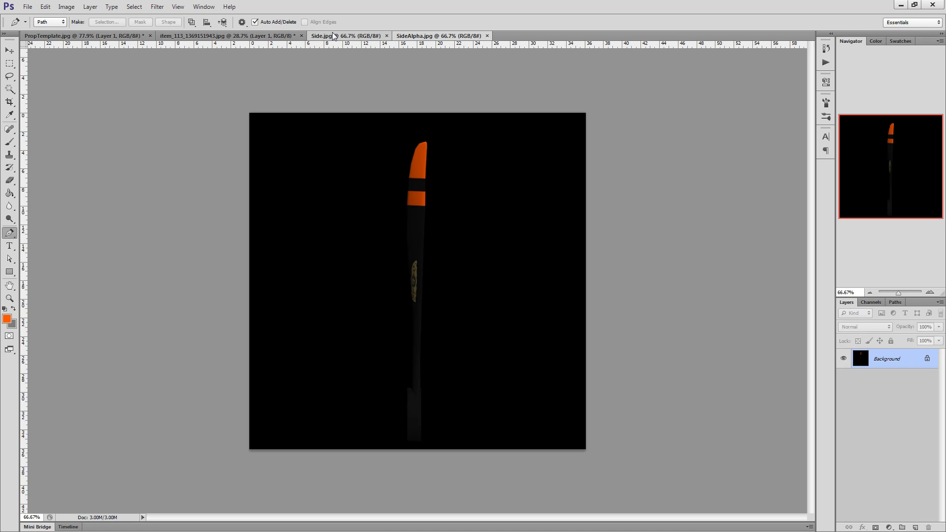
pyautogui.click(319, 36)
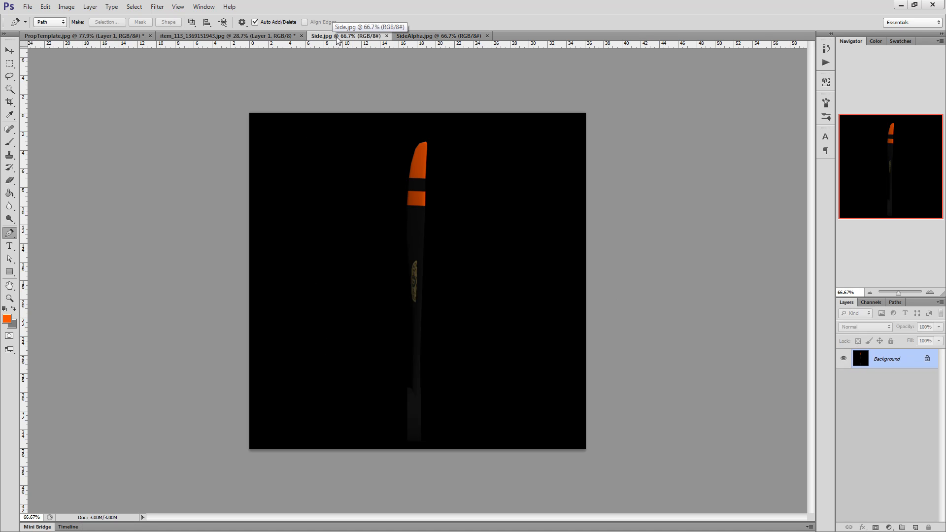
pyautogui.click(487, 35)
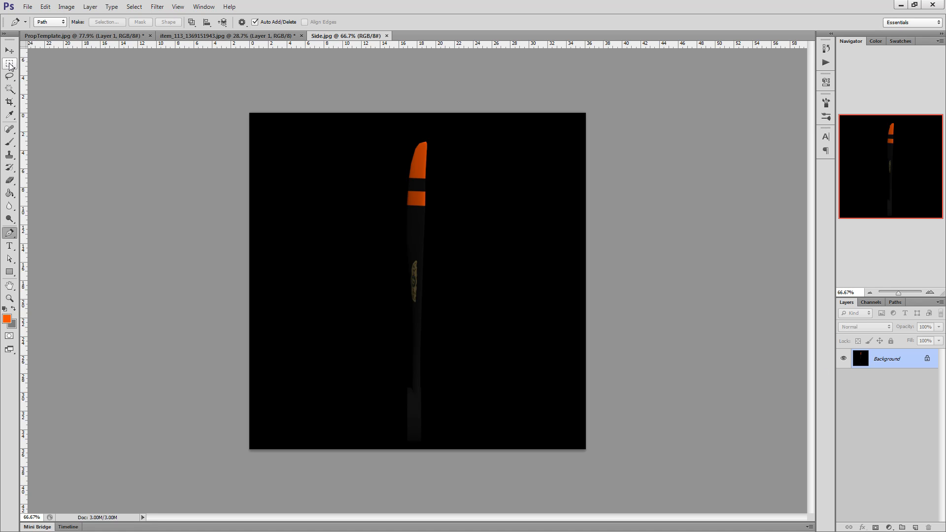
# Crop Side.jpg to a narrow strip around the blade, trimming both sides, the blade root and the empty space above the tip.
pyautogui.click(9, 103)
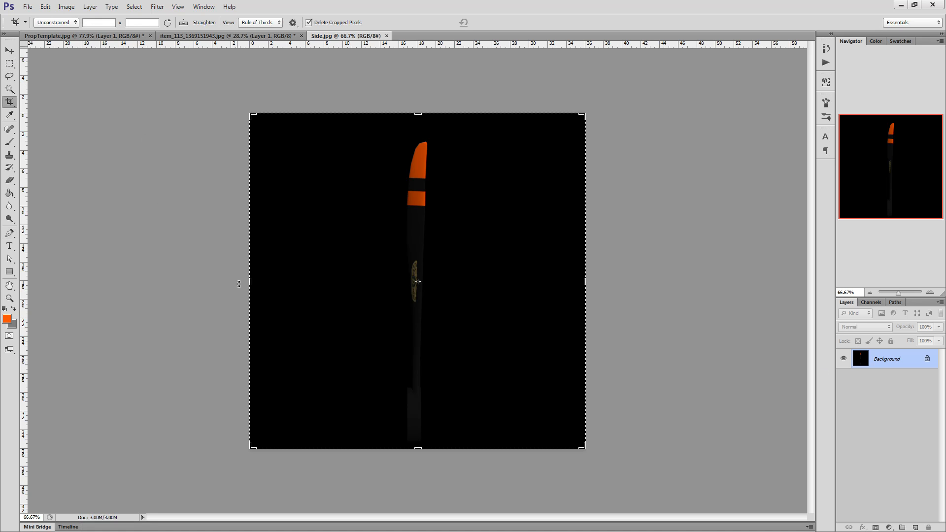
pyautogui.moveTo(250, 284)
pyautogui.mouseDown()
pyautogui.moveTo(269, 295)
pyautogui.moveTo(329, 297)
pyautogui.mouseUp()
pyautogui.moveTo(507, 281); pyautogui.dragTo(428, 285)
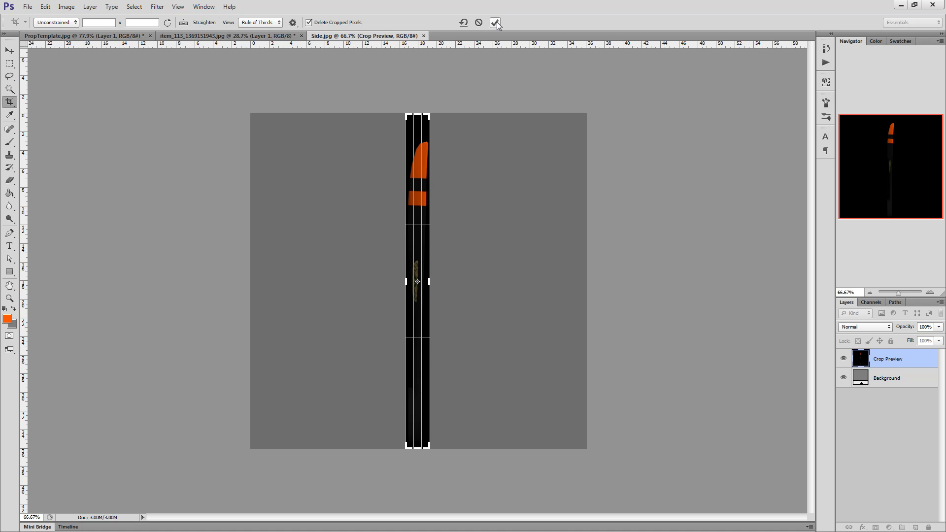
pyautogui.moveTo(418, 449); pyautogui.dragTo(416, 433)
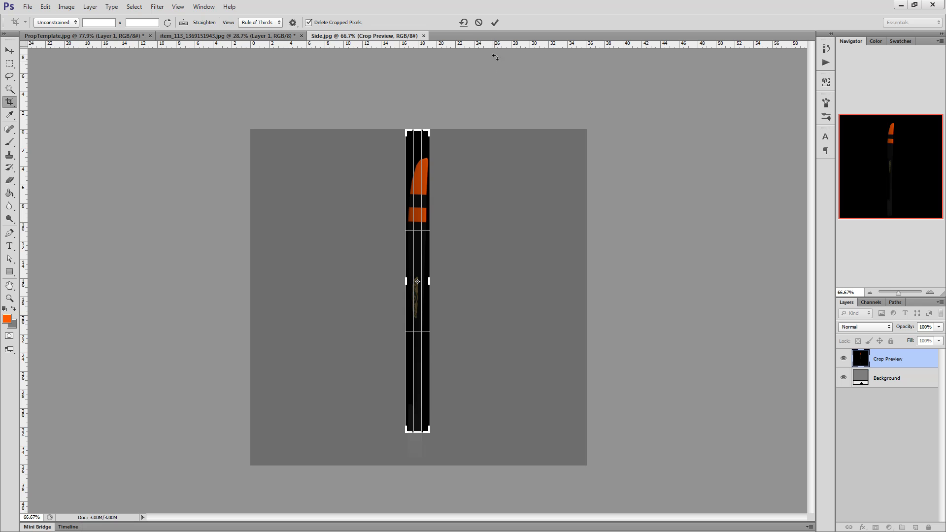
pyautogui.click(495, 22)
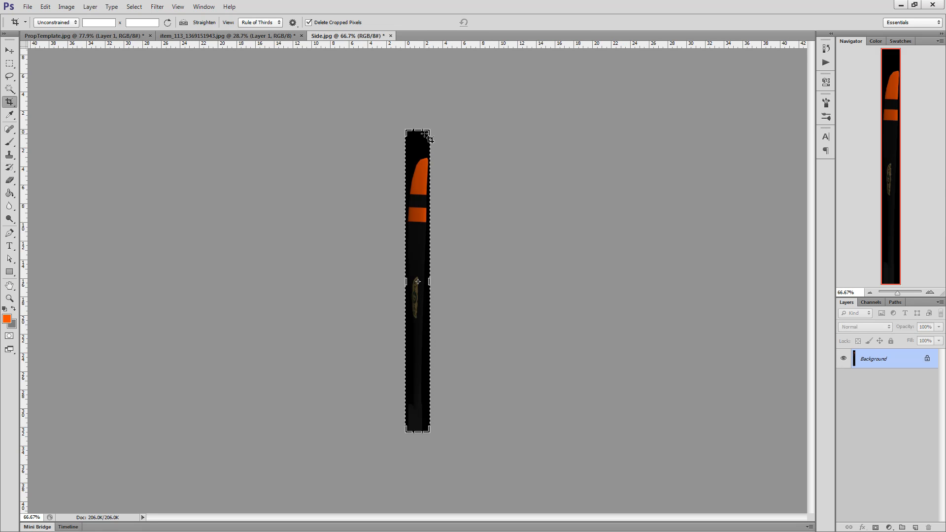
pyautogui.moveTo(418, 129); pyautogui.dragTo(417, 141)
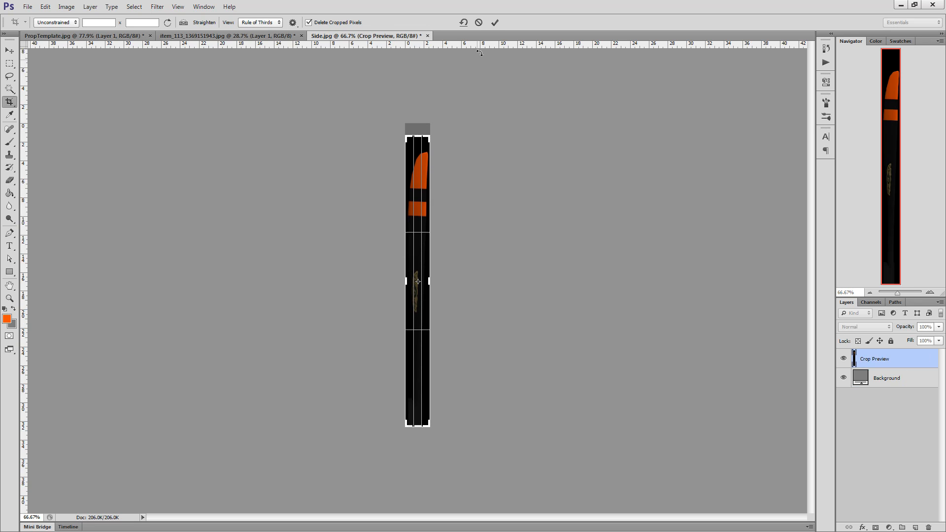
pyautogui.click(495, 24)
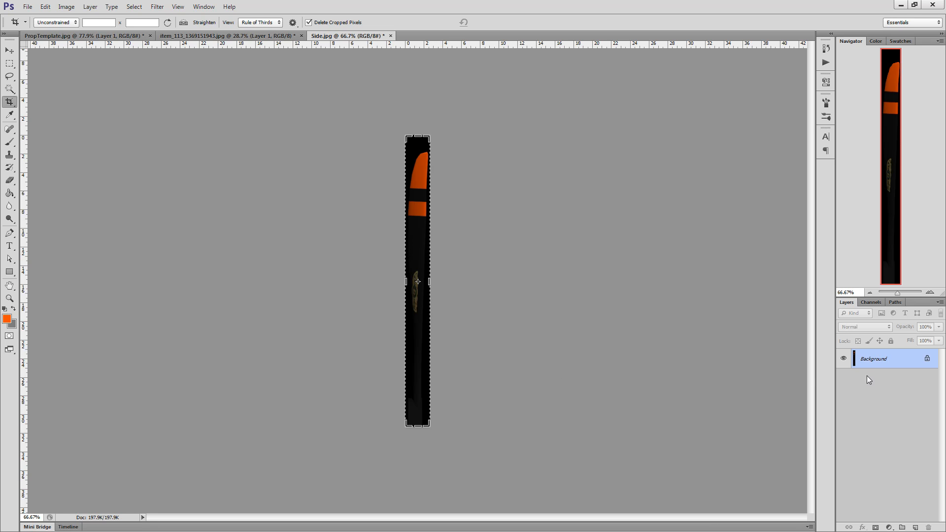
# Convert the background into a regular layer and select the black area around the blade with the Magic Wand at tolerance 0.
pyautogui.doubleClick(869, 363)
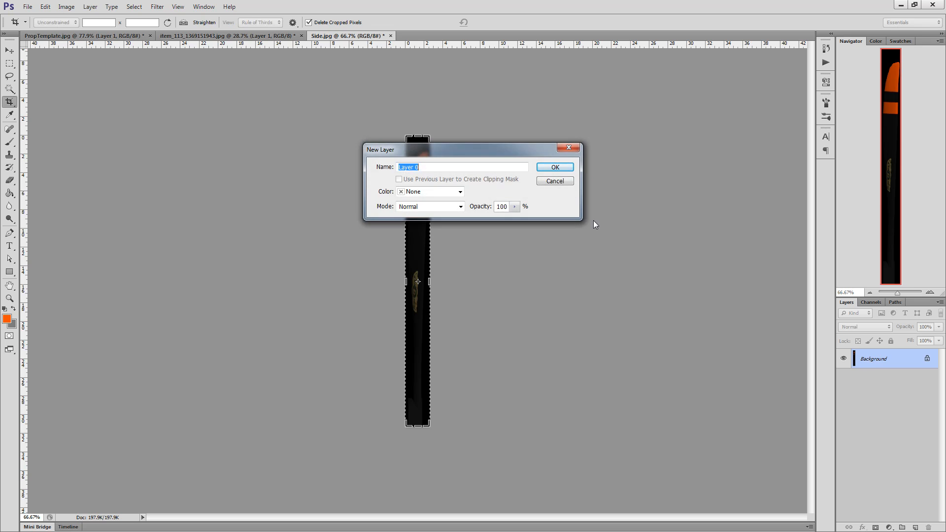
pyautogui.click(555, 166)
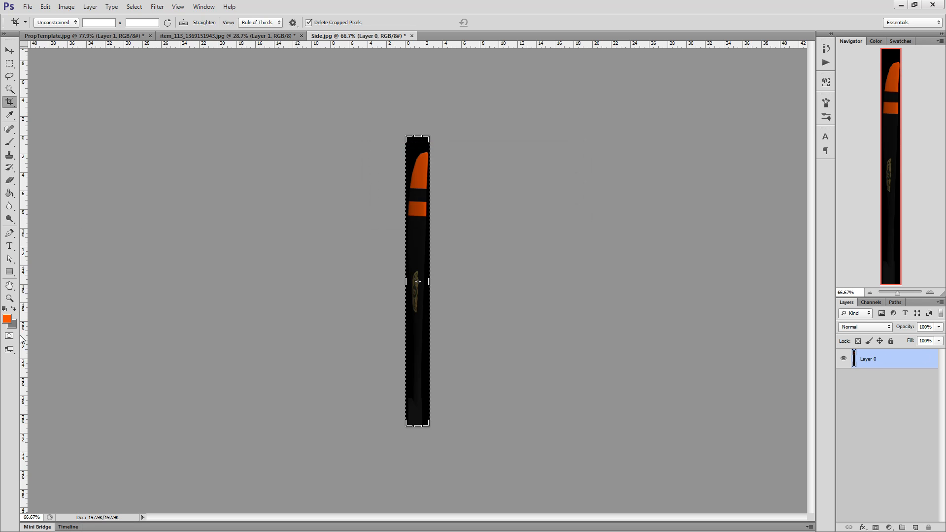
pyautogui.click(10, 89)
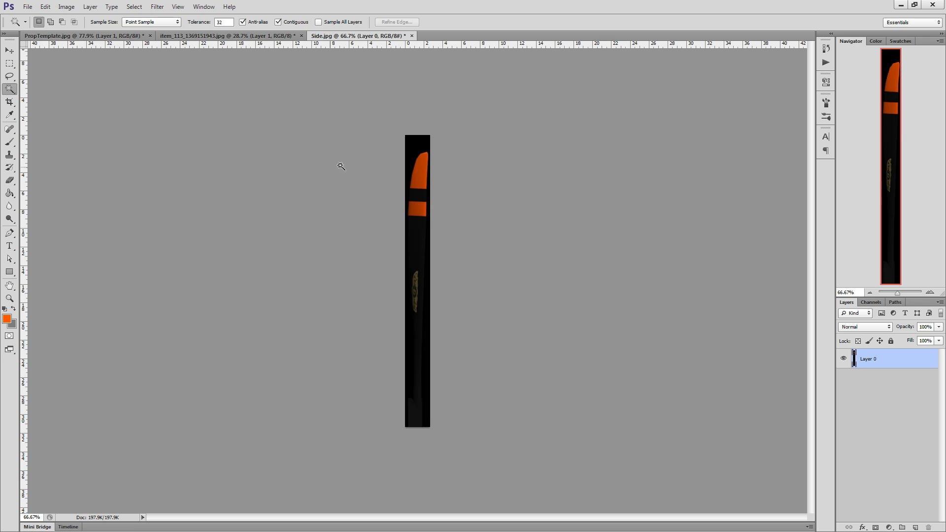
pyautogui.click(416, 151)
pyautogui.doubleClick(232, 22)
pyautogui.write('0')
pyautogui.click(399, 161)
pyautogui.click(414, 147)
# Create a new alpha channel, invert the selection, fill the blade shape with white and deselect.
pyautogui.click(871, 303)
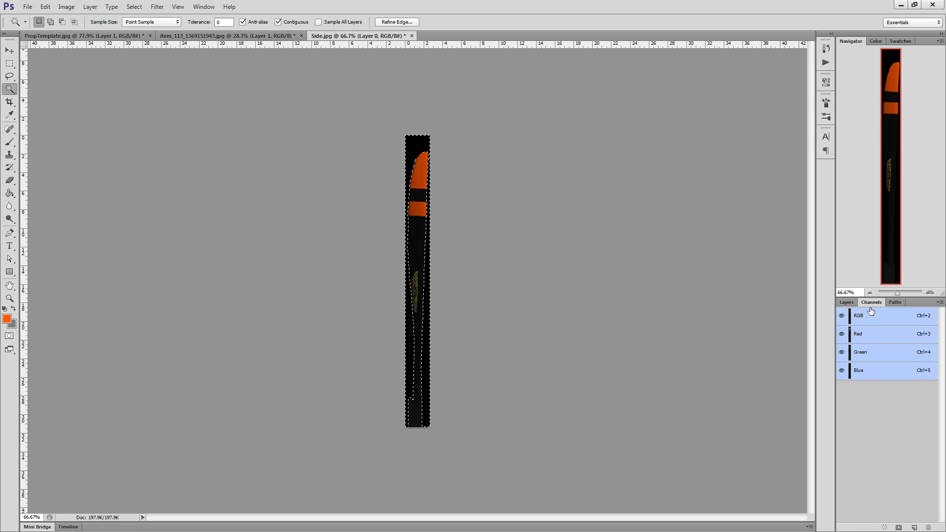
pyautogui.click(914, 527)
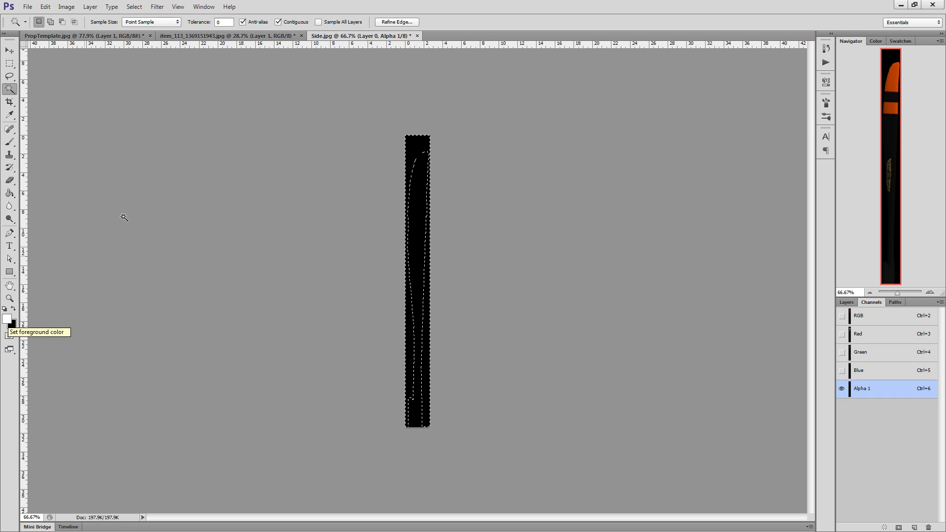
pyautogui.click(133, 9)
pyautogui.click(148, 44)
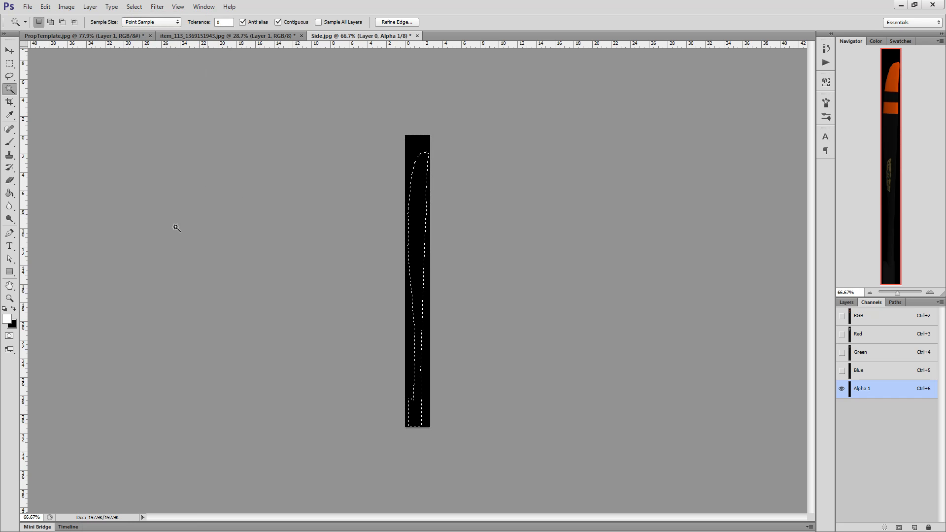
pyautogui.click(10, 193)
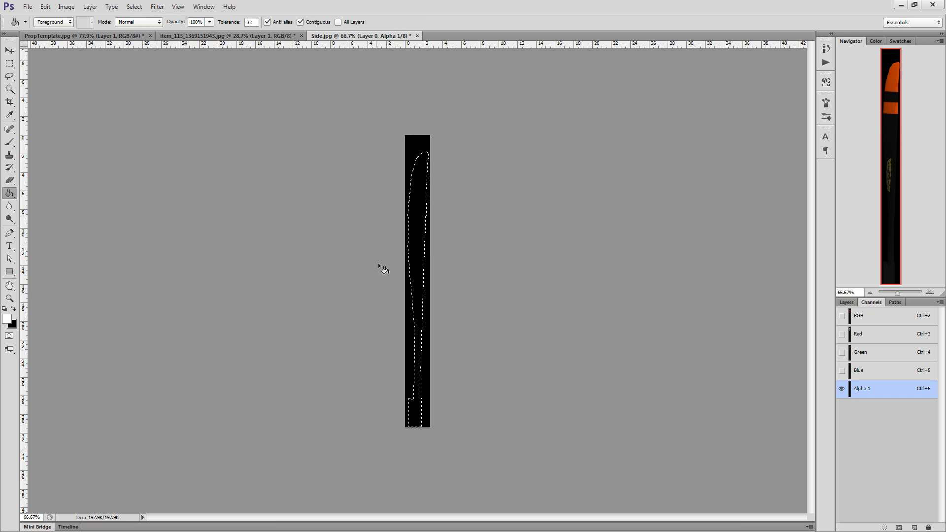
pyautogui.click(412, 224)
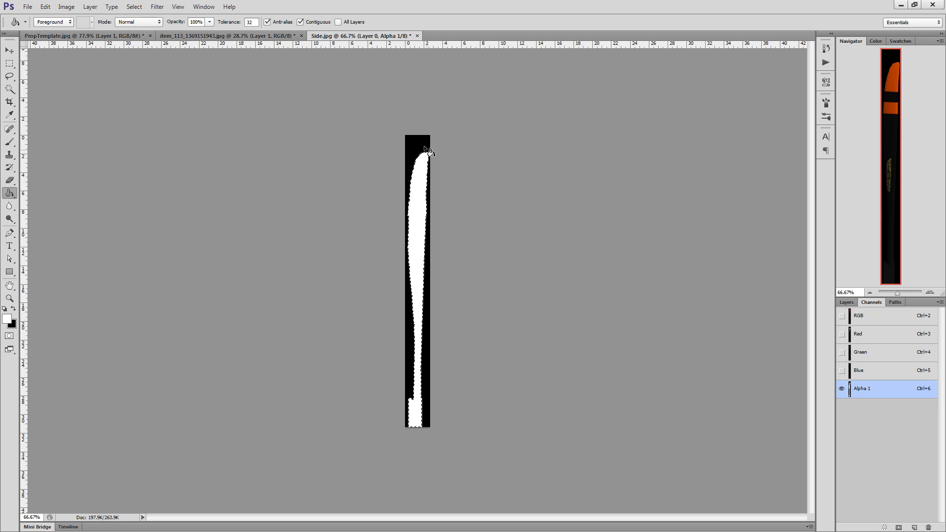
pyautogui.hotkey('ctrl', 'd')
# Overlay the alpha channel on the RGB image to check the mask, make RGB active again, hide the alpha and return to the layers.
pyautogui.click(842, 315)
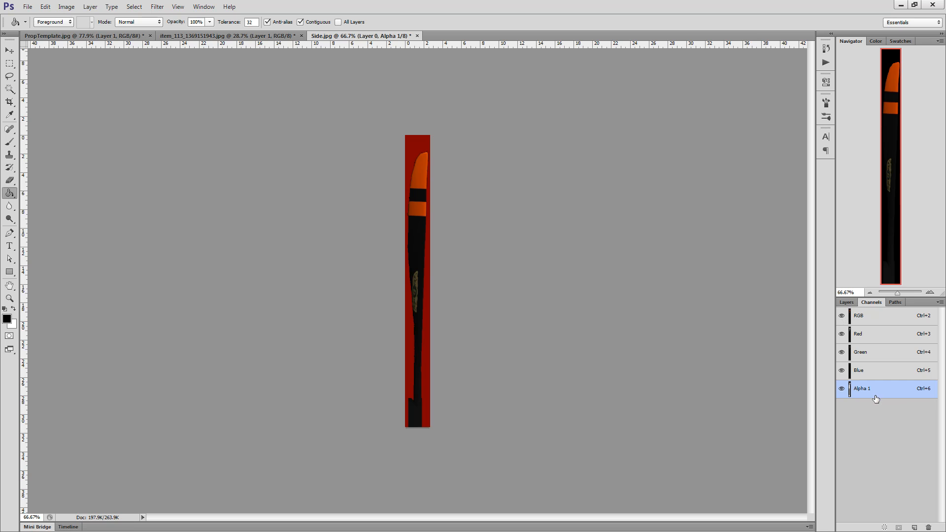
pyautogui.click(874, 320)
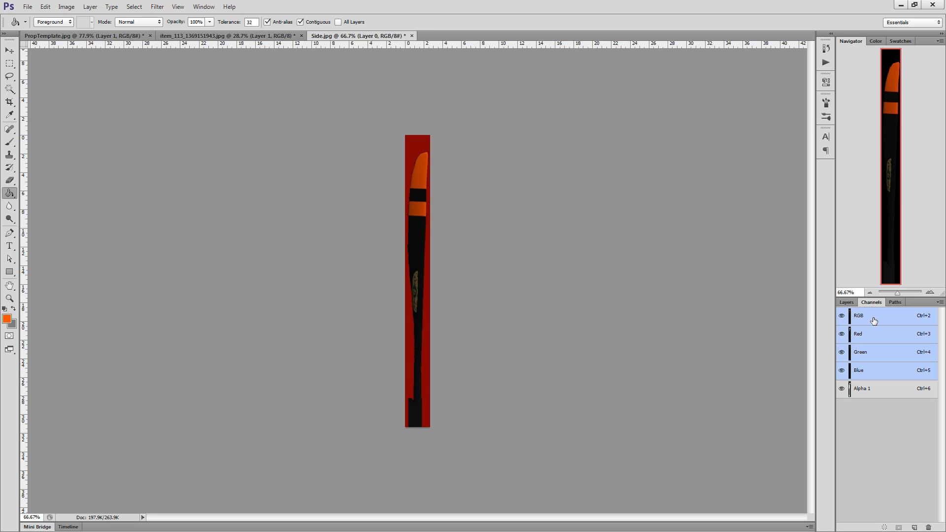
pyautogui.click(841, 389)
pyautogui.click(847, 303)
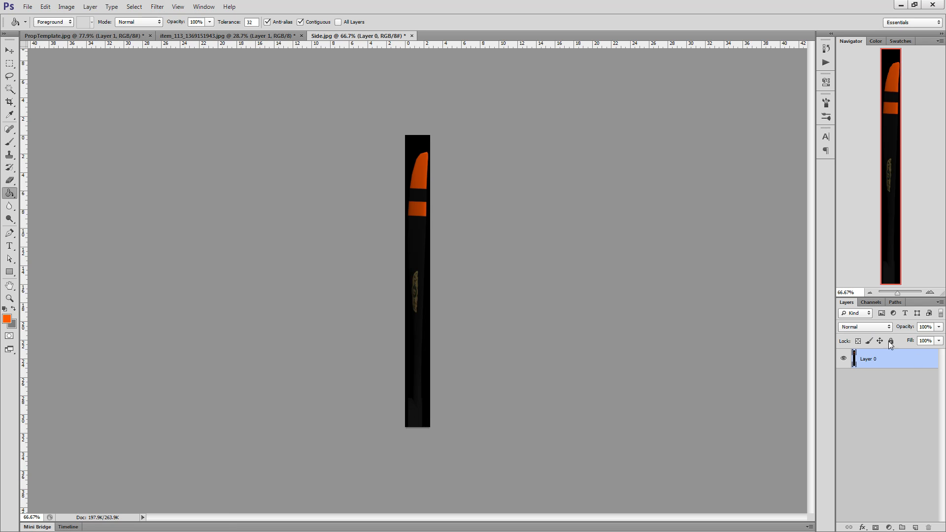
# Start a Motion Blur on the blade layer and set its angle to 90 degrees.
pyautogui.click(153, 7)
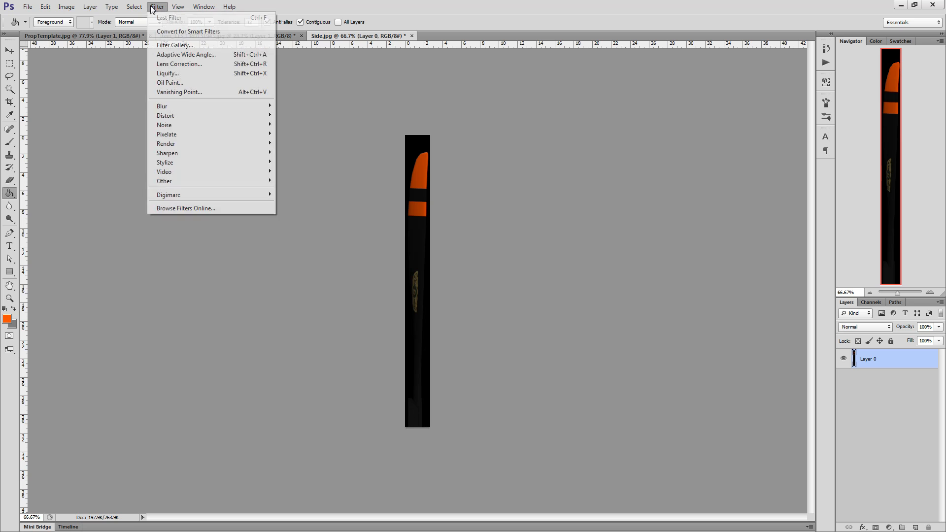
pyautogui.moveTo(212, 112)
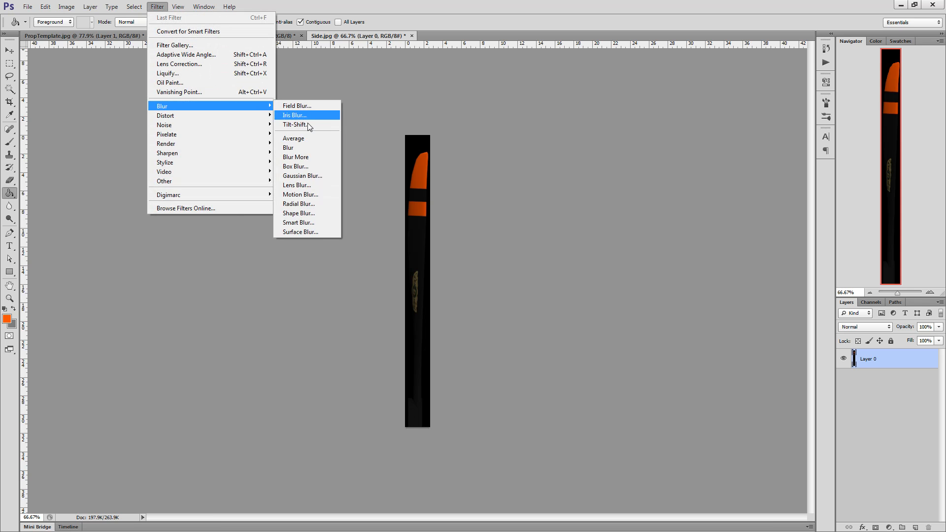
pyautogui.click(300, 194)
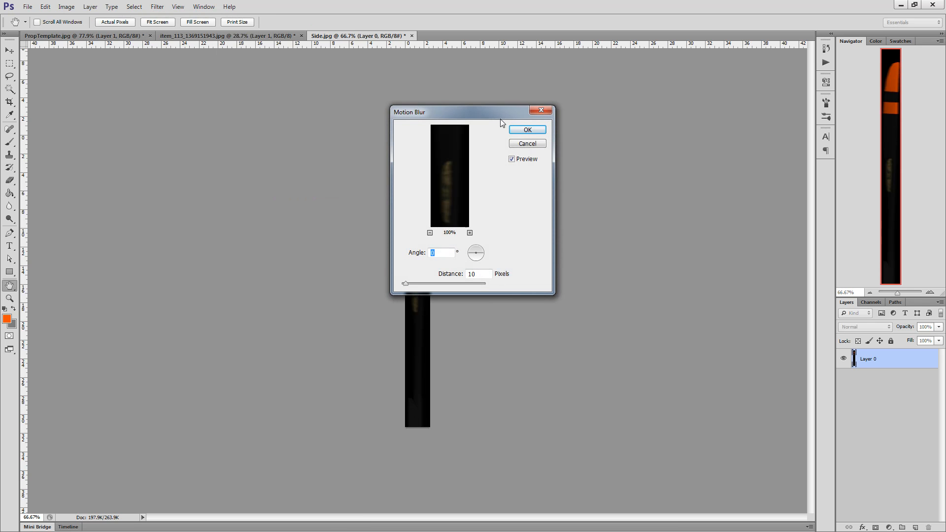
pyautogui.moveTo(500, 117); pyautogui.dragTo(230, 206)
pyautogui.click(209, 337)
pyautogui.click(209, 341)
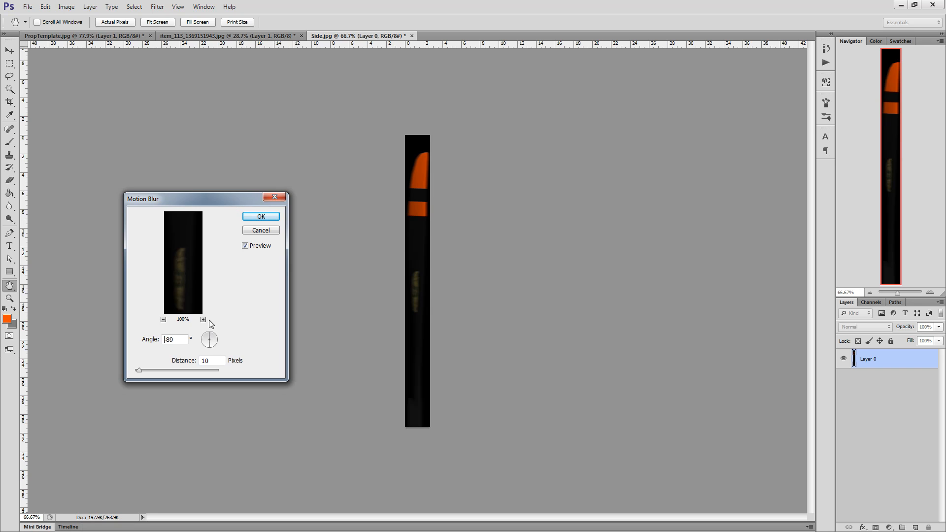
pyautogui.press('Delete')
pyautogui.press('Up')
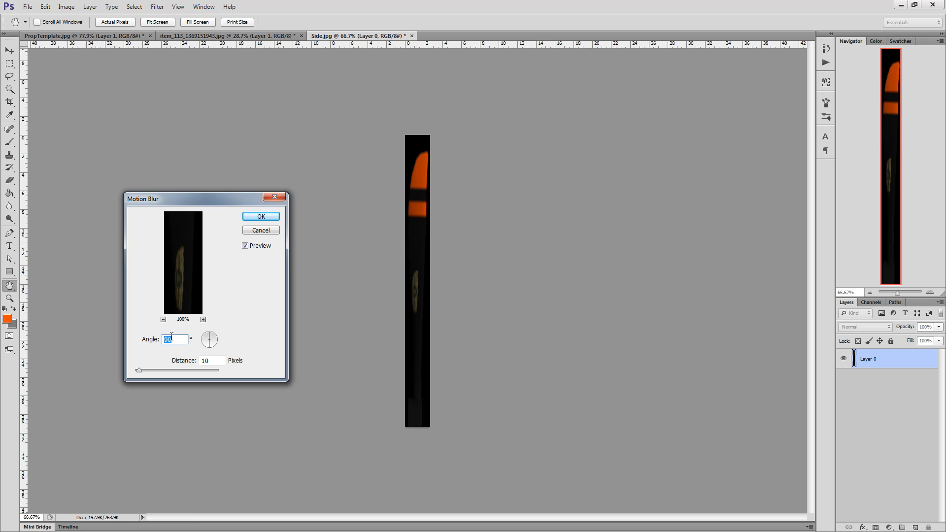
# Show the whole blade in the Motion Blur preview, set the distance to about 39 pixels and apply the blur.
pyautogui.click(163, 320)
pyautogui.click(163, 319)
pyautogui.click(163, 319)
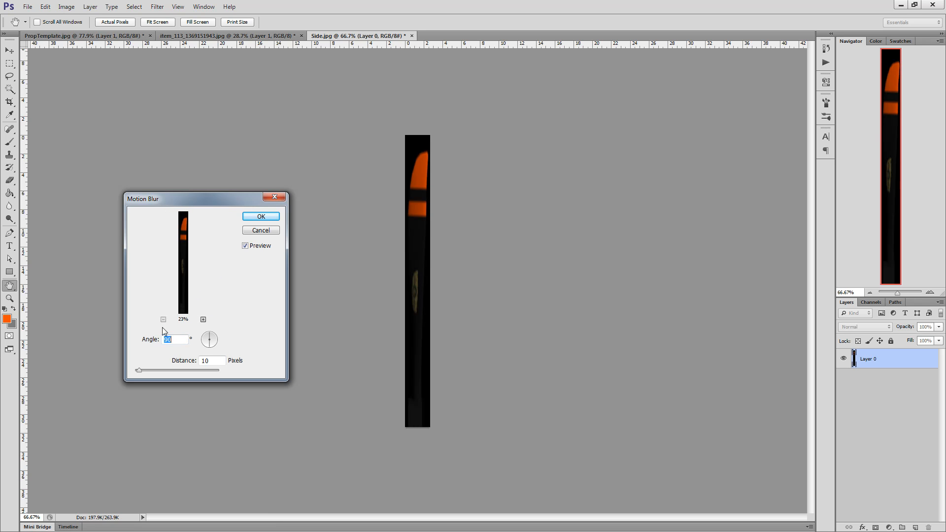
pyautogui.moveTo(139, 371); pyautogui.dragTo(153, 369)
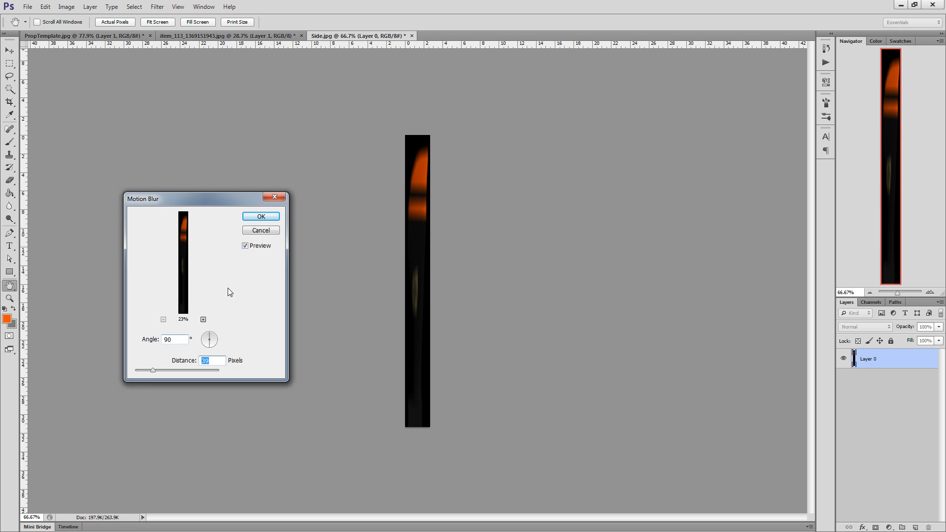
pyautogui.click(261, 217)
pyautogui.press('g')
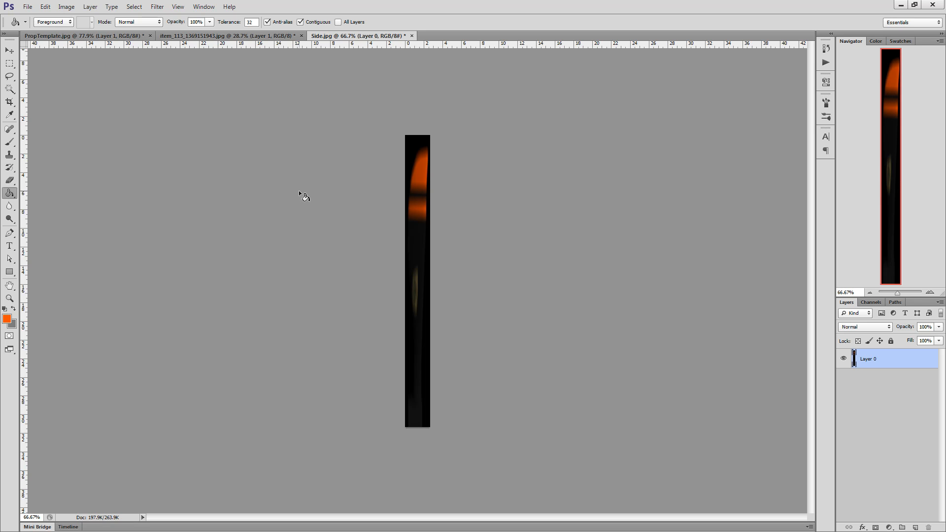
# Start saving a copy of the side view to the Desktop in Targa format with alpha channels included.
pyautogui.click(28, 7)
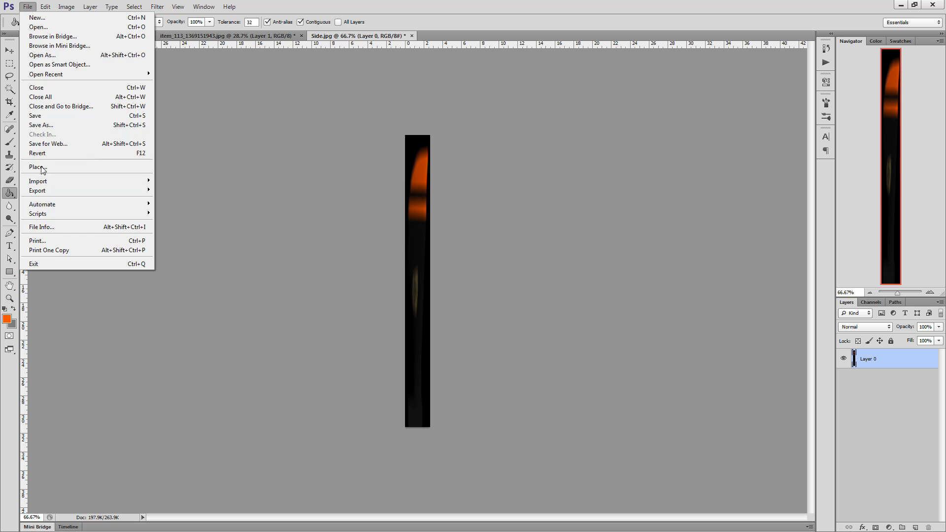
pyautogui.click(42, 125)
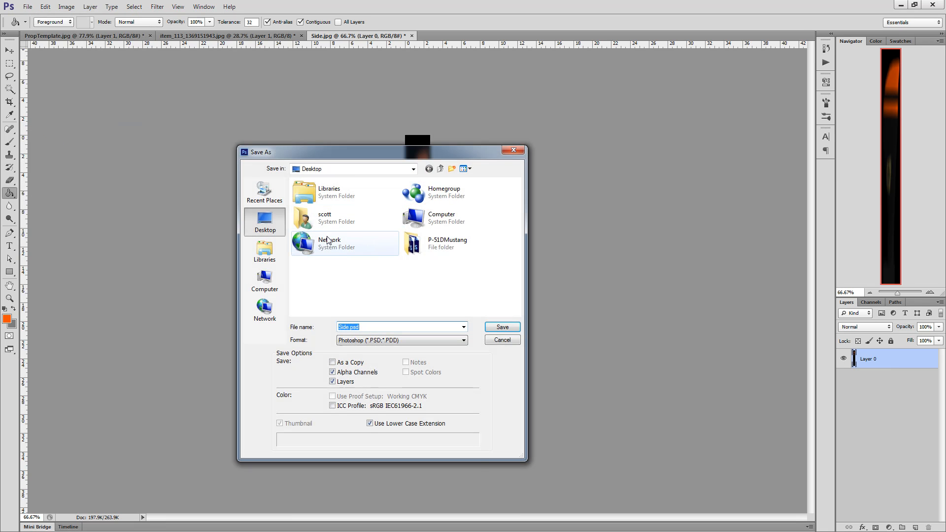
pyautogui.click(344, 340)
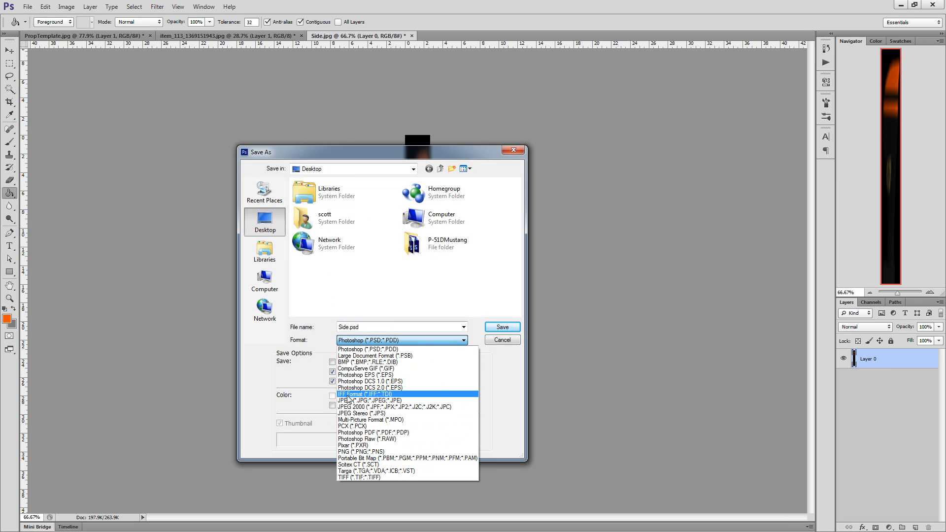
pyautogui.click(351, 470)
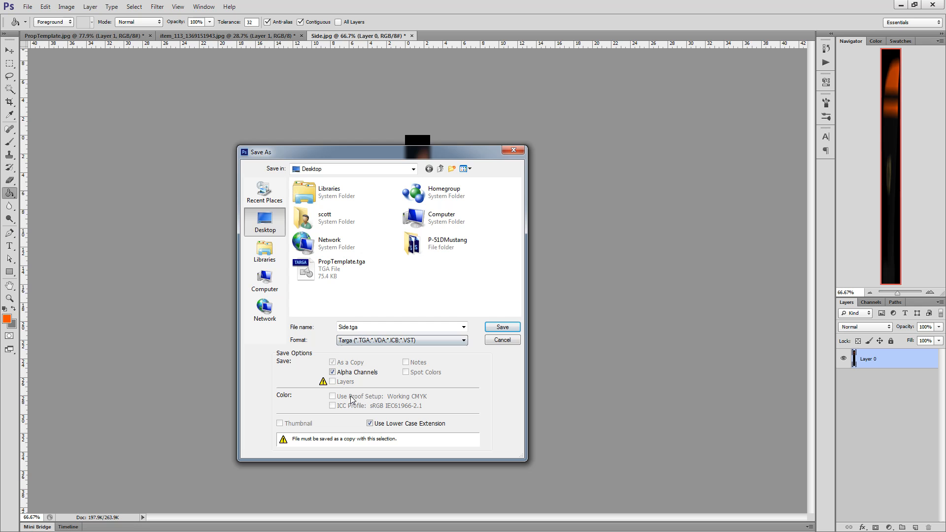
# Give the Targa file a name beginning with PropTu and save it at 32 bits/pixel with RLE compression.
pyautogui.click(349, 327)
pyautogui.moveTo(348, 327); pyautogui.dragTo(336, 330)
pyautogui.write('PropTut')
pyautogui.press('BackSpace')
pyautogui.press('BackSpace')
pyautogui.press('BackSpace')
pyautogui.press('BackSpace')
pyautogui.write('pTu')
pyautogui.moveTo(357, 327); pyautogui.dragTo(342, 329)
pyautogui.click(357, 328)
pyautogui.click(493, 331)
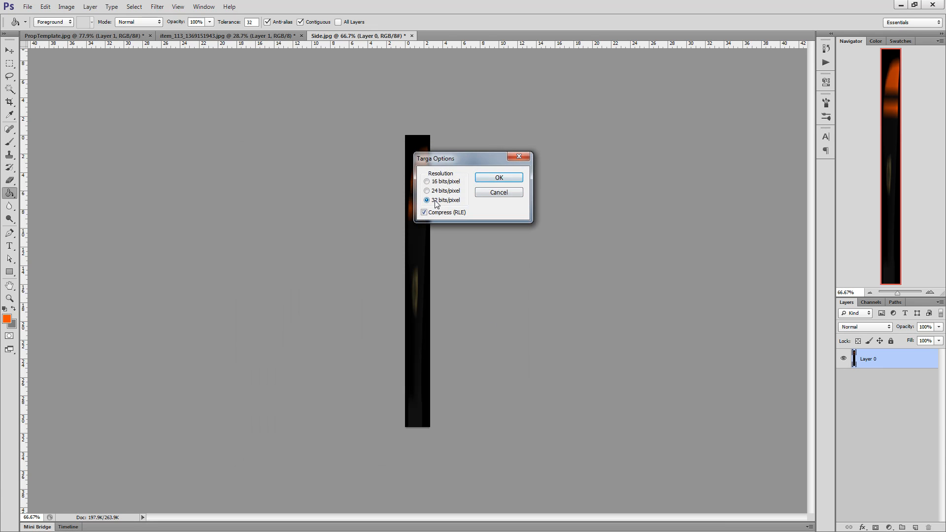
pyautogui.click(506, 180)
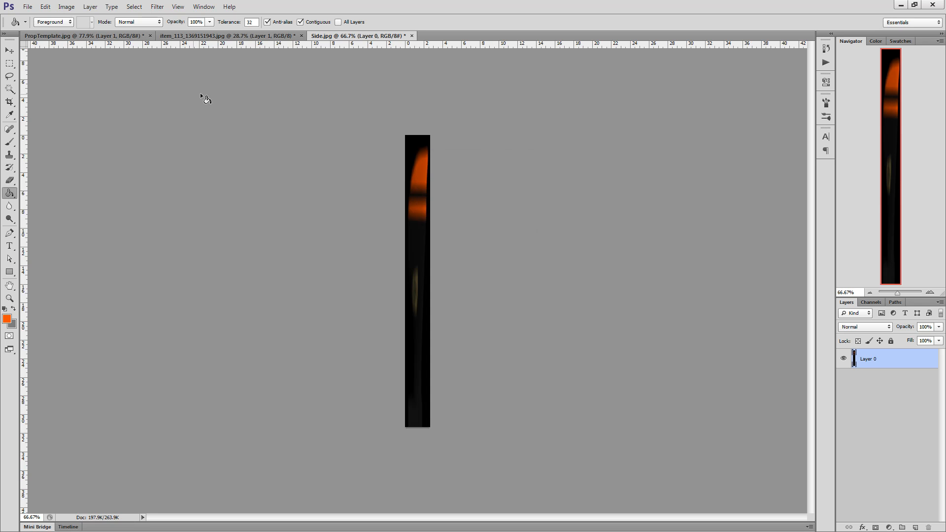